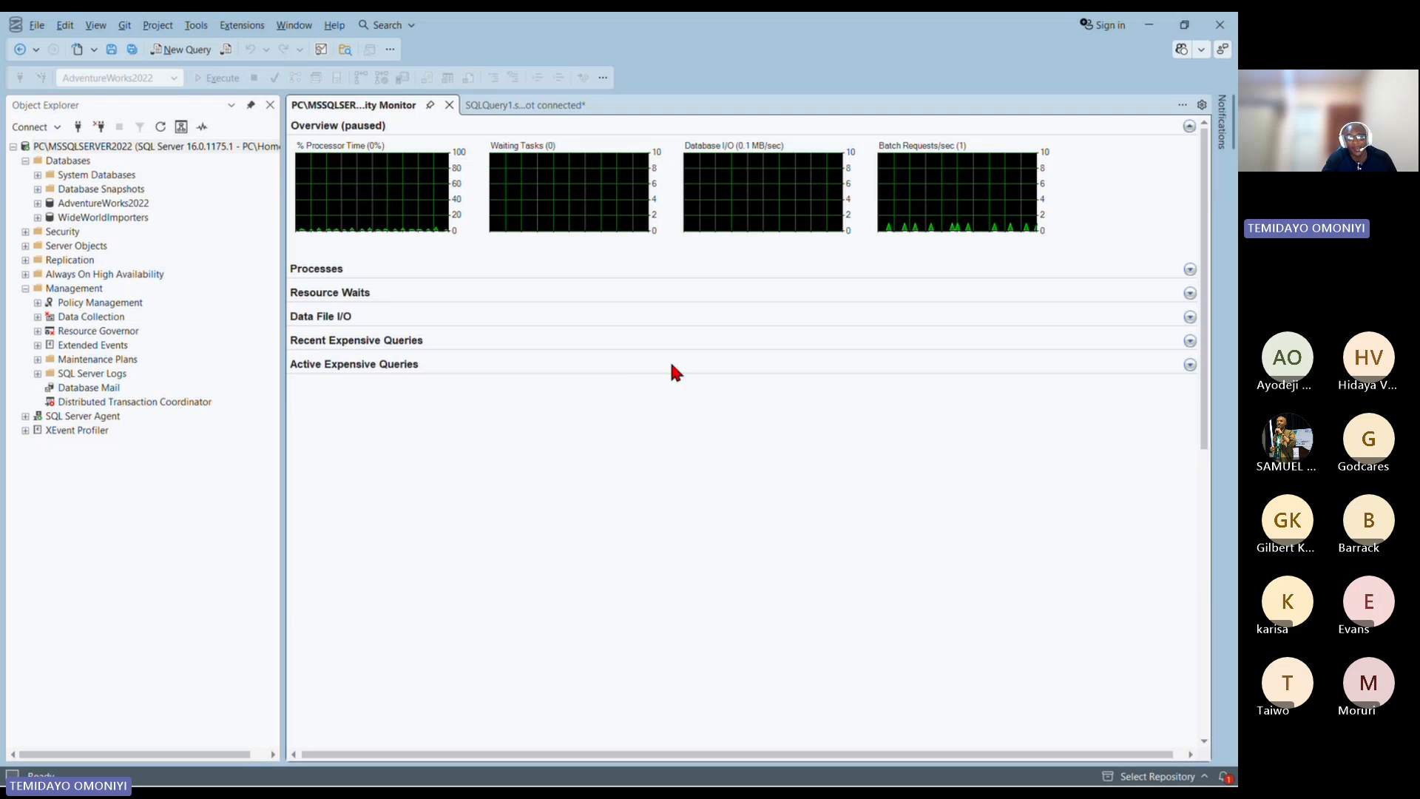
Step: Expand the Active Expensive Queries and Recent Expensive Queries sections of the Activity Monitor
click(1187, 363)
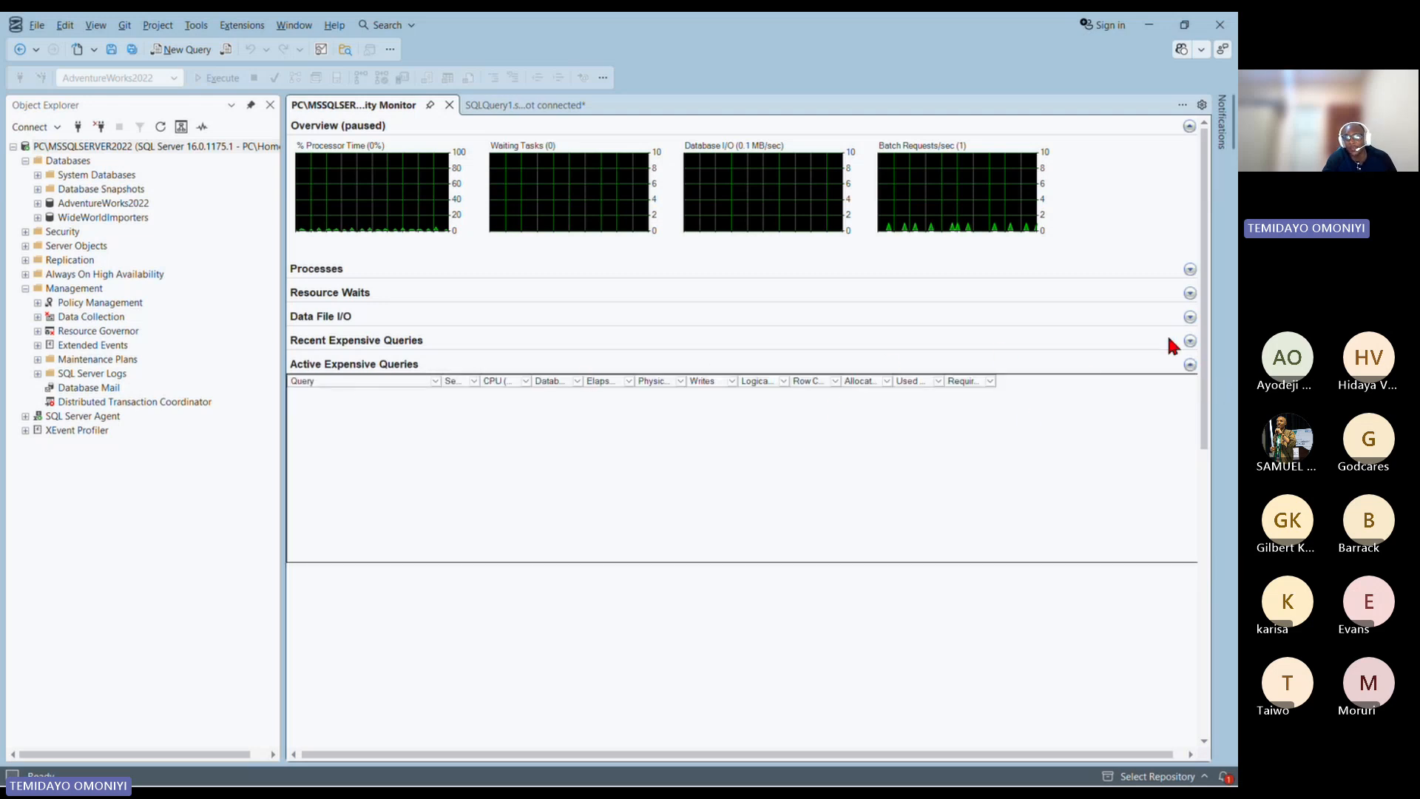
click(1188, 340)
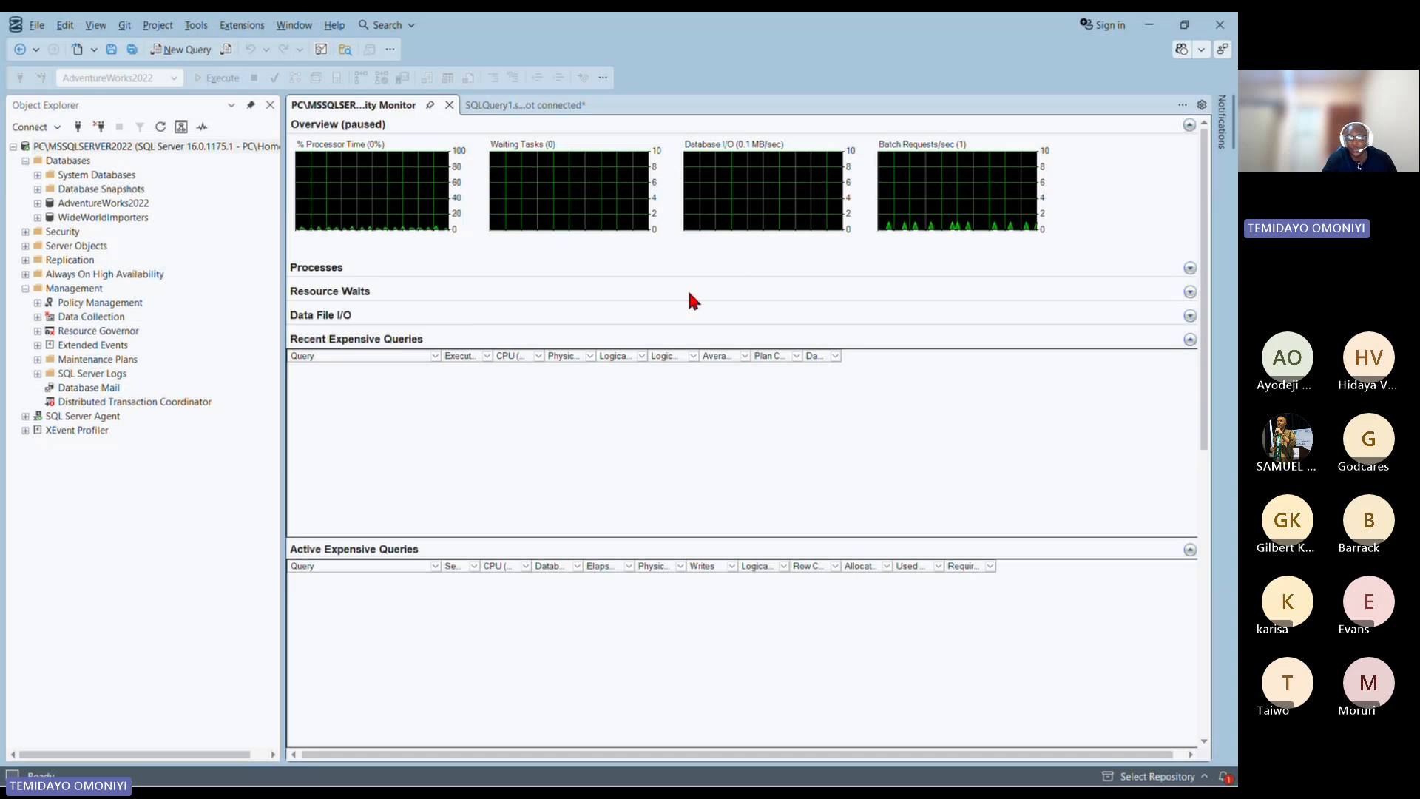
Step: Switch to the azure_sql_webinar project in VS Code and rerun python -m main in its terminal
key(super)
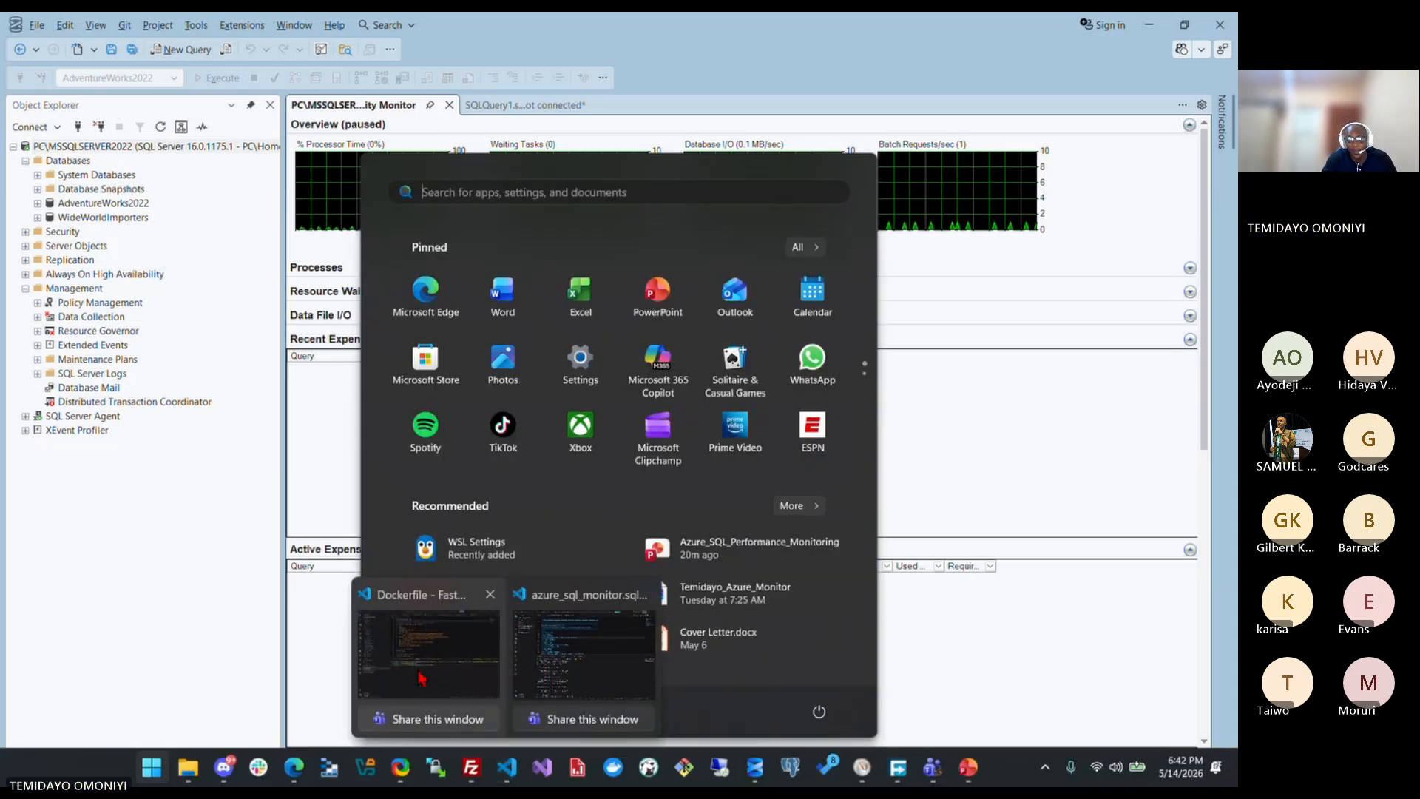
click(422, 676)
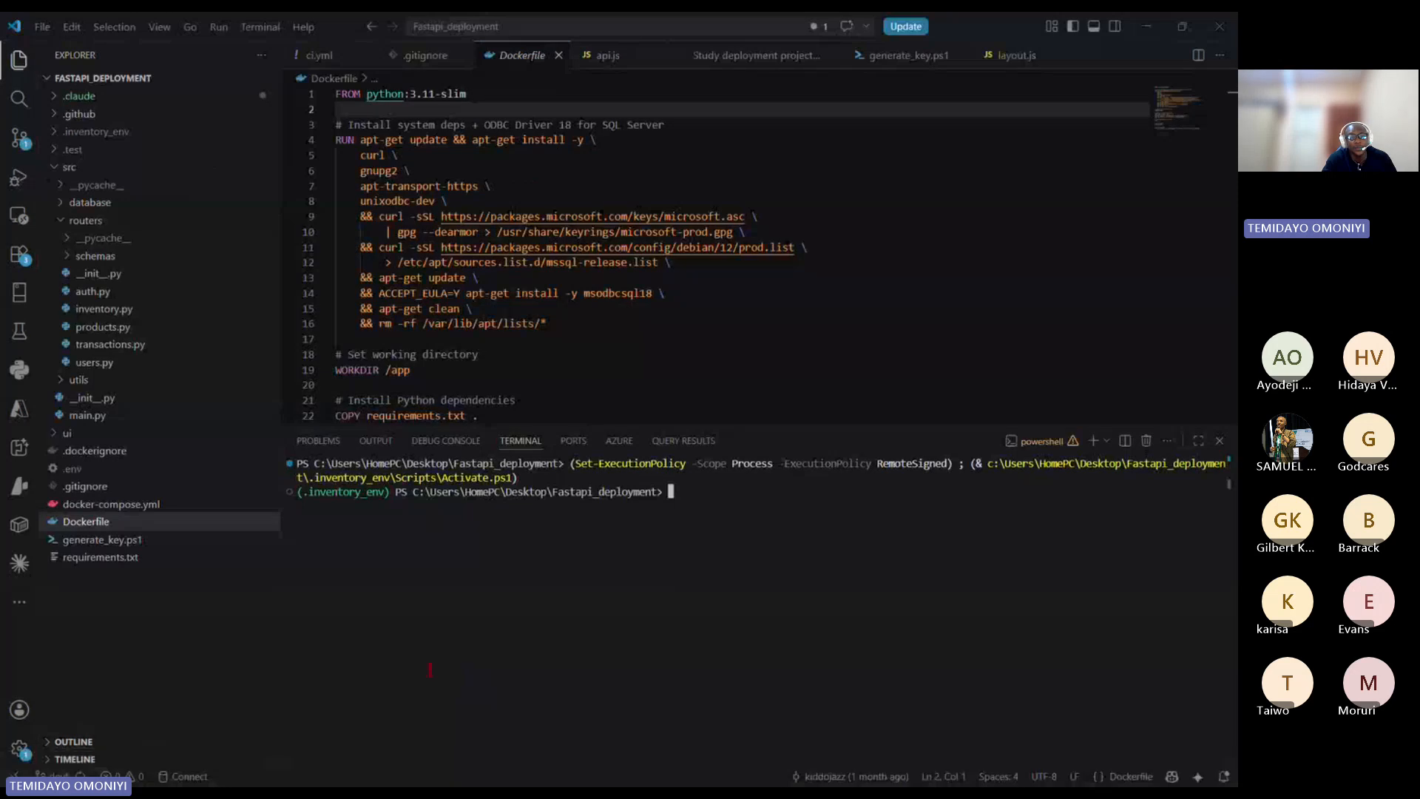
key(super)
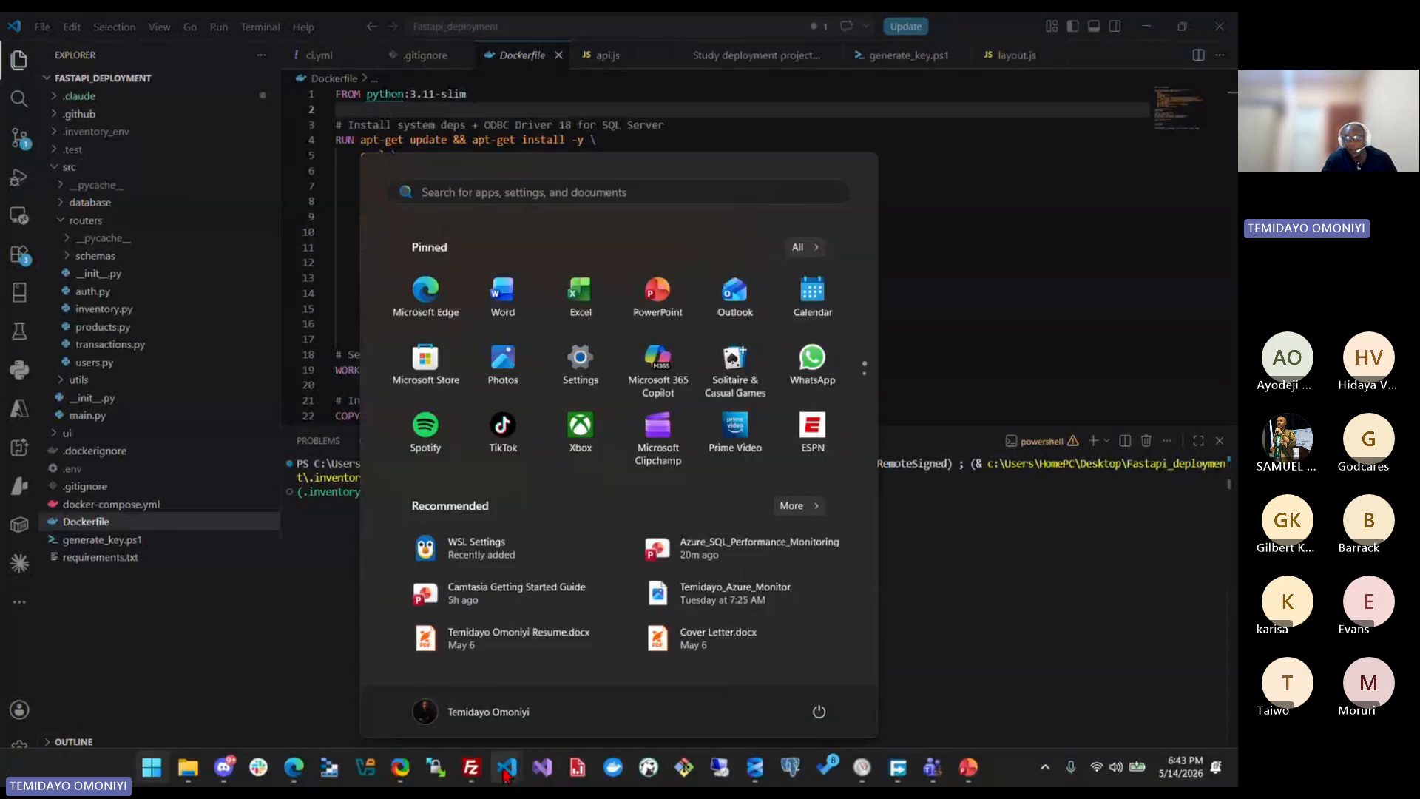
click(565, 657)
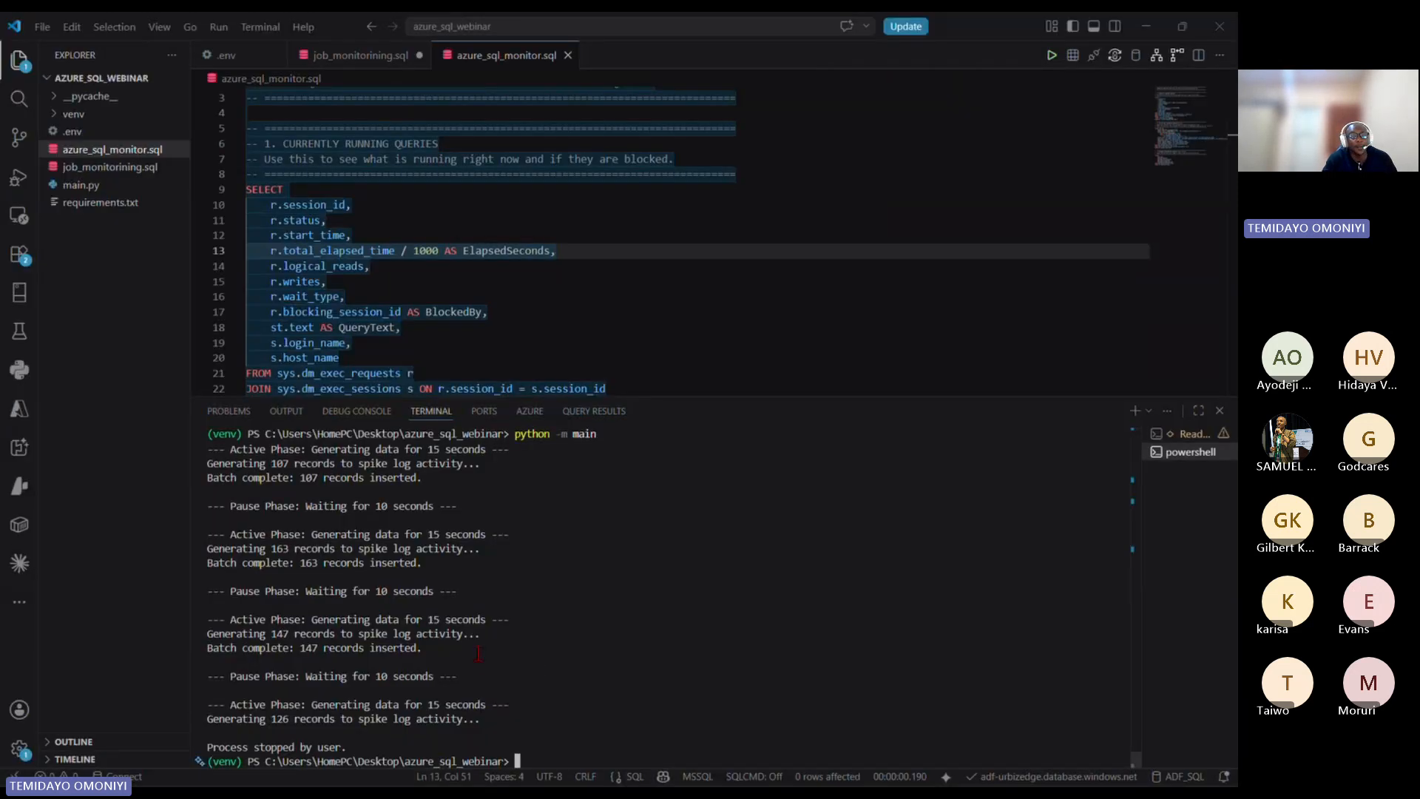
scroll(478, 653, up, 1)
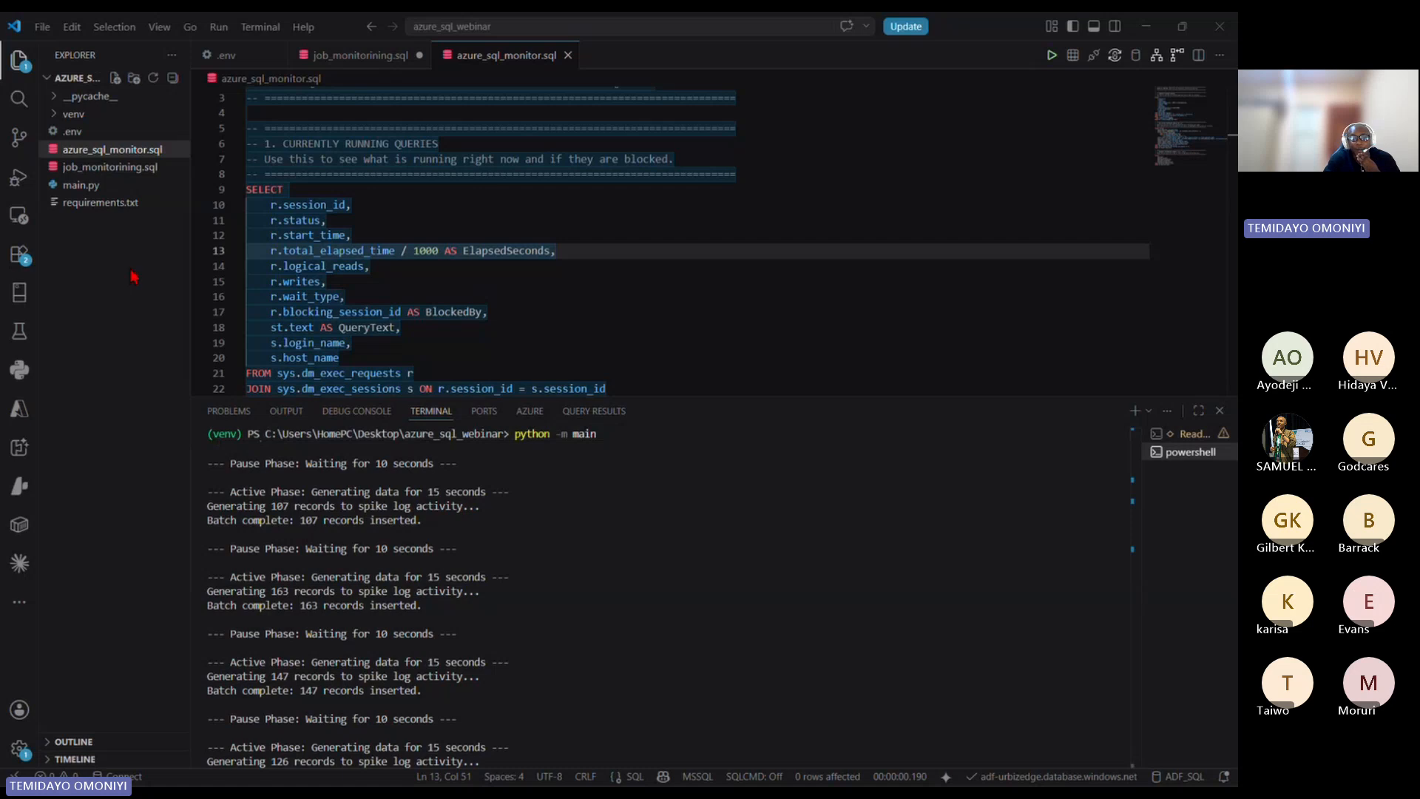
scroll(444, 310, down, 2)
key(ctrl+c)
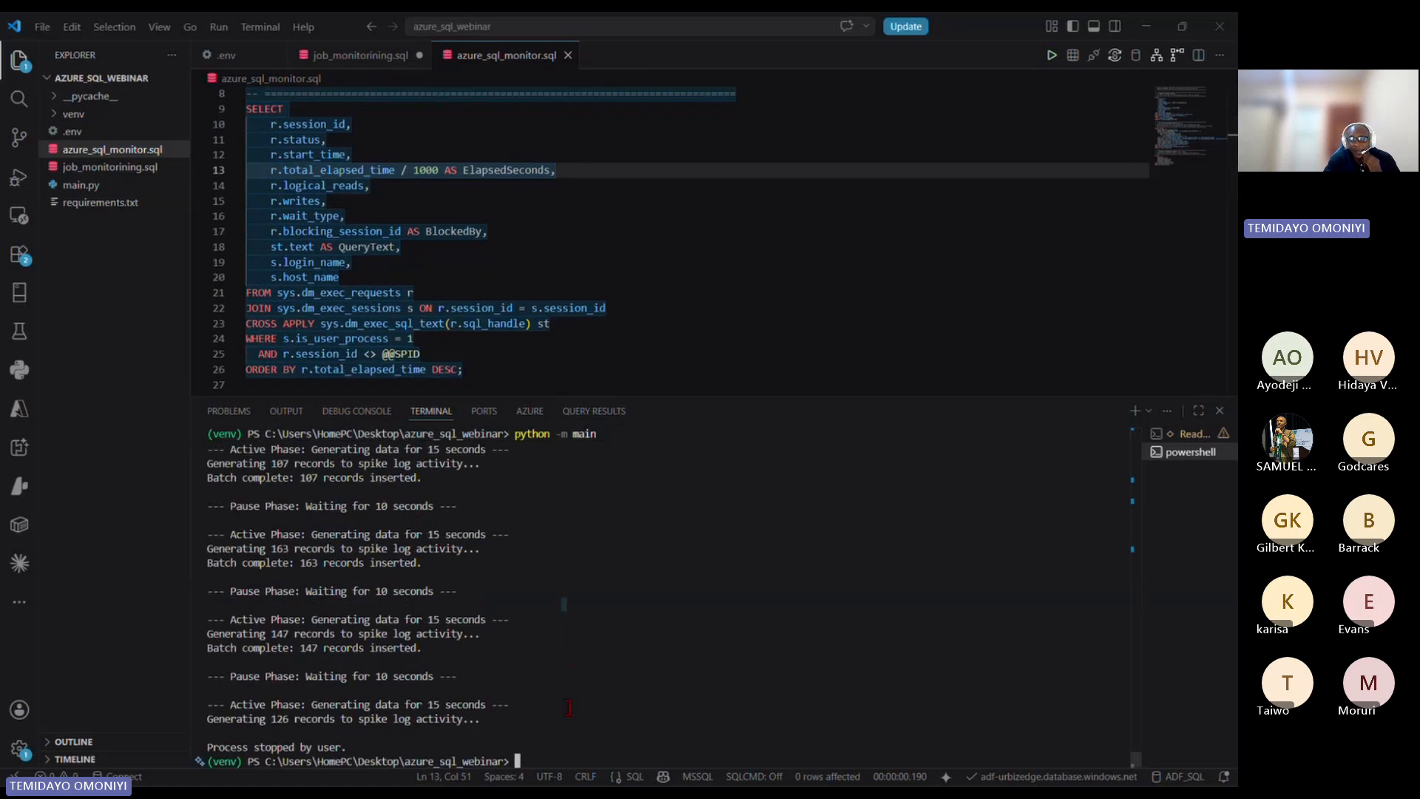
key(Up)
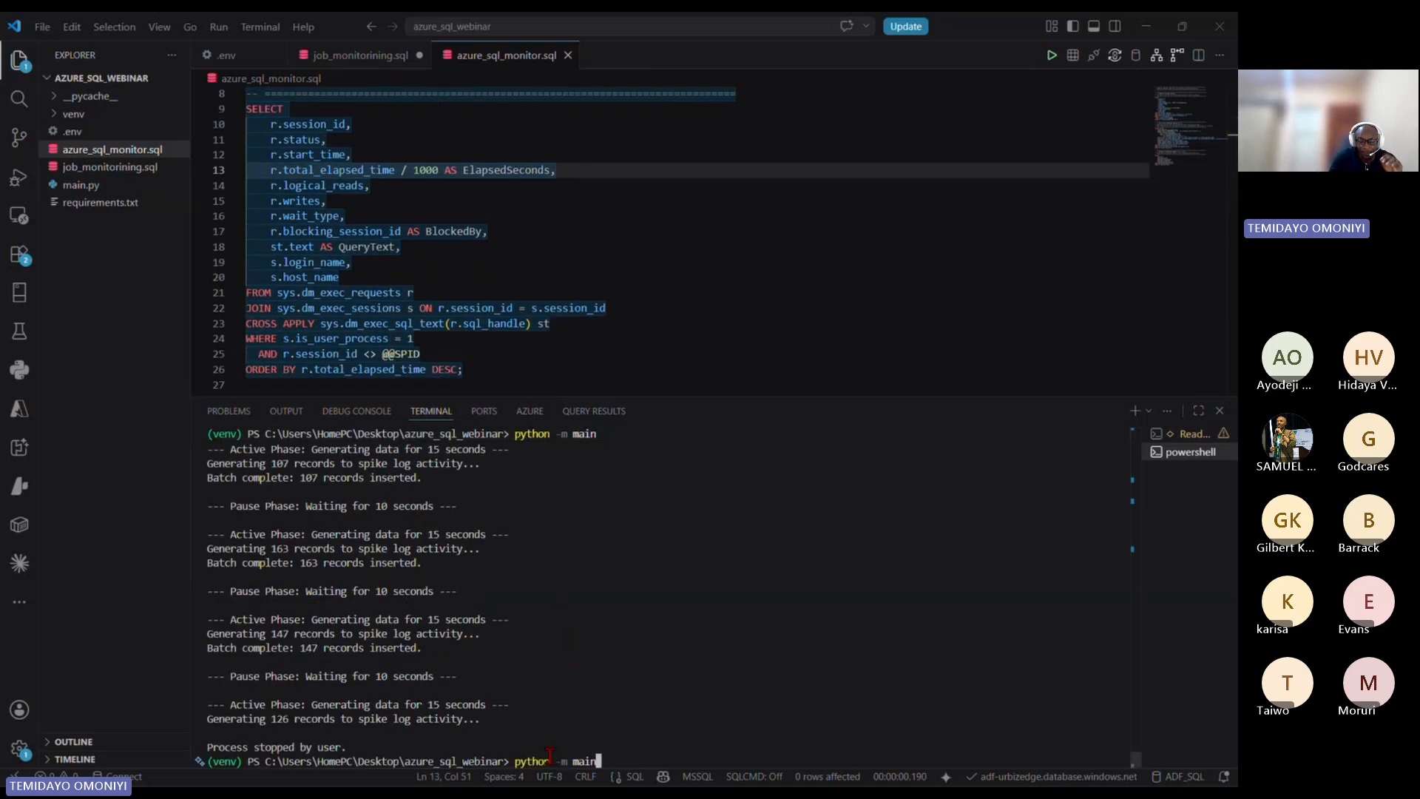
key(Return)
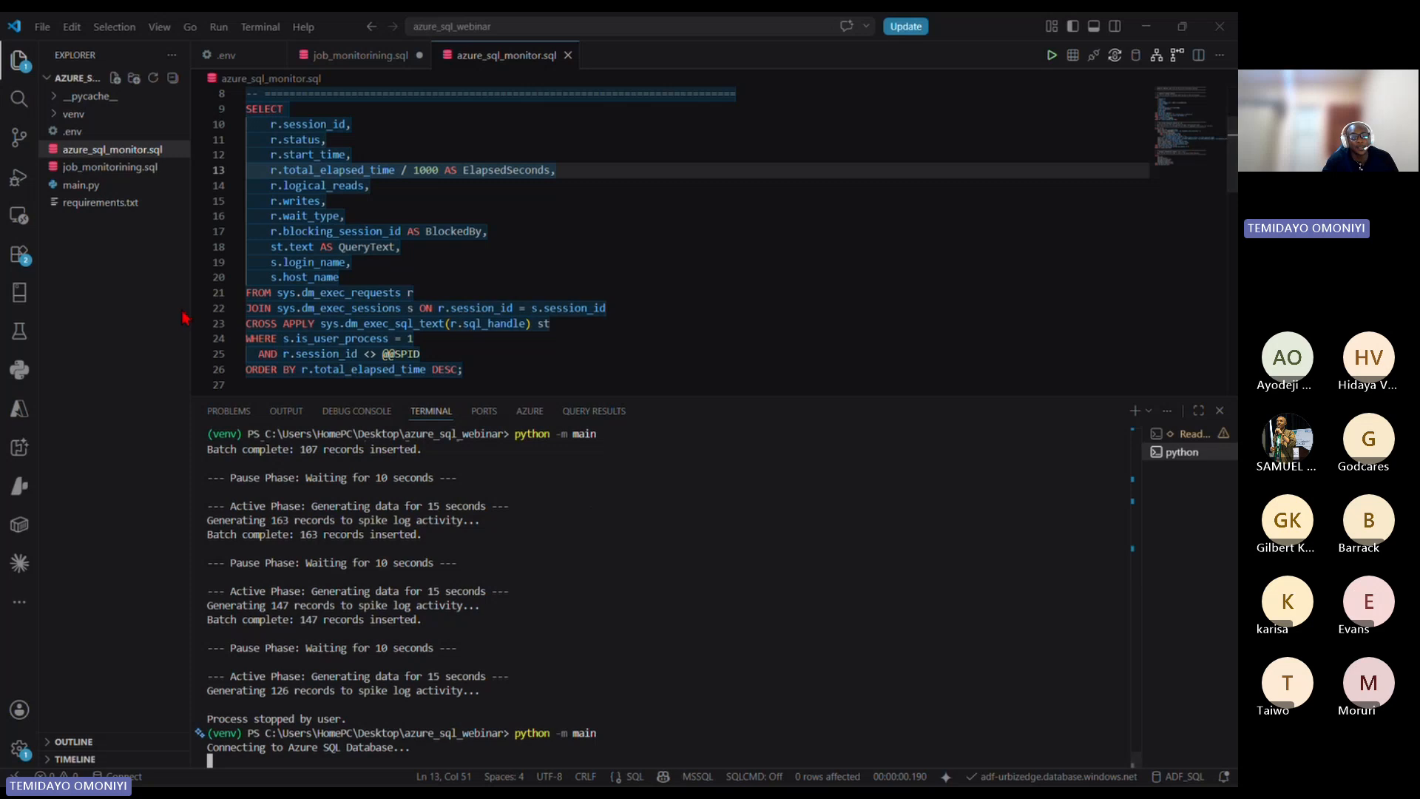
click(494, 323)
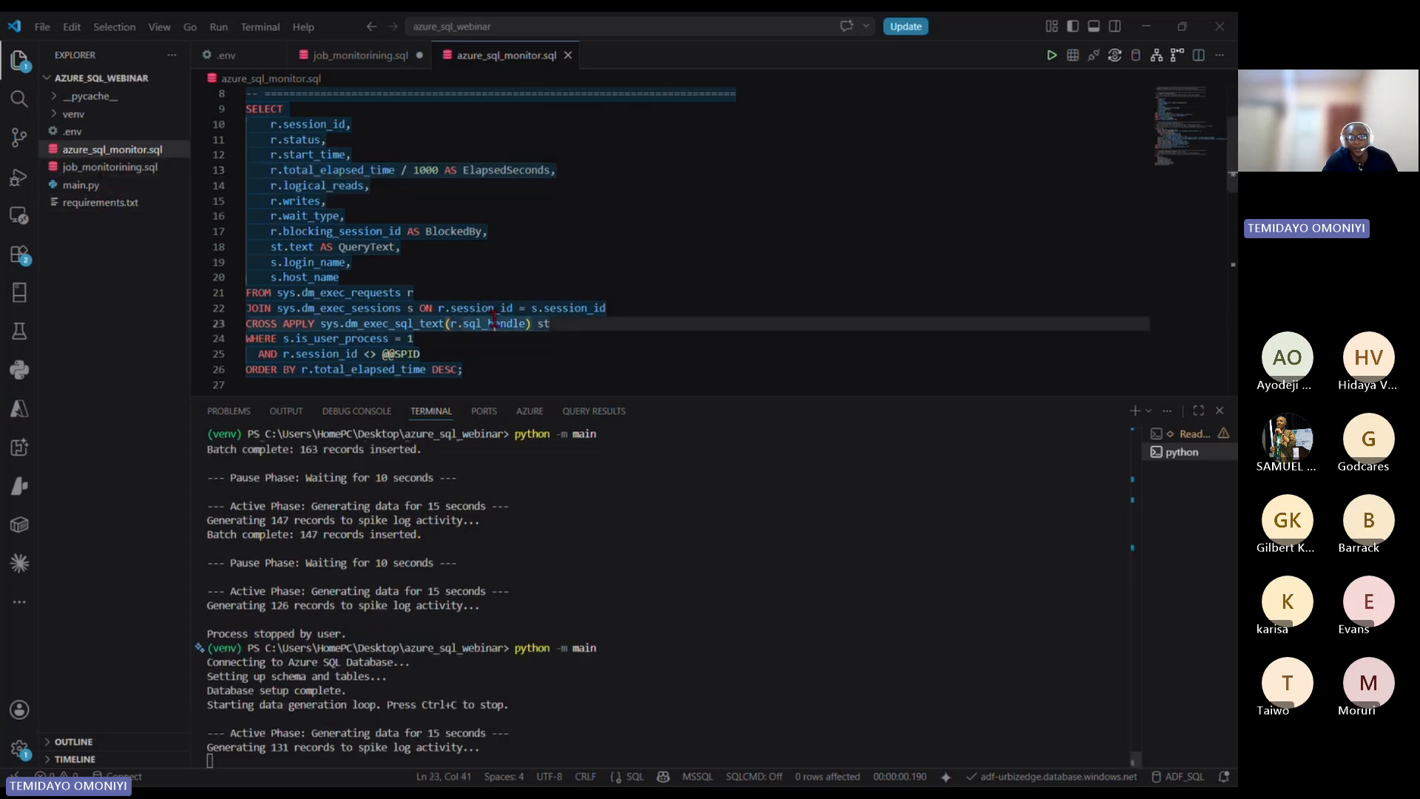
scroll(496, 344, down, 1)
click(494, 330)
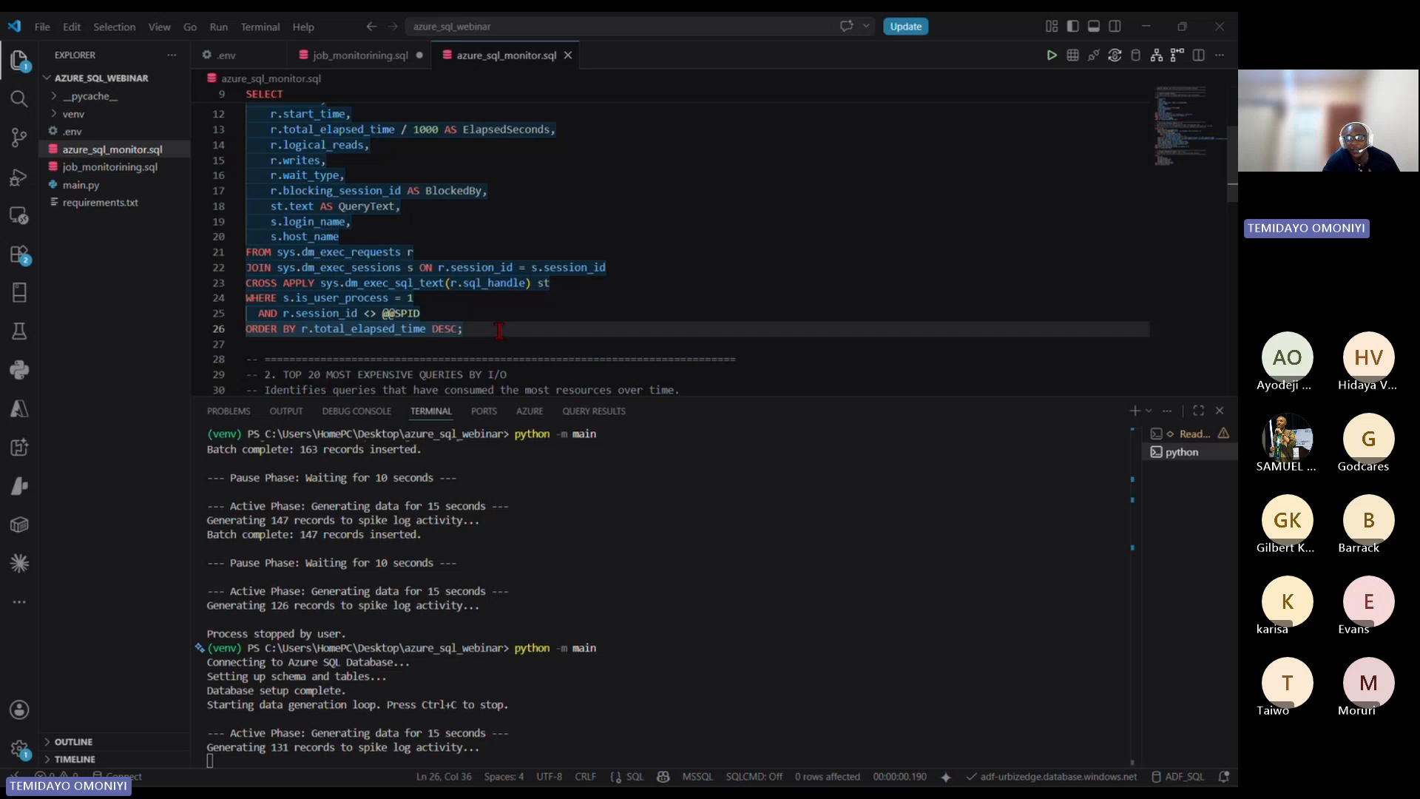
drag(499, 334, 497, 338)
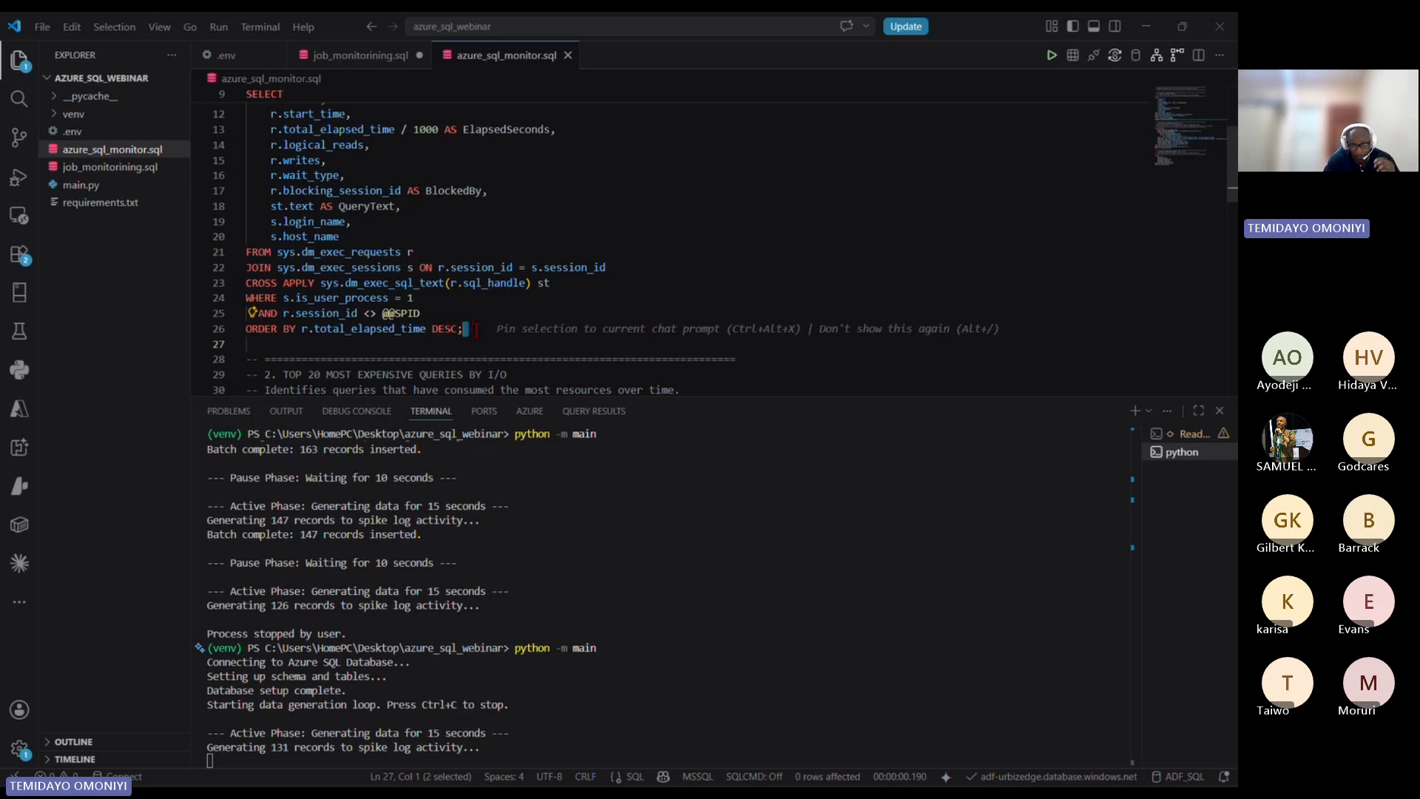
drag(468, 329, 322, 236)
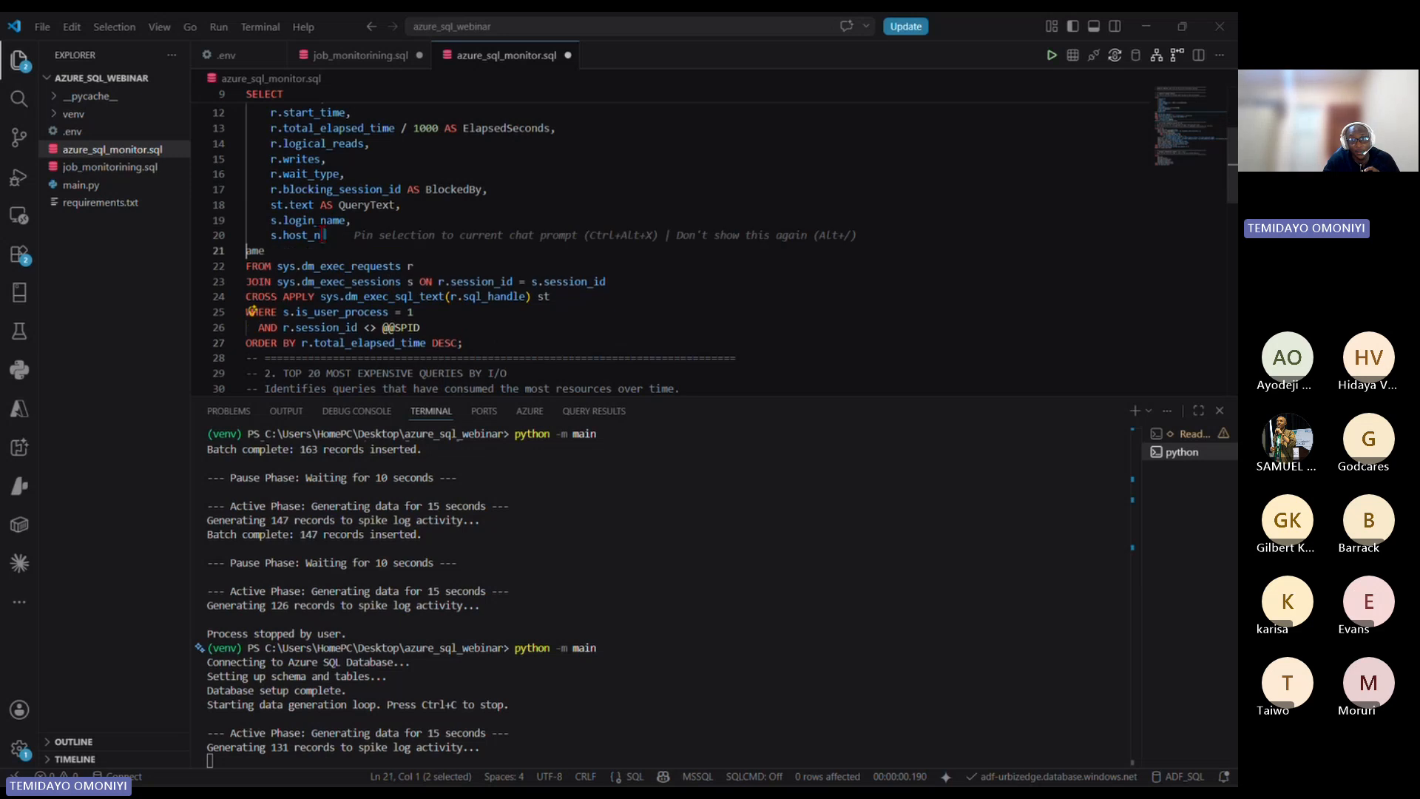
key(ctrl+z)
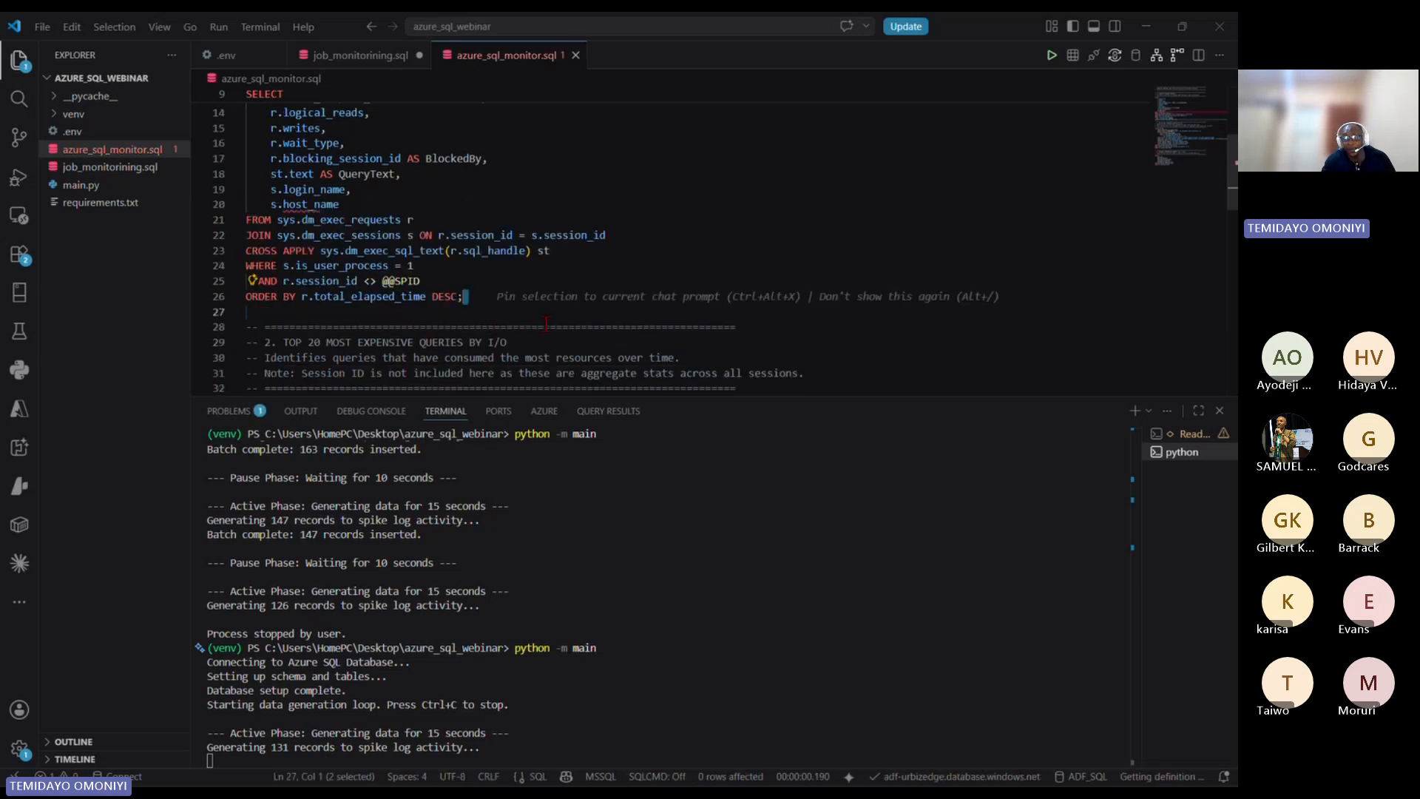
Step: Run only the "Currently running queries" SELECT statement, lines 9 to 26 of azure_sql_monitor.sql
drag(476, 290, 243, 199)
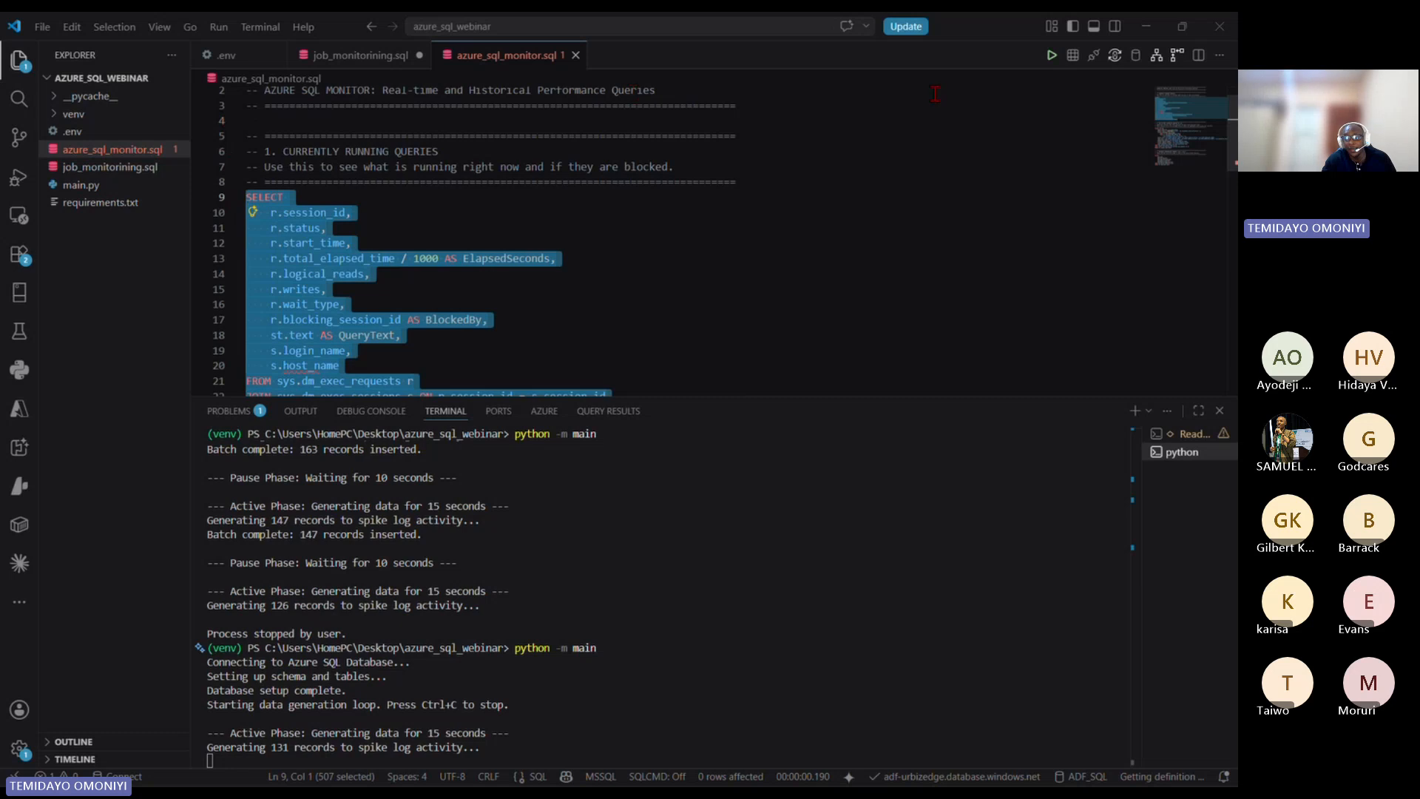
click(1050, 54)
scroll(649, 248, down, 2)
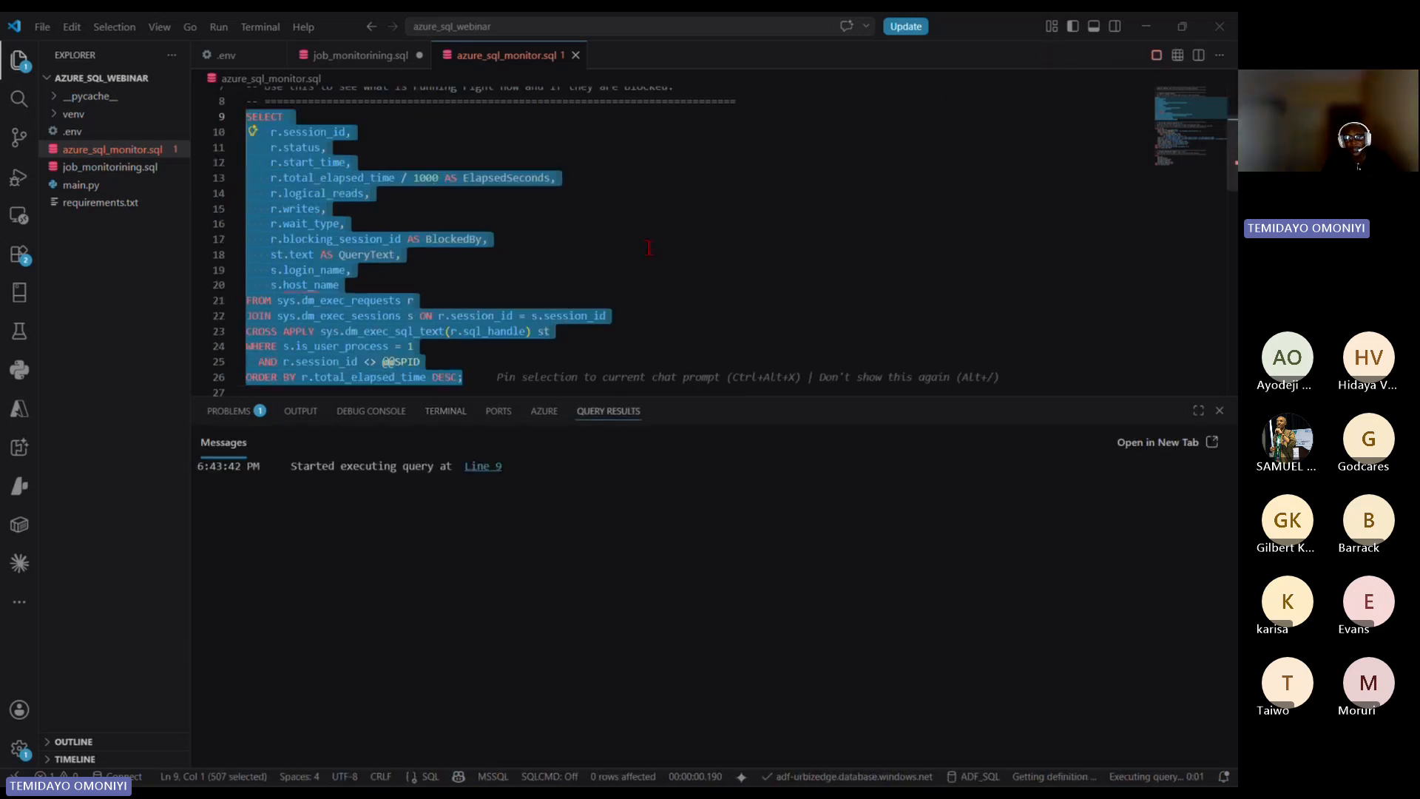
scroll(649, 248, down, 1)
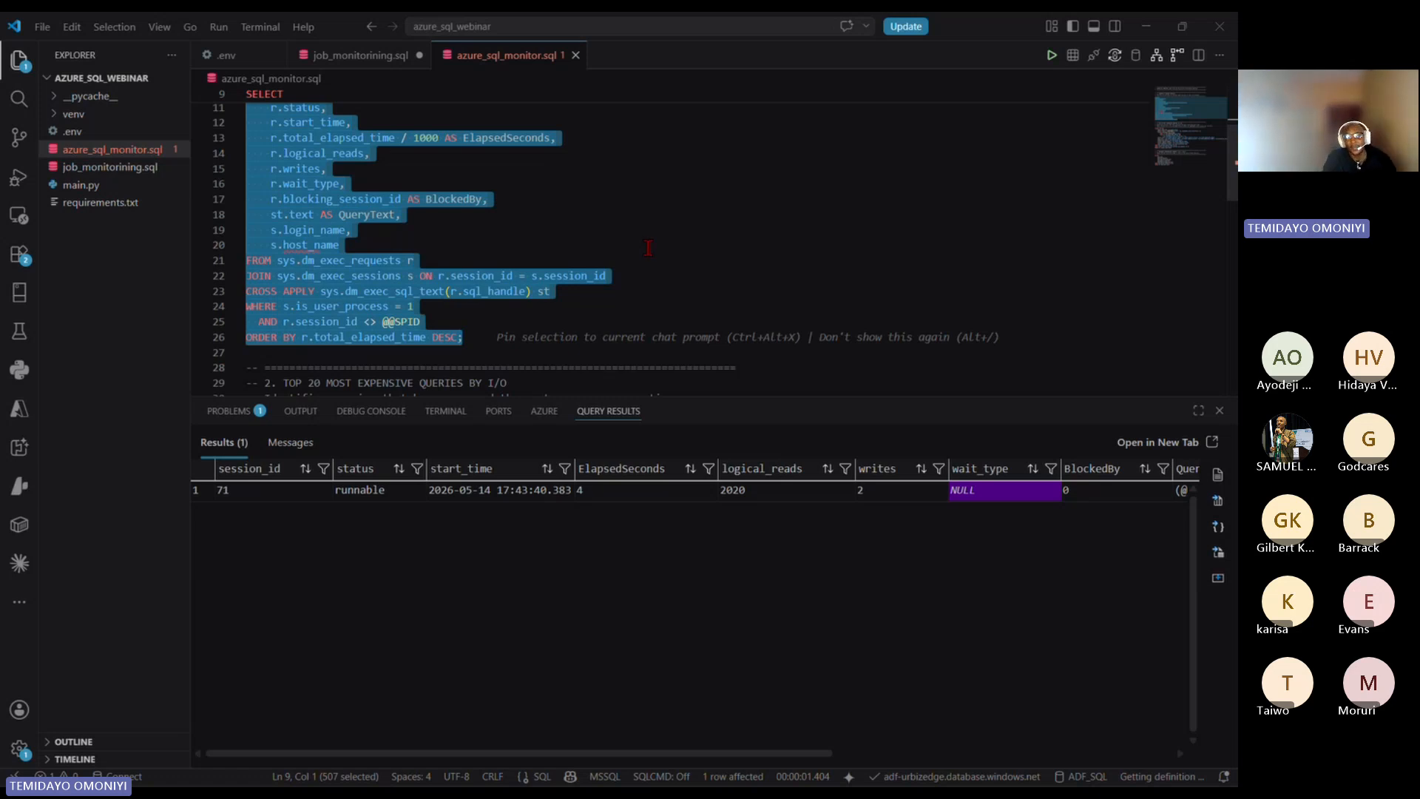
Step: Run only the "Top 20 most expensive queries by I/O" statement and look through its result rows
scroll(649, 247, down, 7)
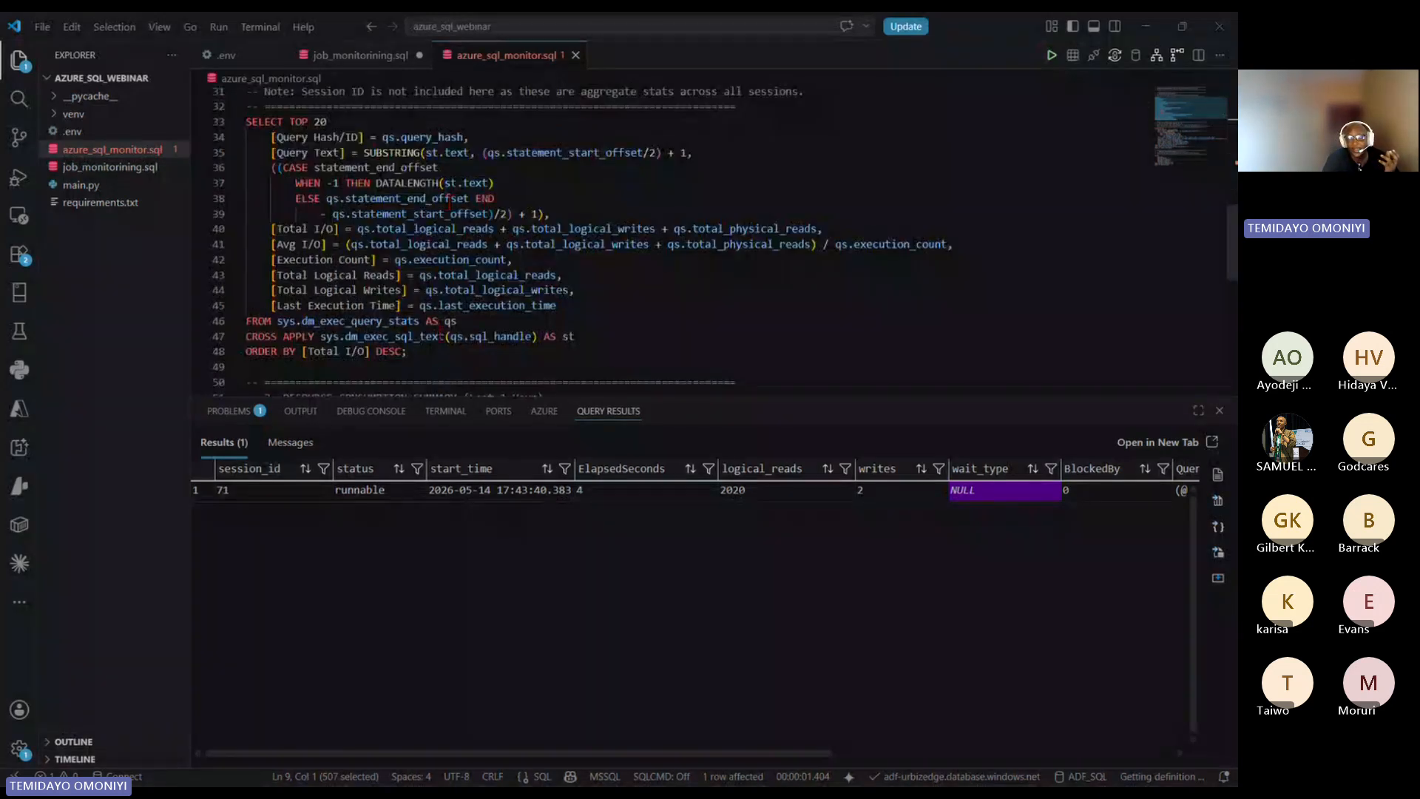
drag(425, 352, 247, 121)
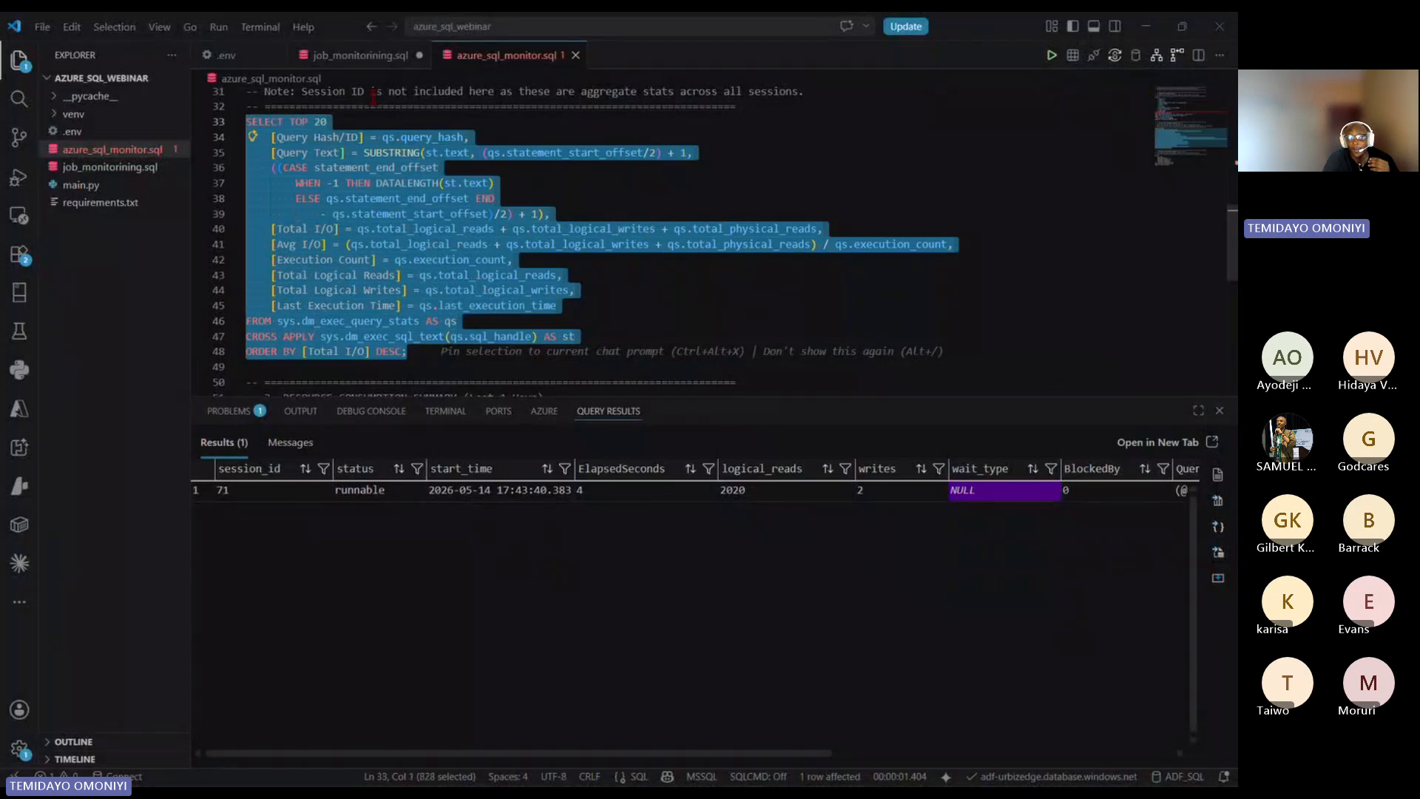
click(1048, 59)
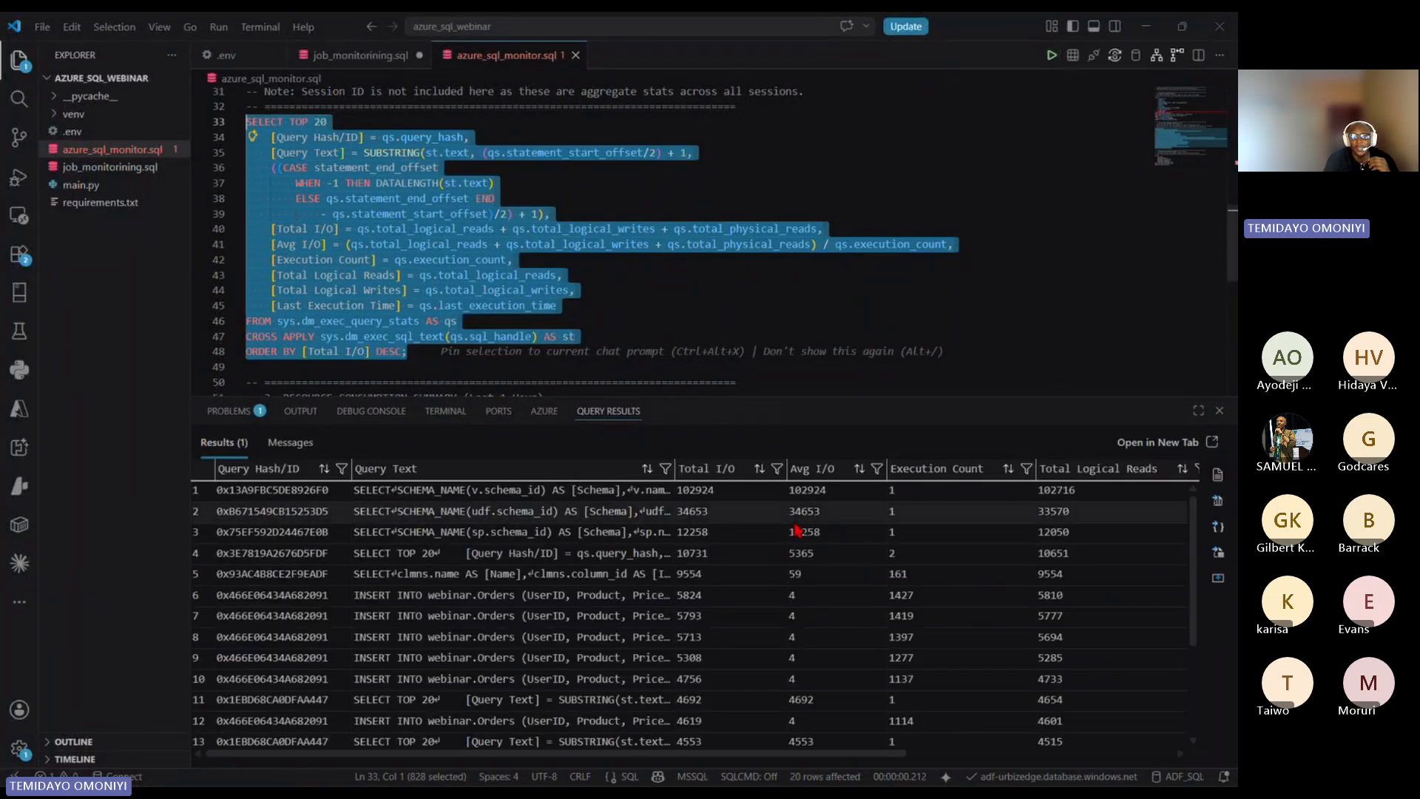
scroll(741, 646, down, 3)
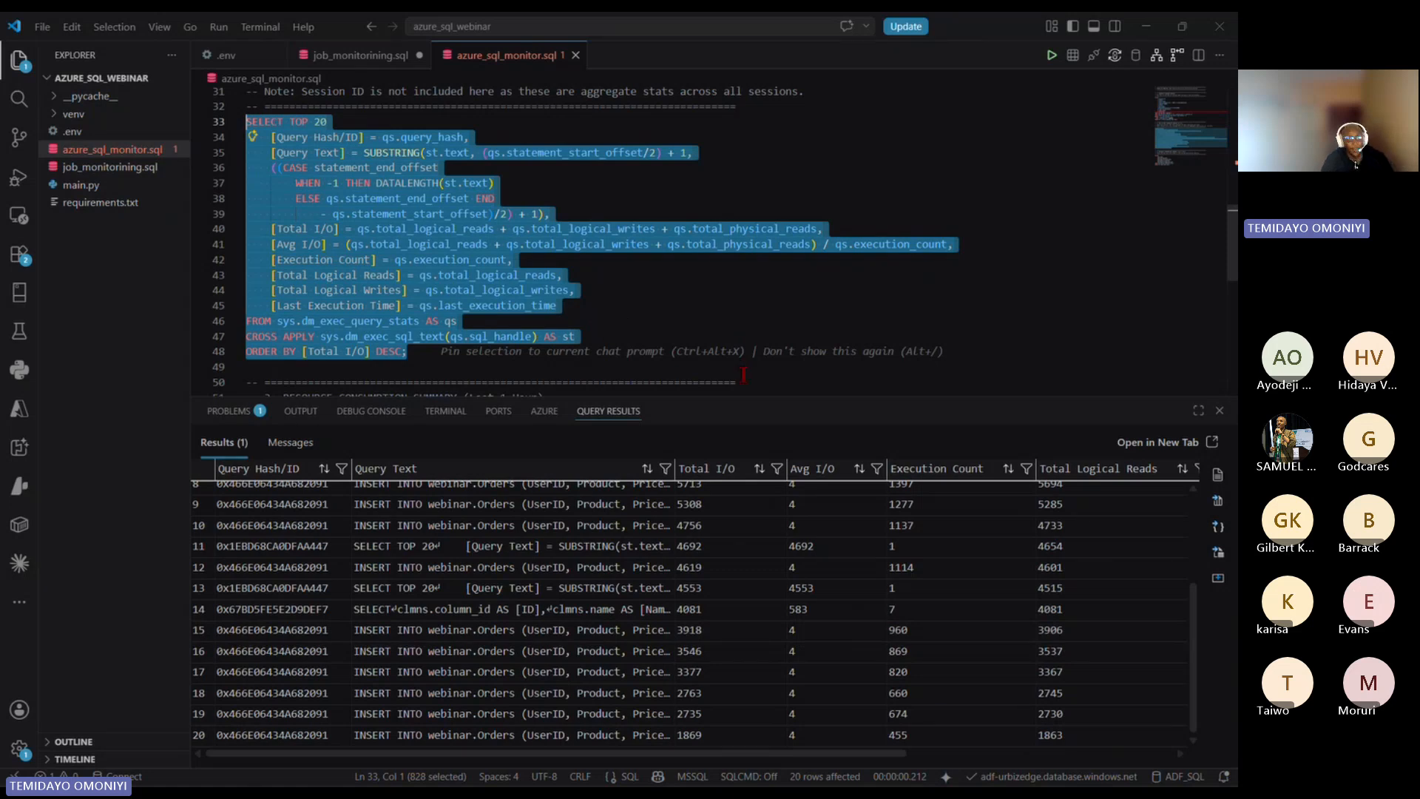
Step: Switch to the Azure portal in Edge and open the ADF_SQL database from the recent resources
key(super)
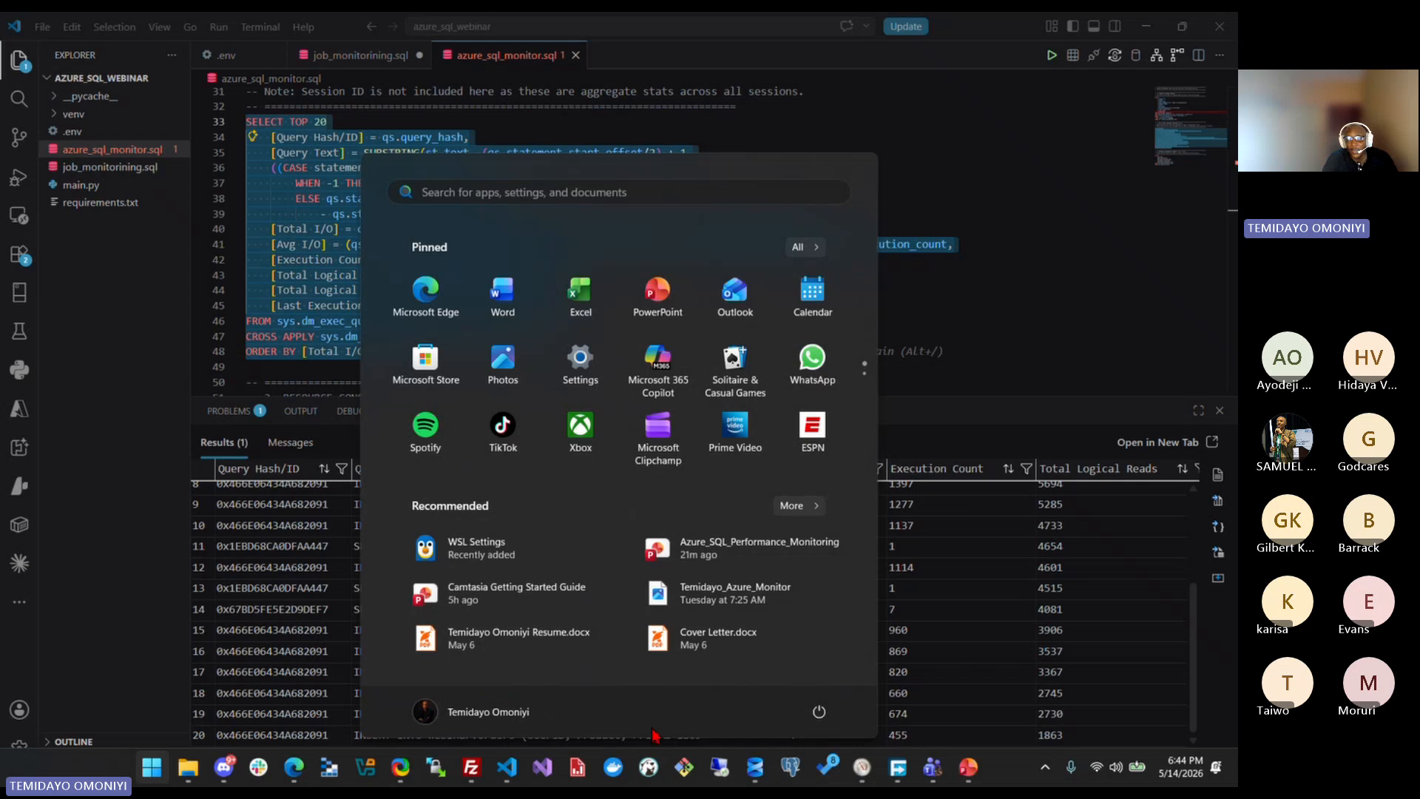
mouse_move(295, 767)
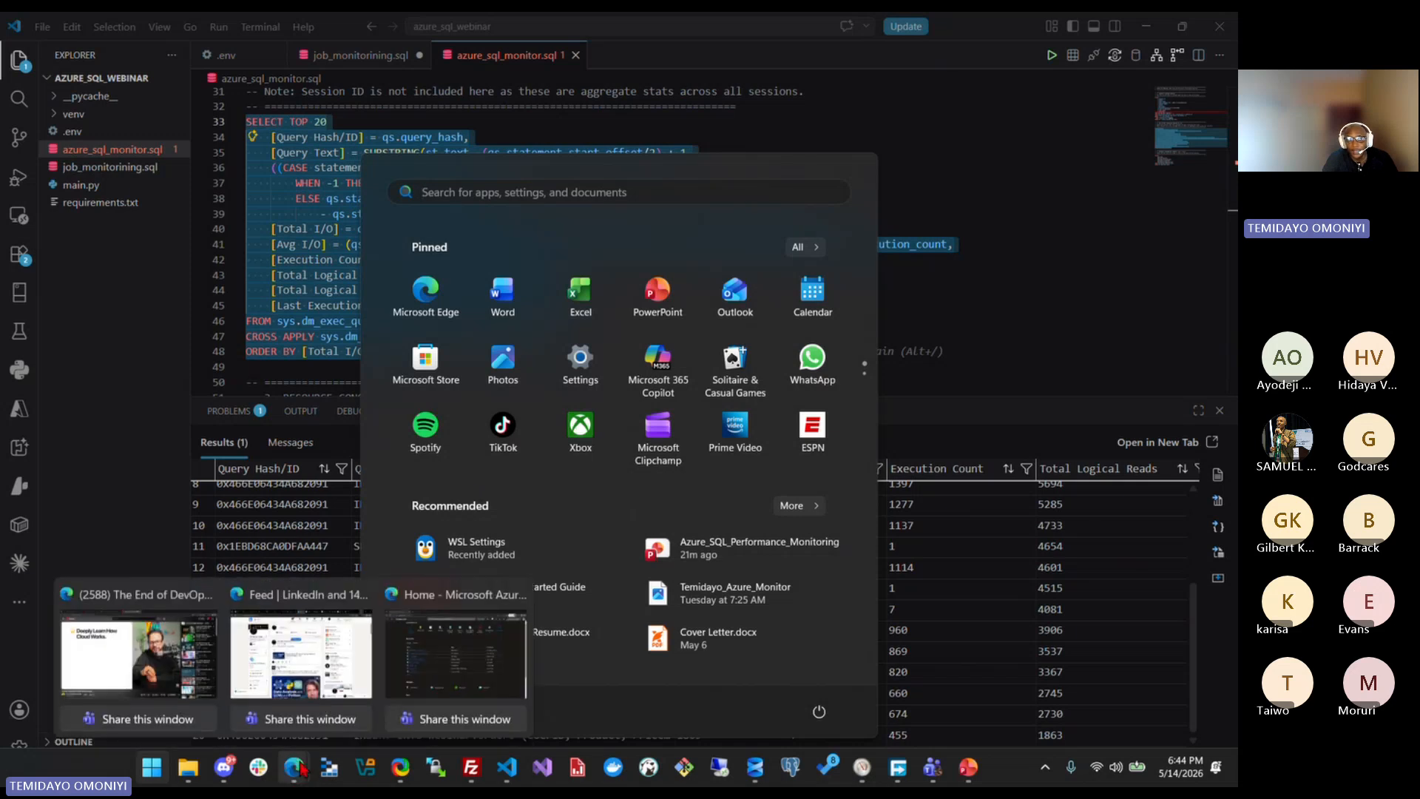
click(457, 650)
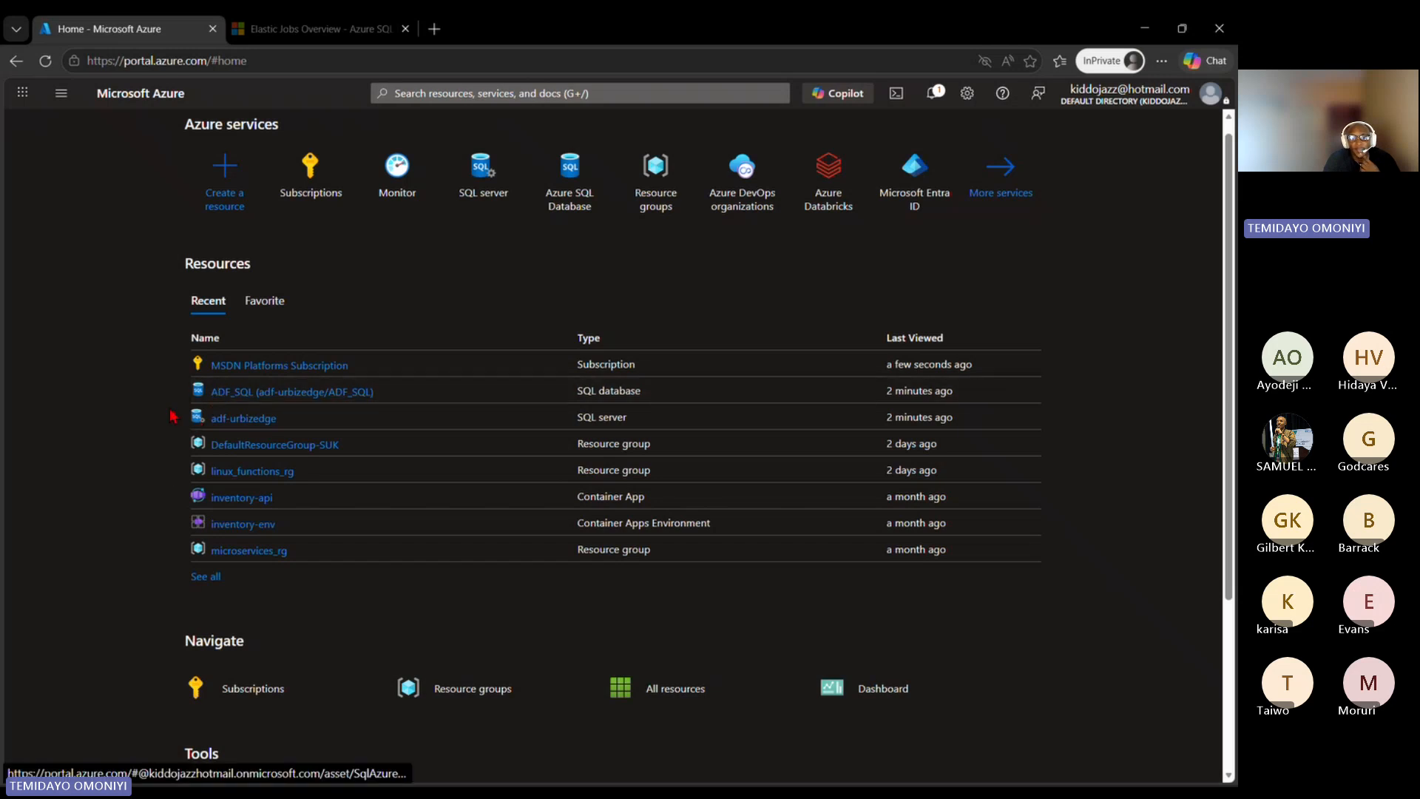
mouse_move(247, 392)
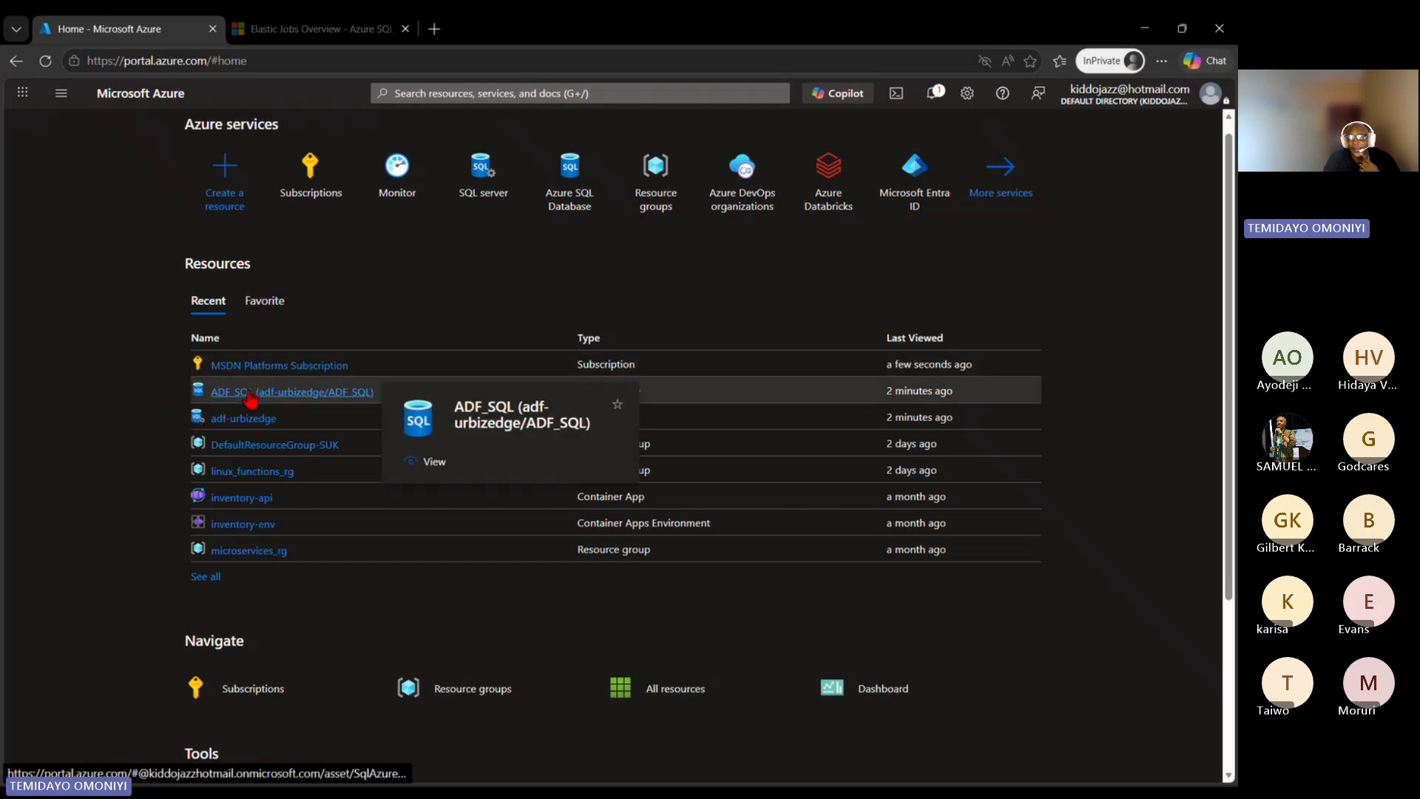
scroll(51, 429, down, 3)
scroll(64, 418, up, 3)
click(318, 230)
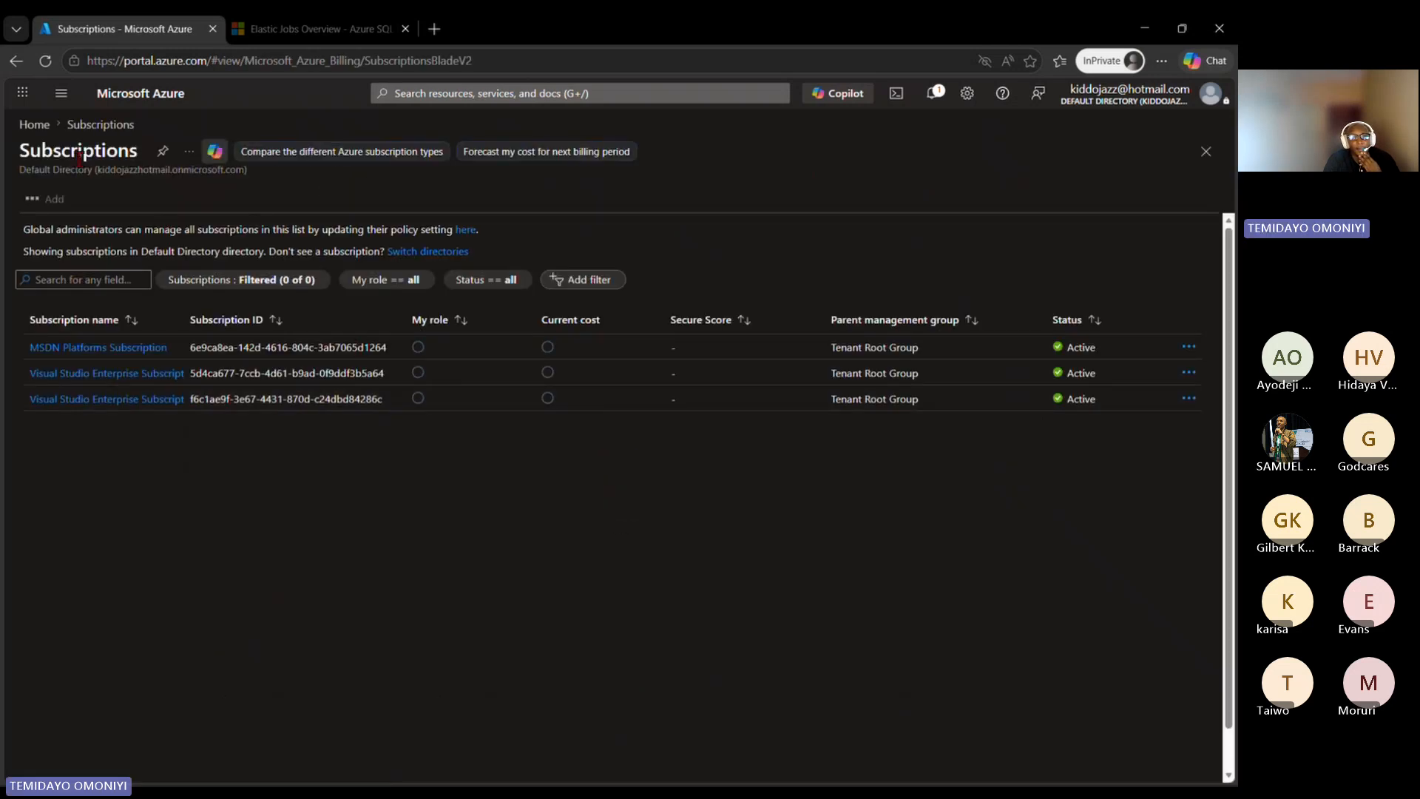
click(34, 124)
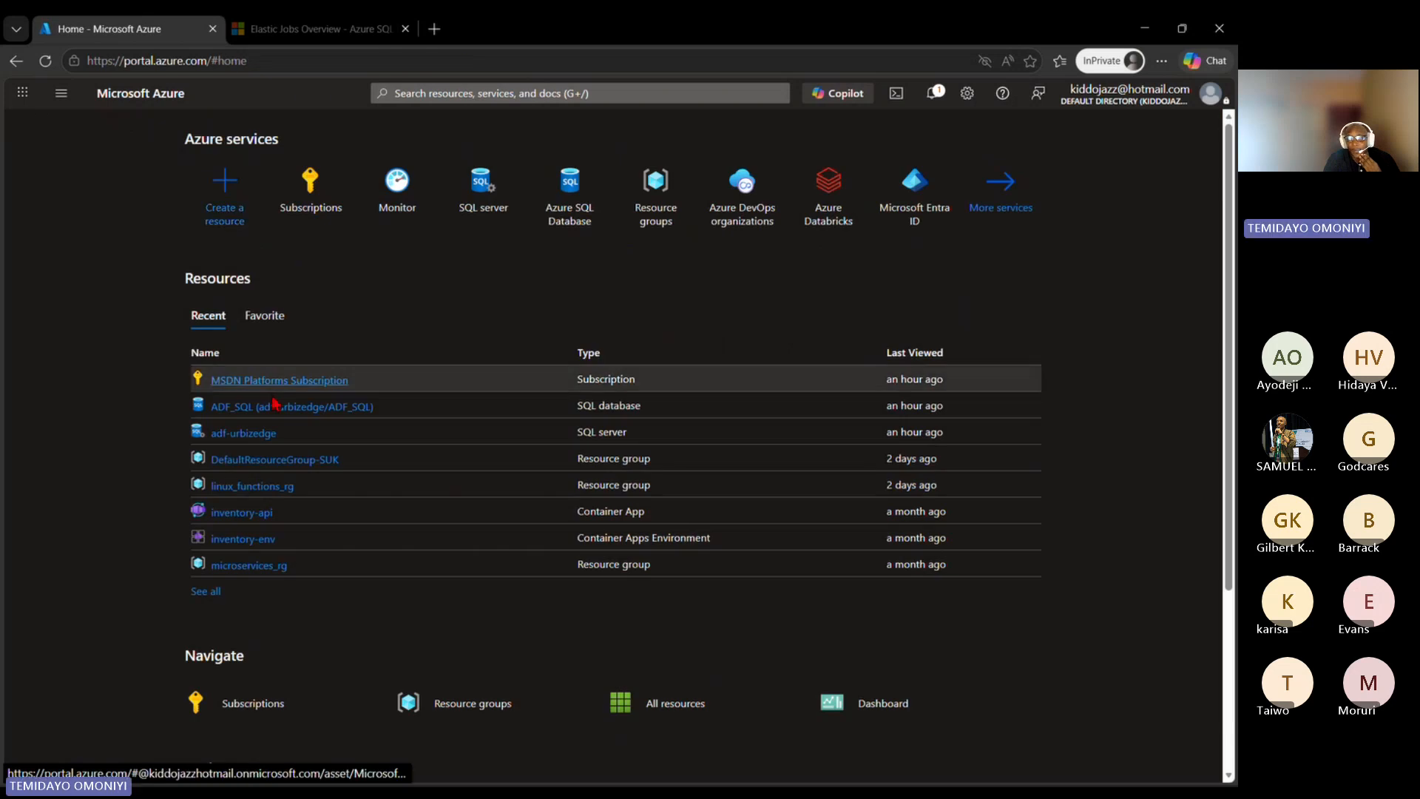
click(231, 407)
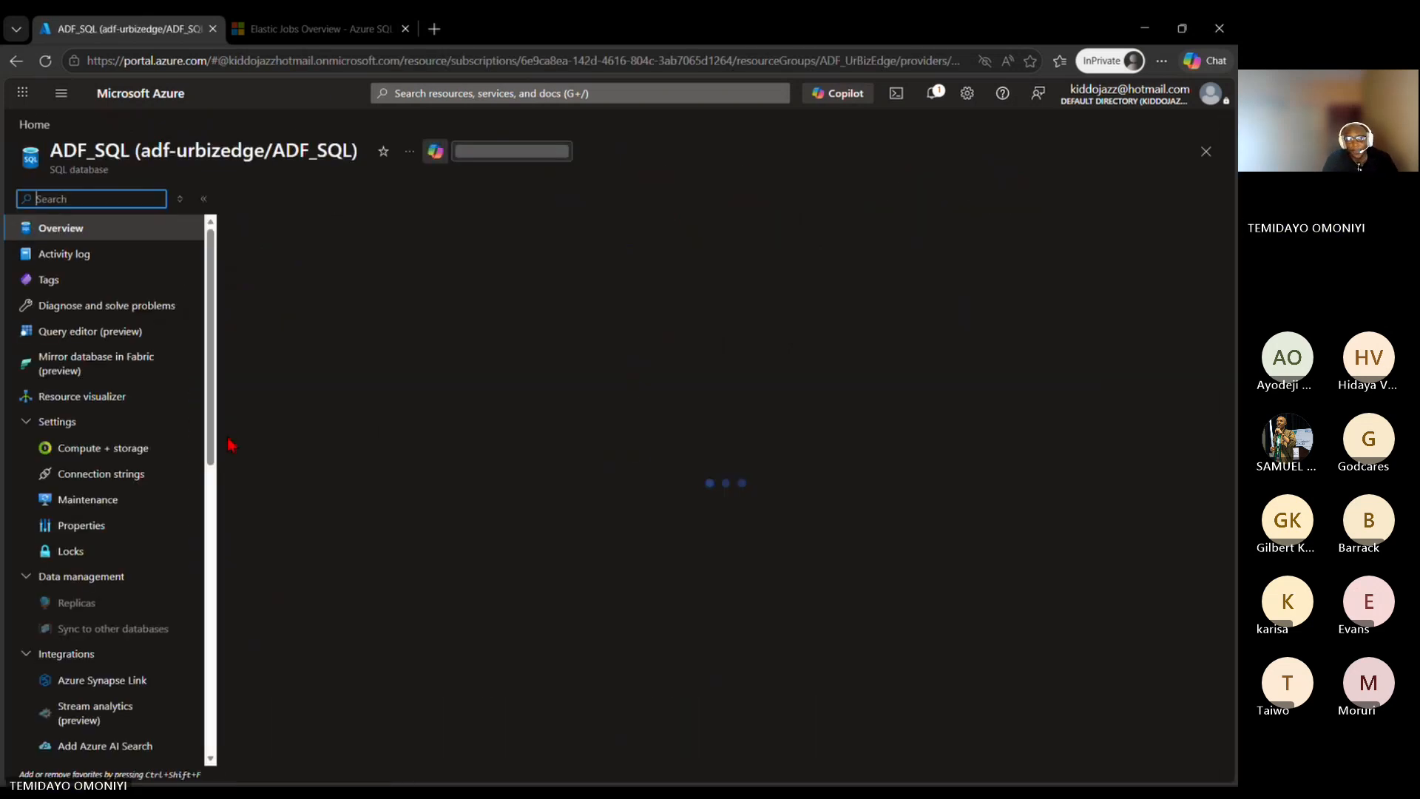
Step: Examine the ADF_SQL database's storage usage and its DTU % chart for the last hour
scroll(121, 397, down, 3)
scroll(89, 387, up, 3)
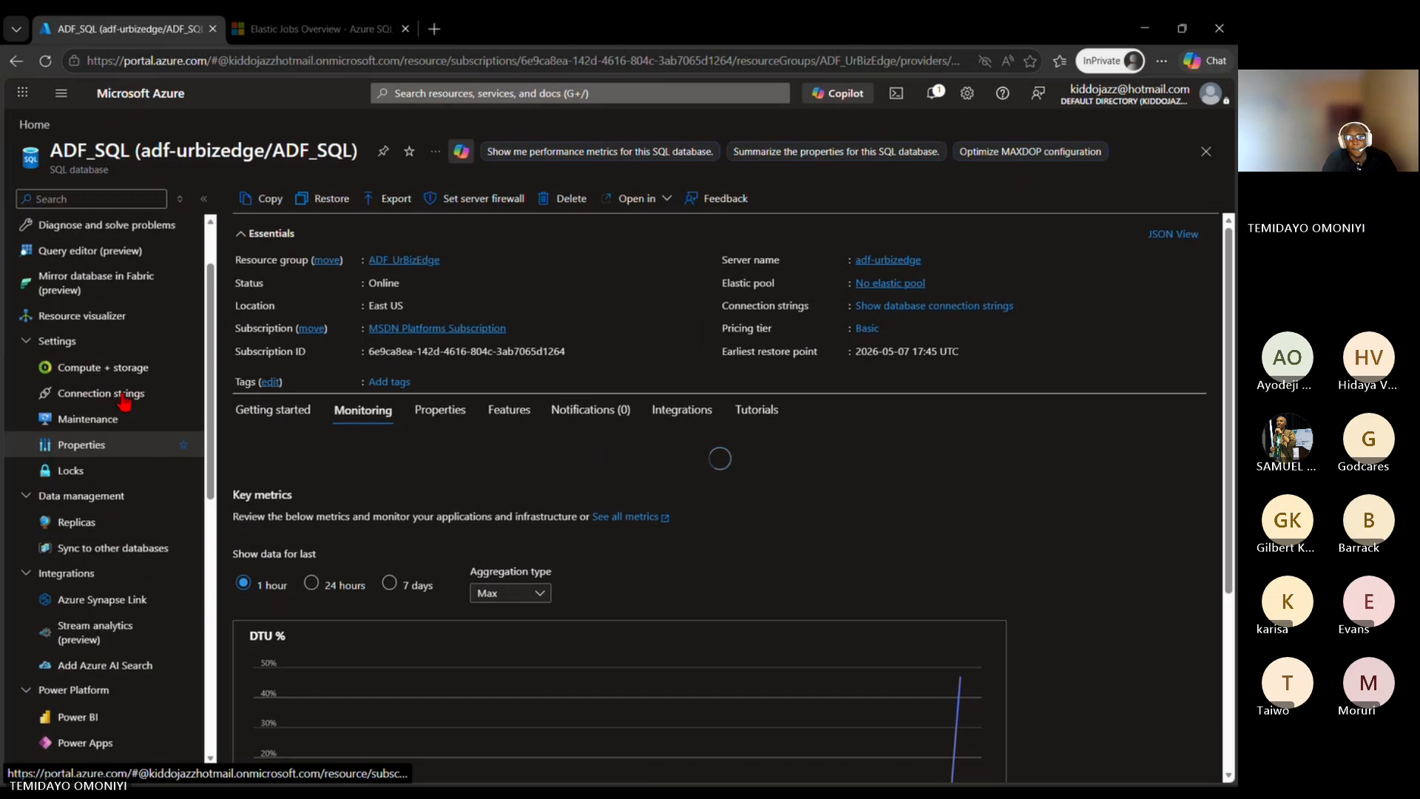
scroll(374, 497, down, 3)
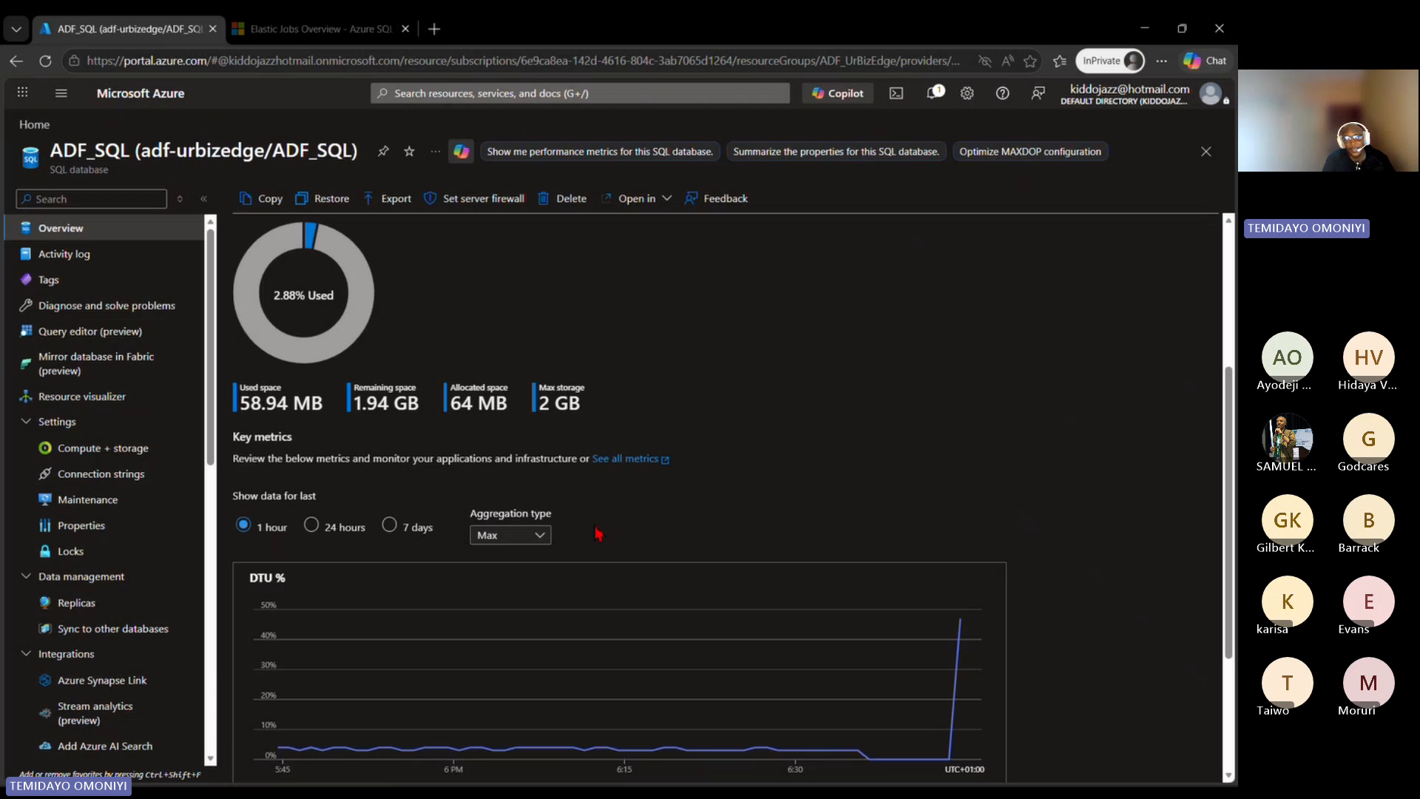
scroll(732, 447, up, 2)
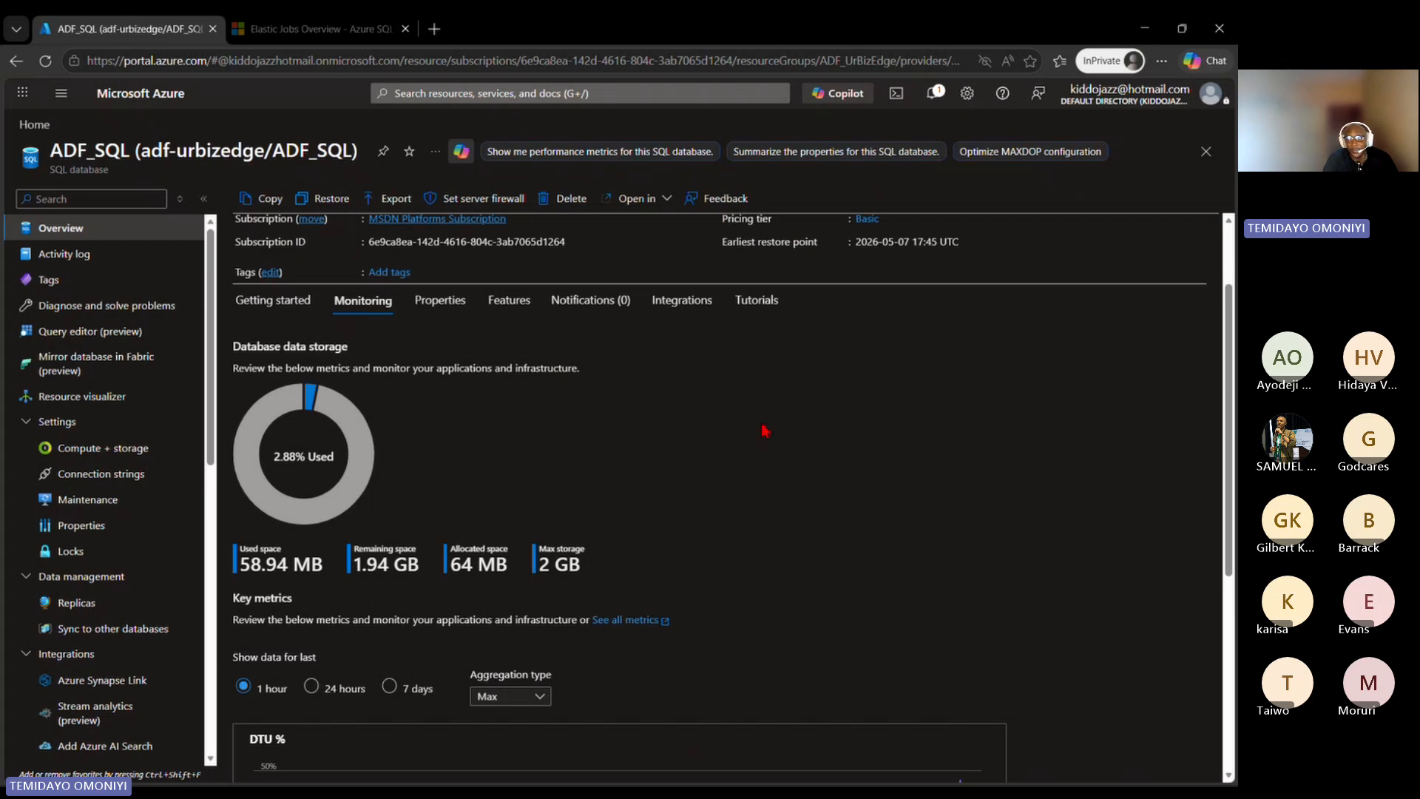
scroll(761, 433, down, 1)
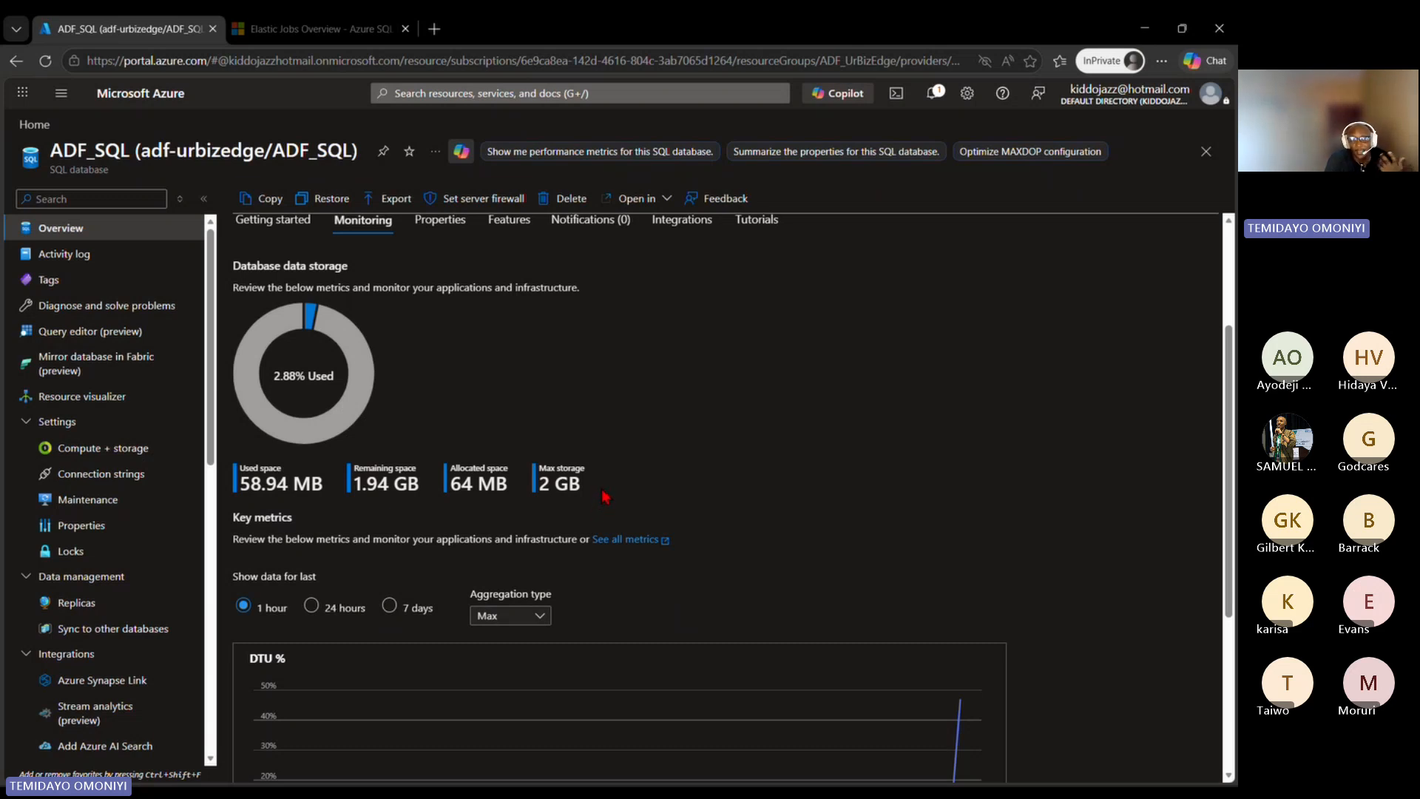
scroll(603, 493, down, 2)
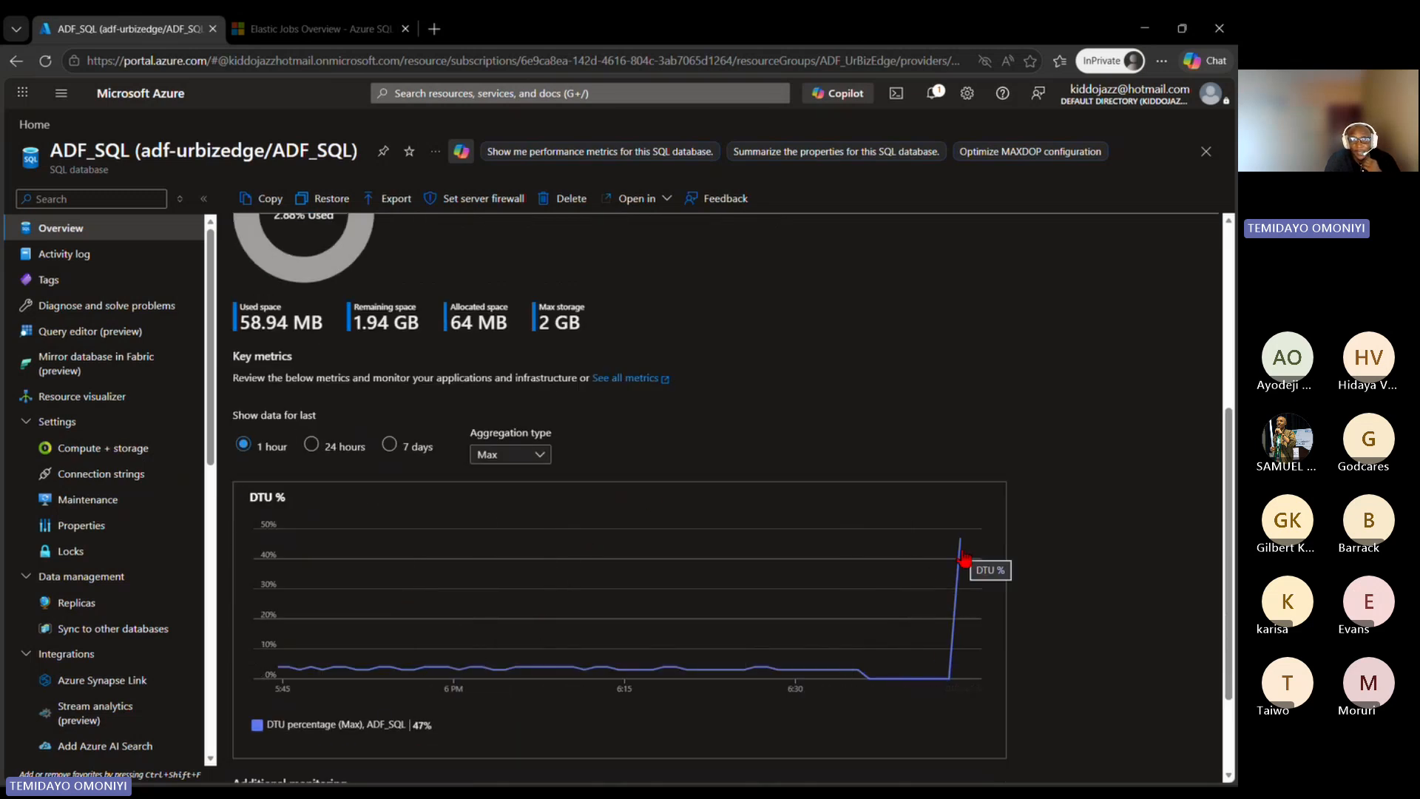
Step: Switch to VS Code and check the terminal output of the running data generation script
key(alt+Tab)
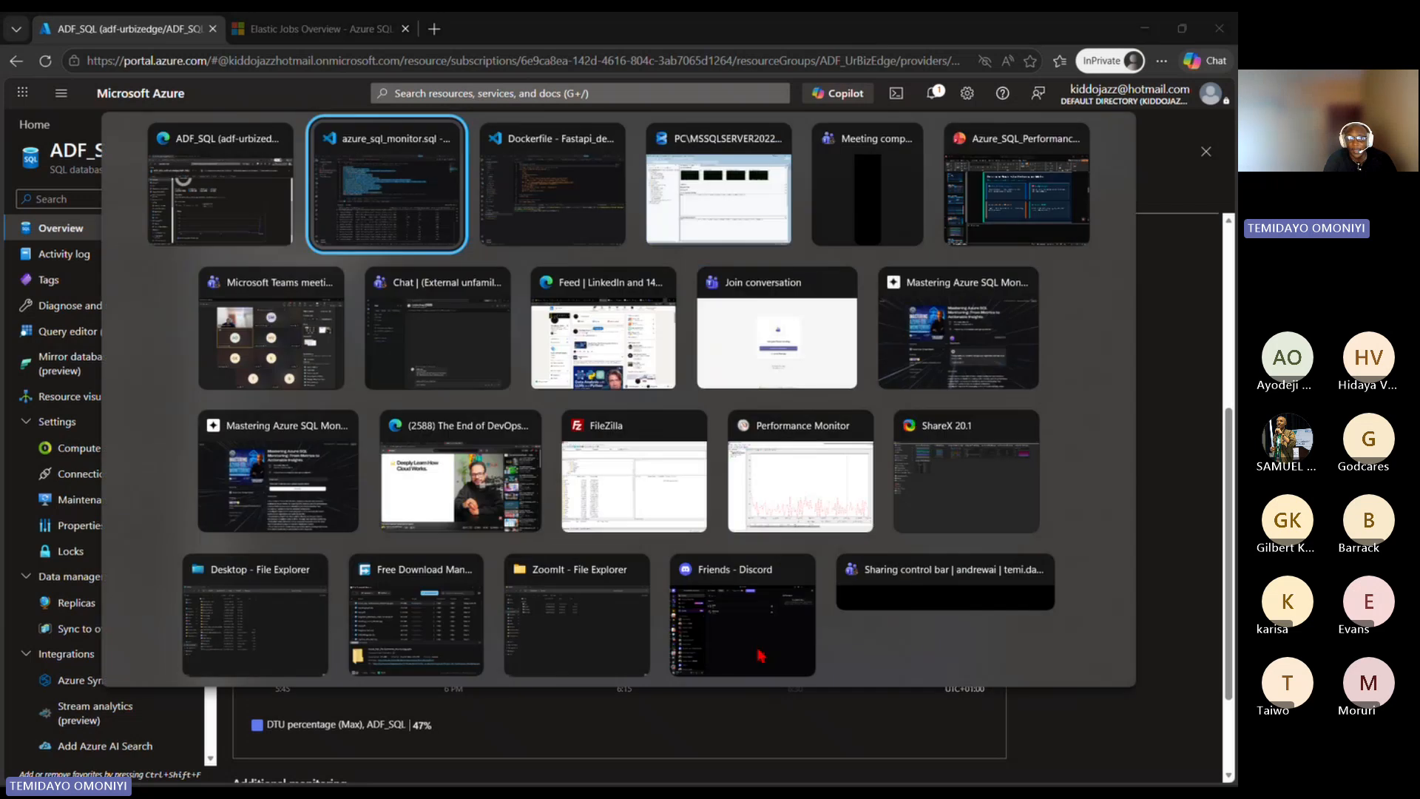
click(384, 210)
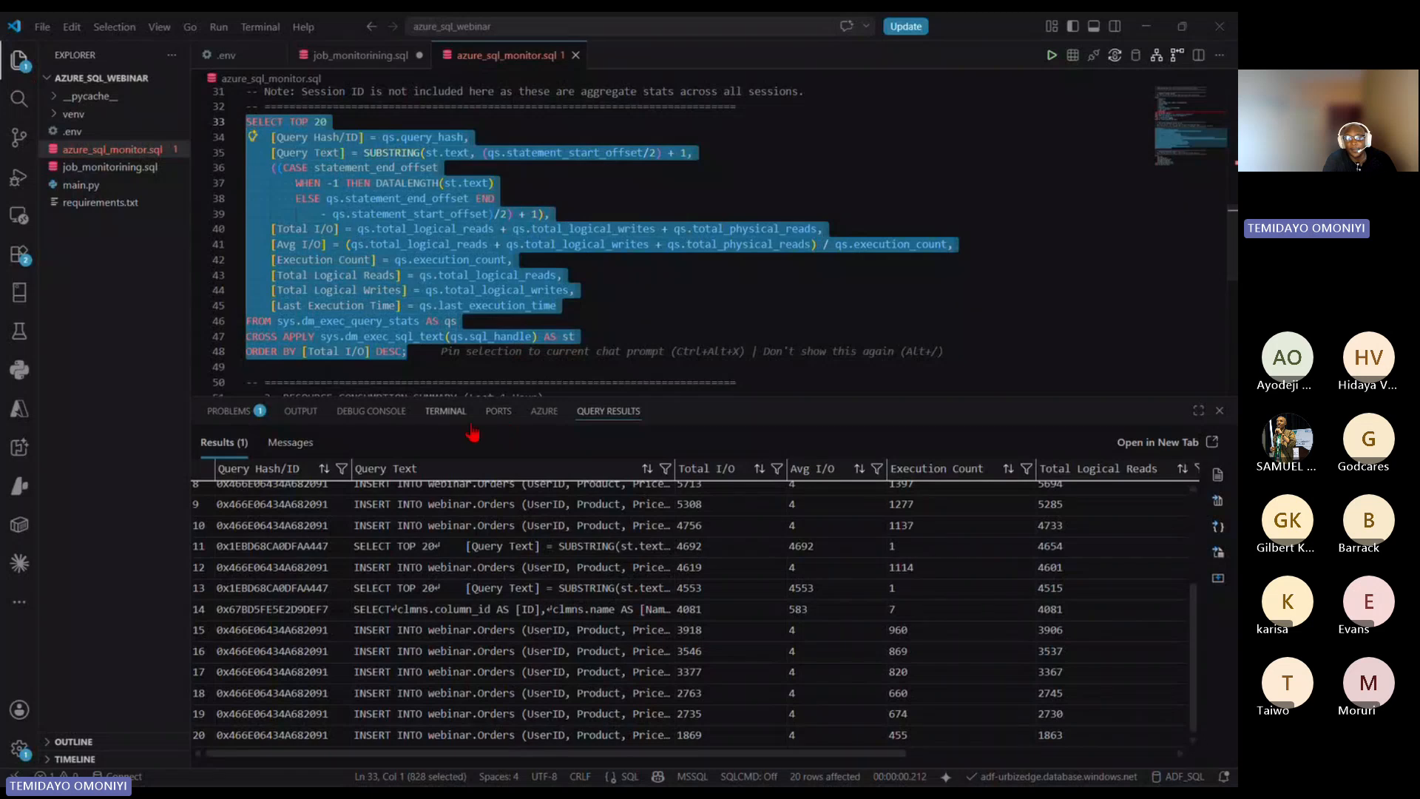
click(446, 411)
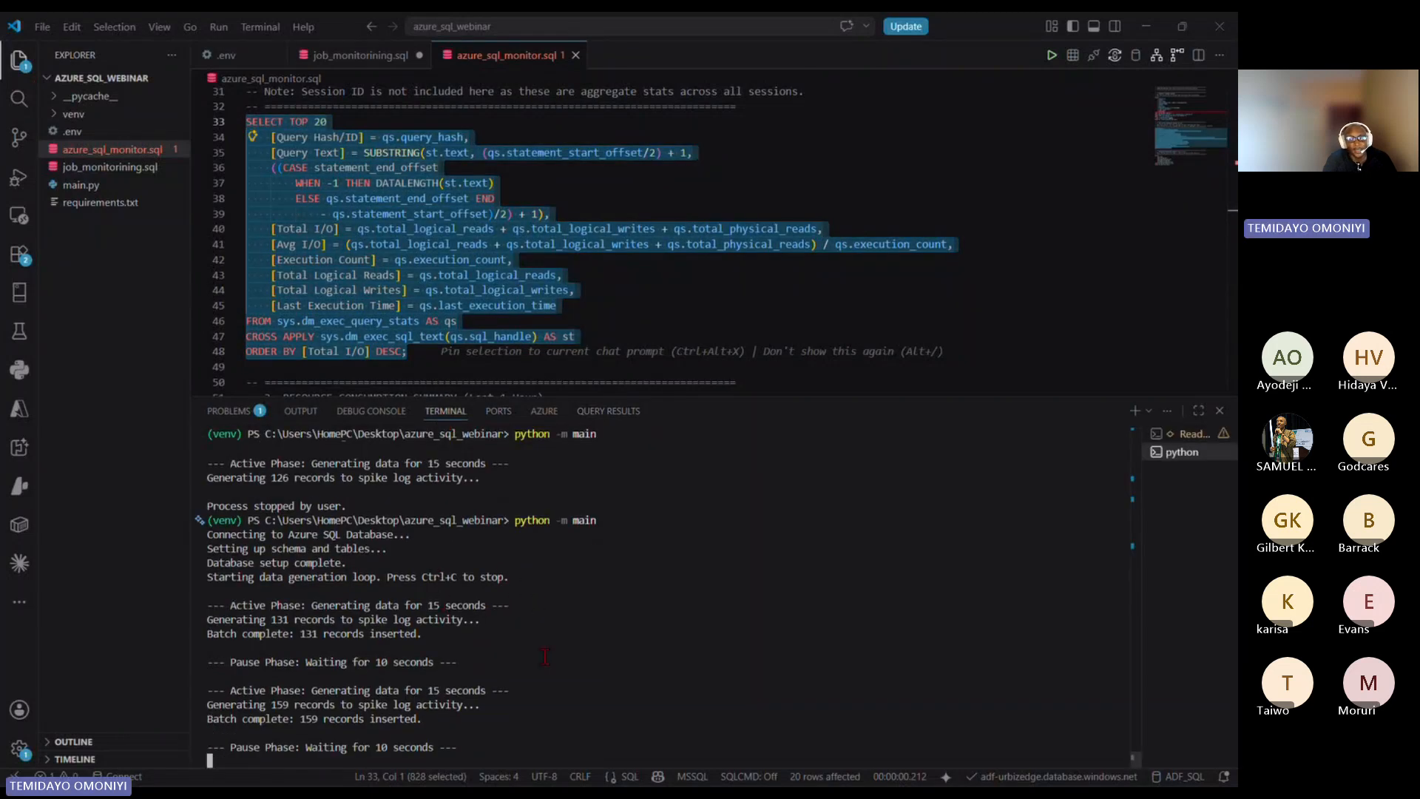
Step: Return to the Azure portal in Edge and open the monitoring Metrics page of the ADF_SQL database
key(alt+Tab)
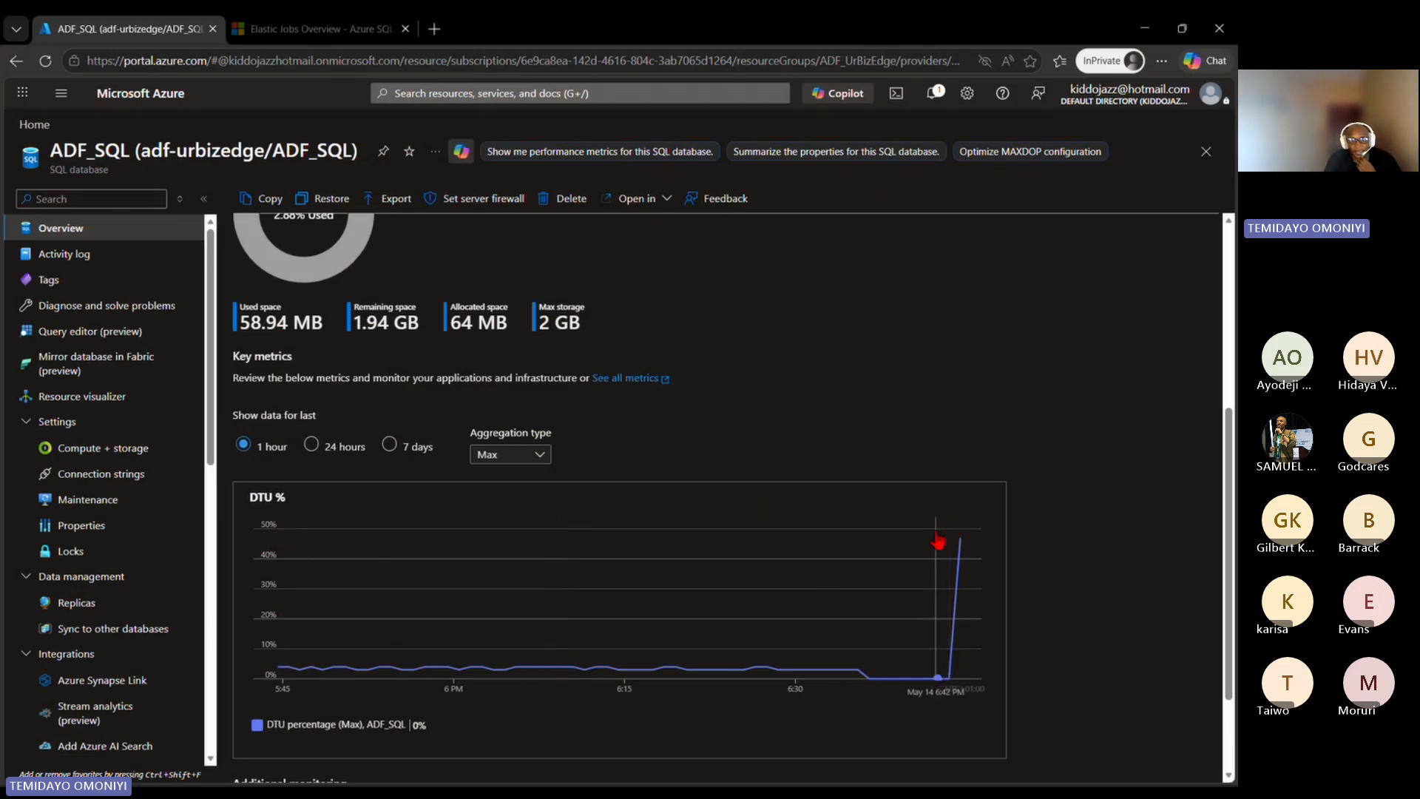
scroll(141, 577, down, 5)
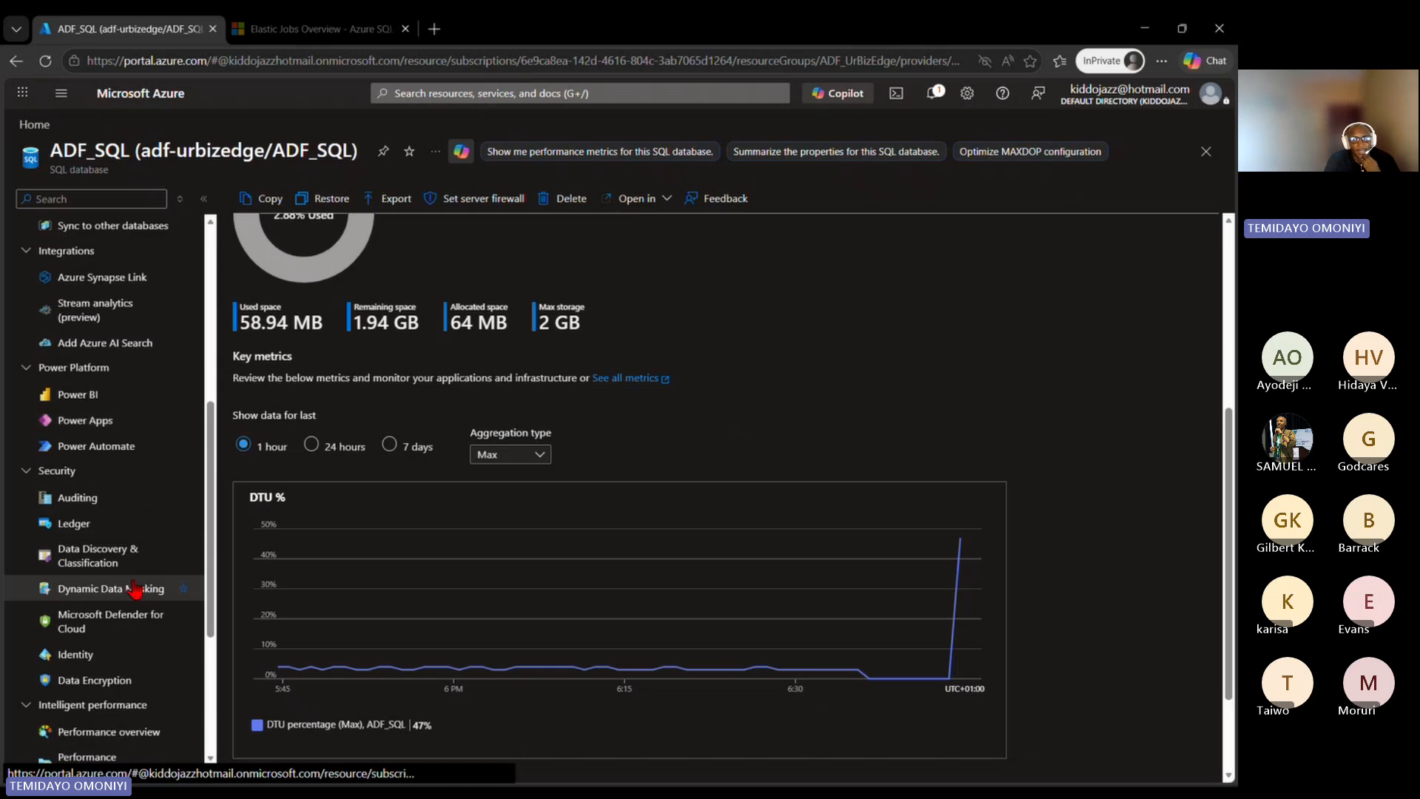
scroll(126, 592, down, 1)
scroll(78, 632, down, 2)
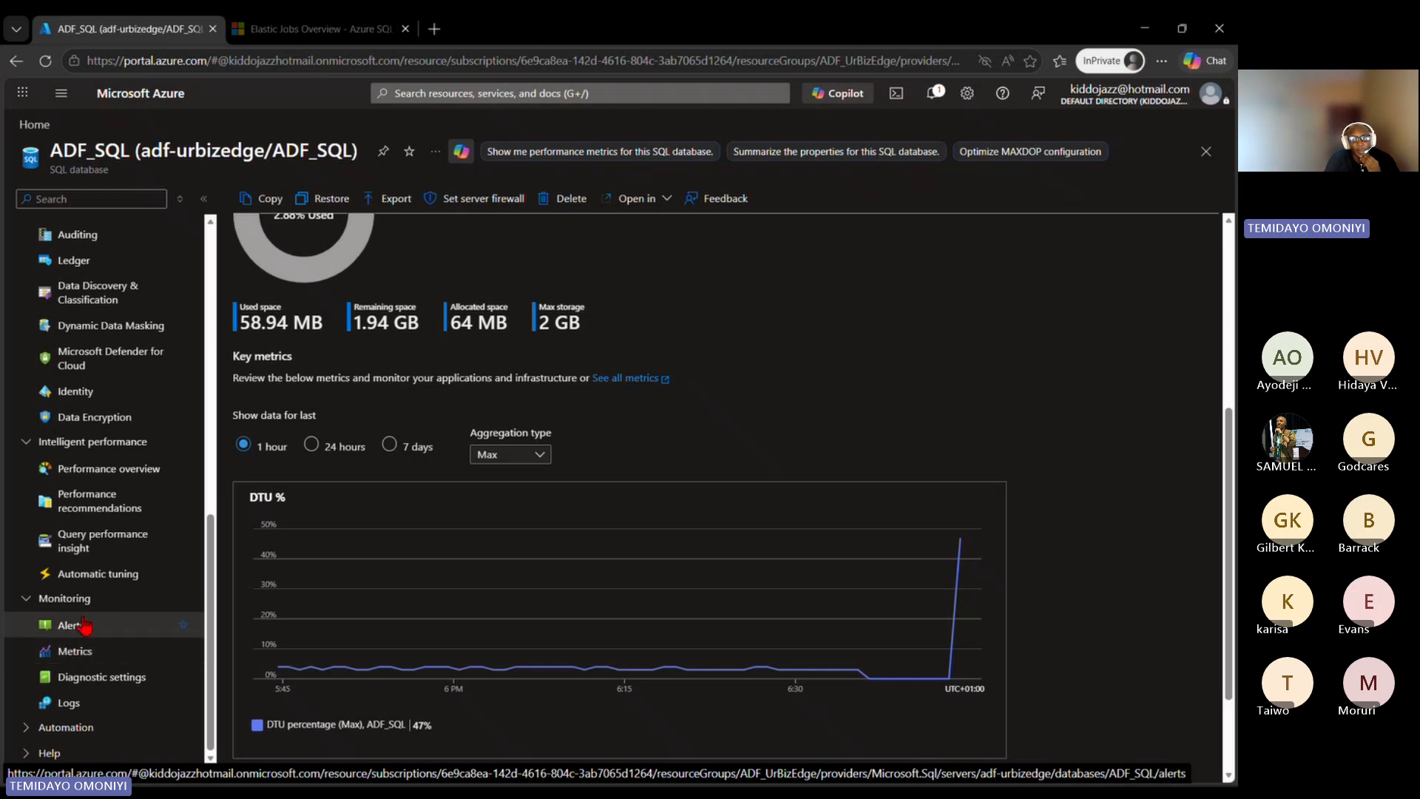
click(69, 653)
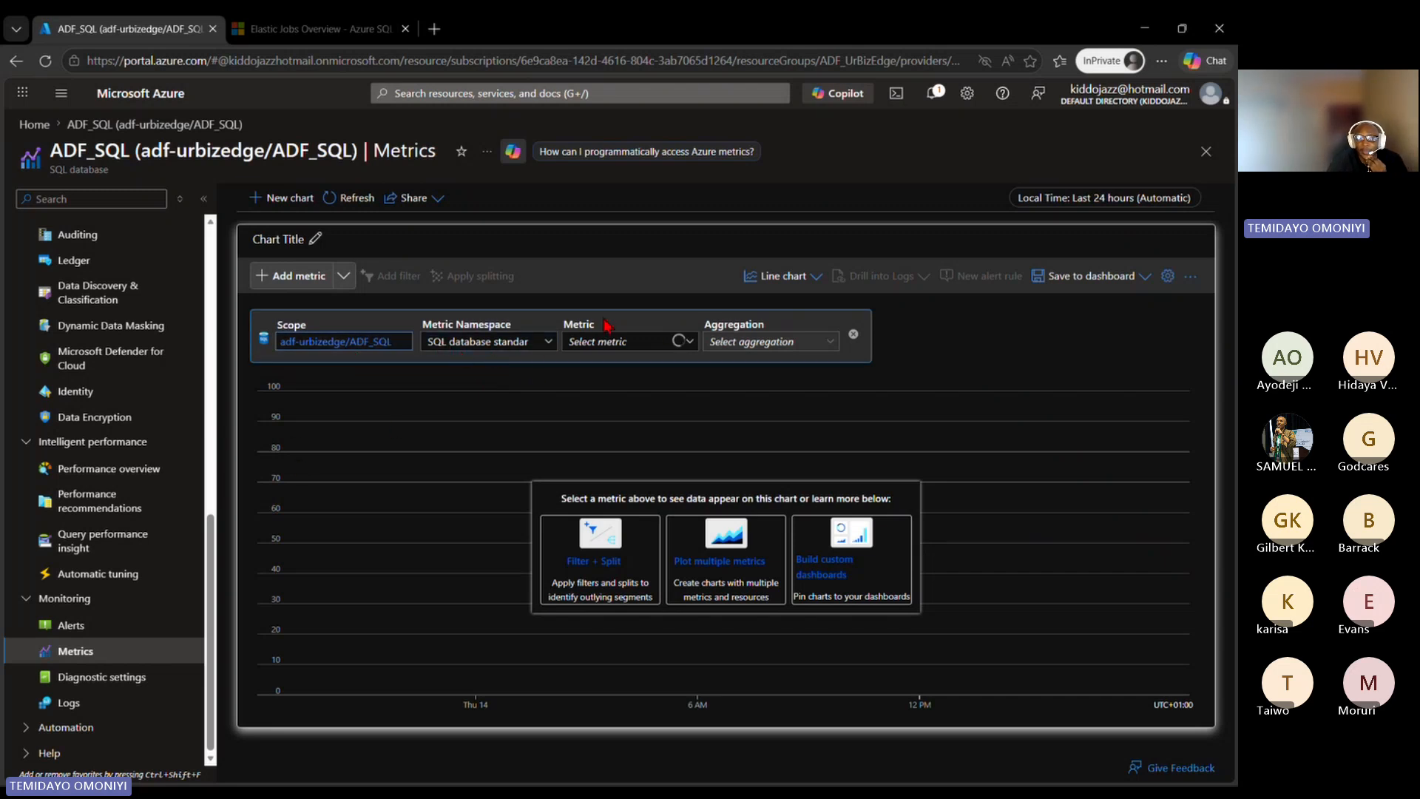
Step: Plot the Data space used metric for the ADF_SQL database on the empty chart
click(680, 348)
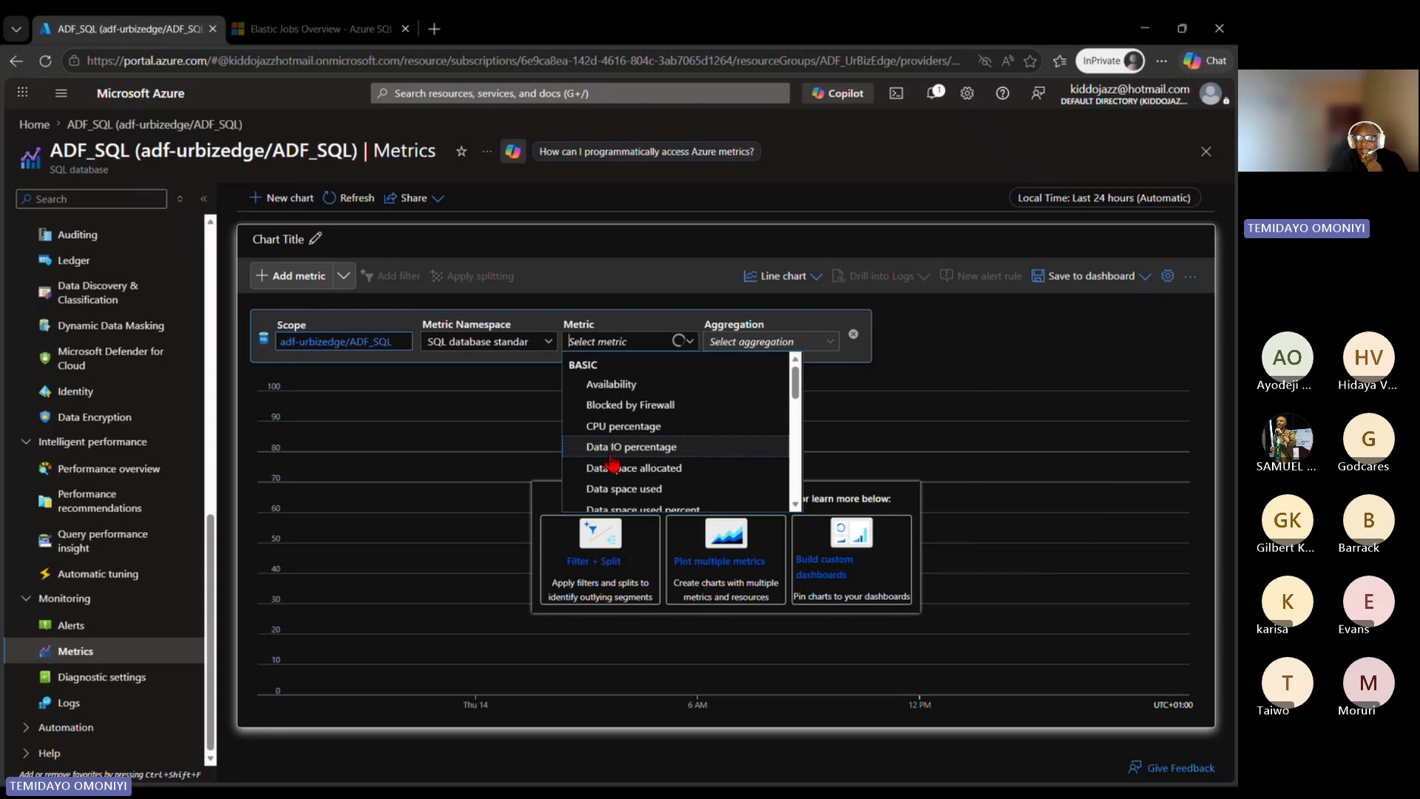
scroll(641, 462, down, 2)
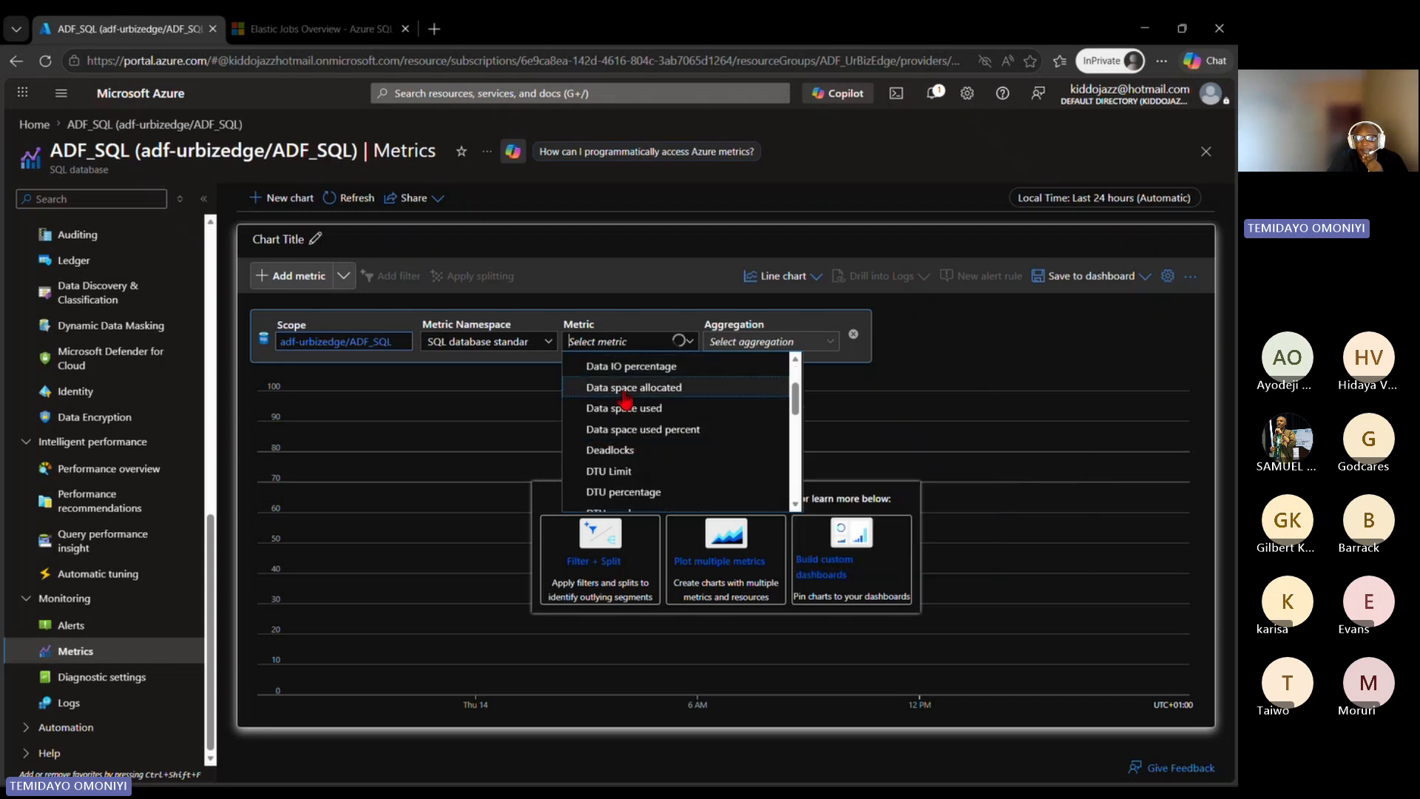
click(632, 412)
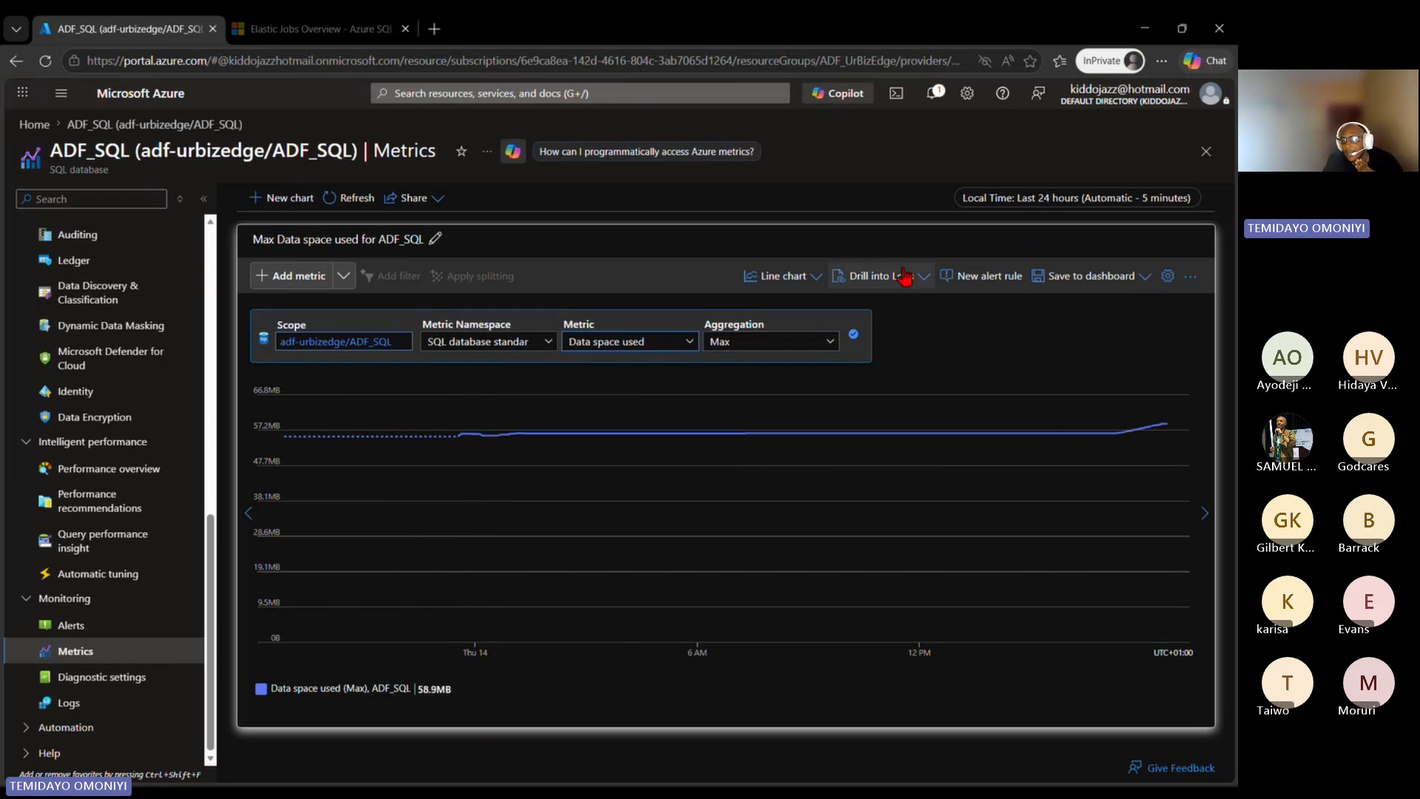
Step: View the data space chart over the last 7 days and return its time range to the last 24 hours
click(1131, 199)
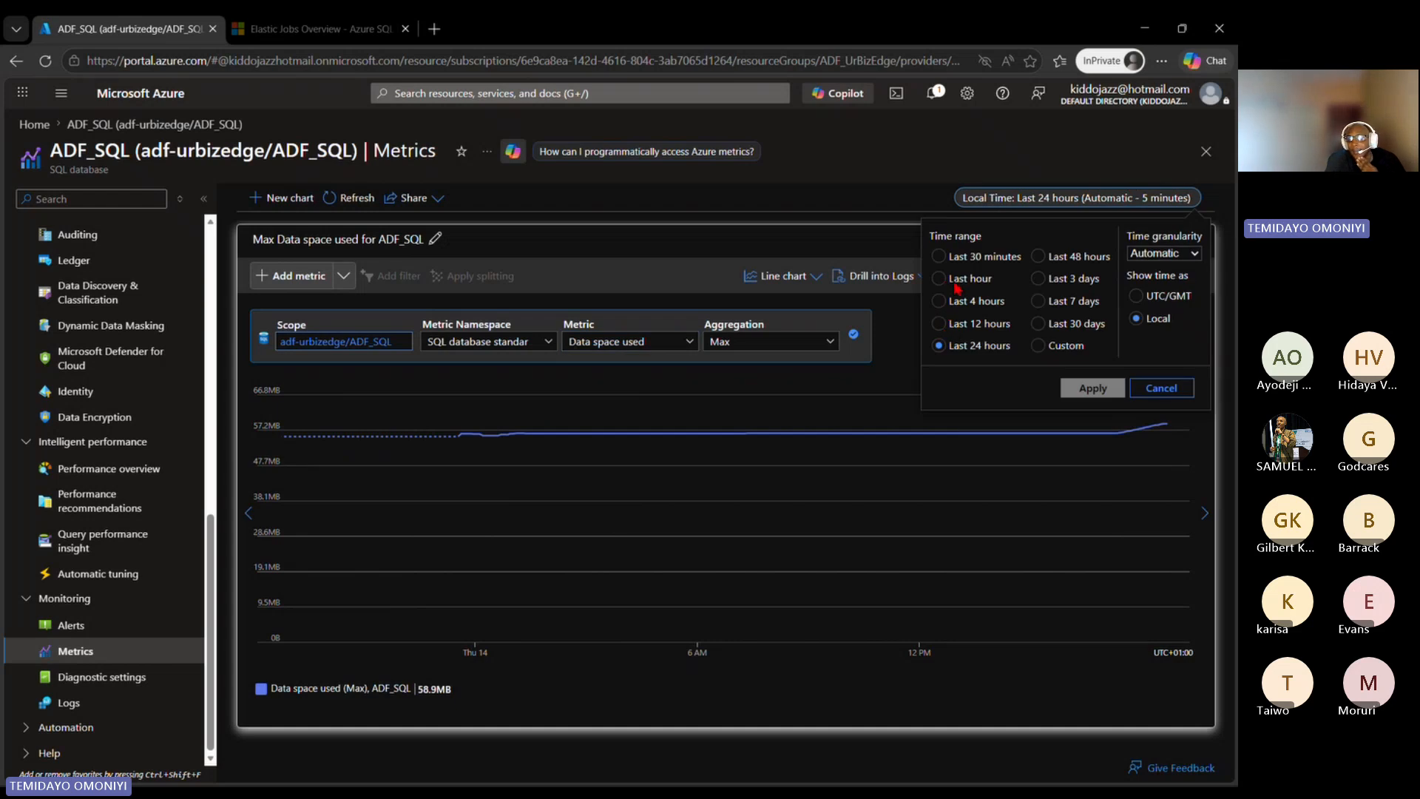
click(1039, 302)
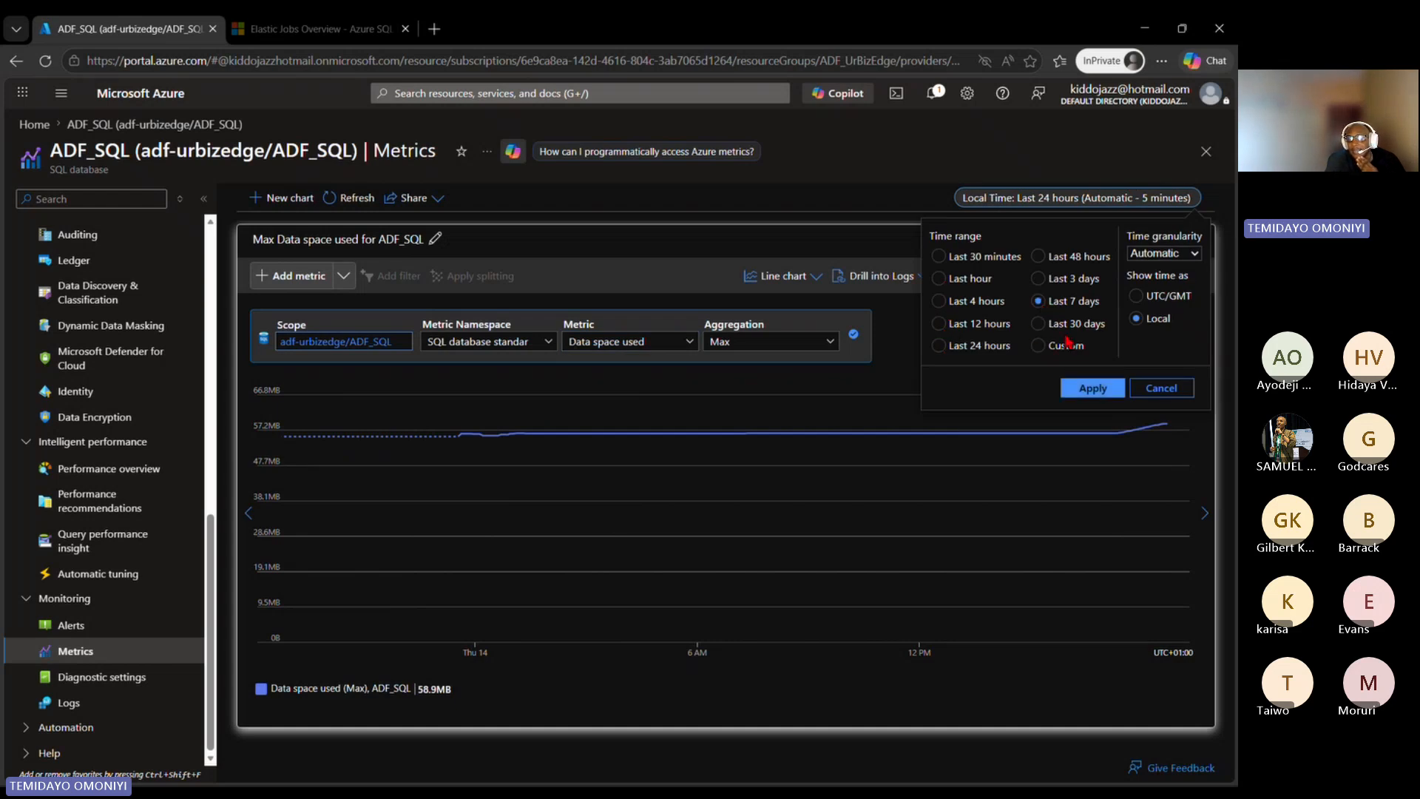
click(1093, 389)
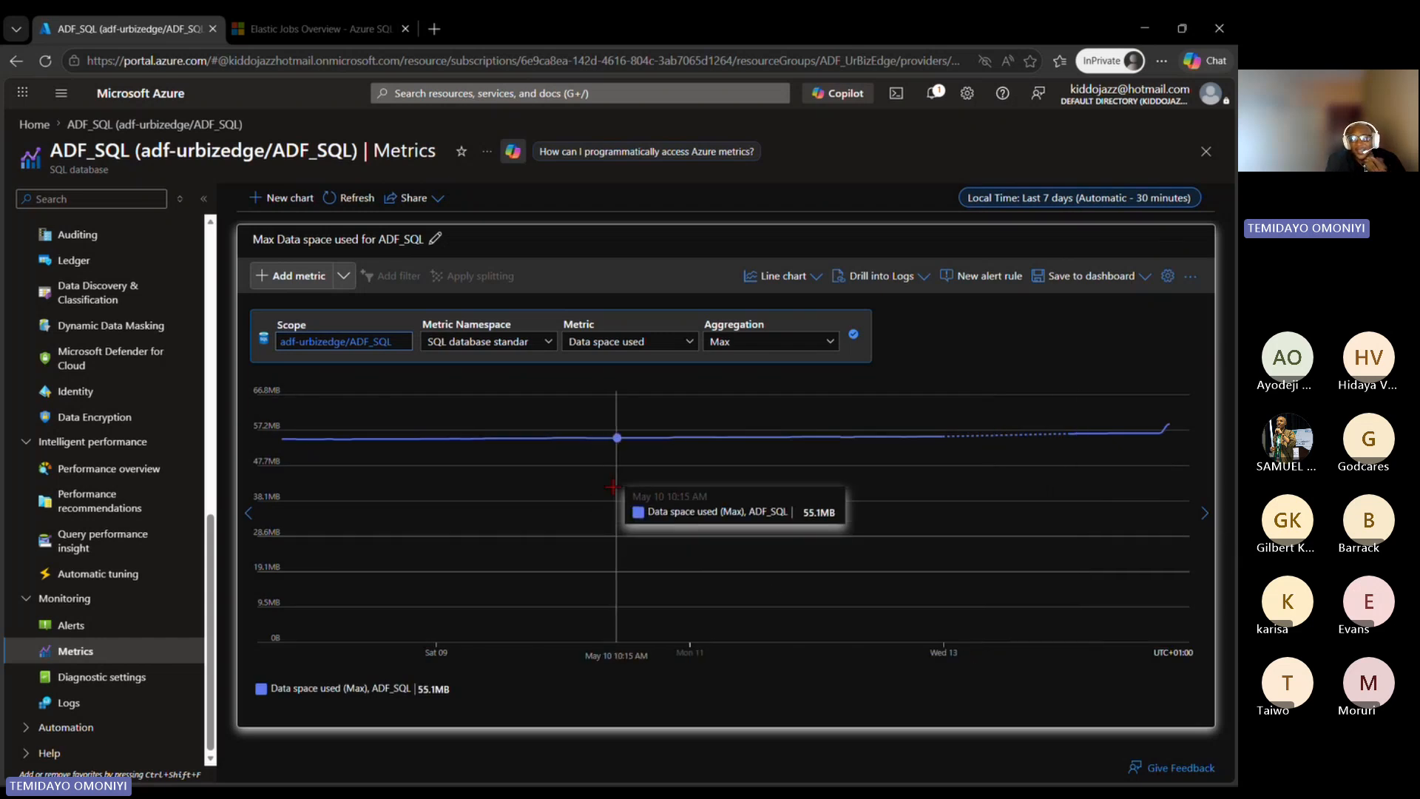
click(1162, 198)
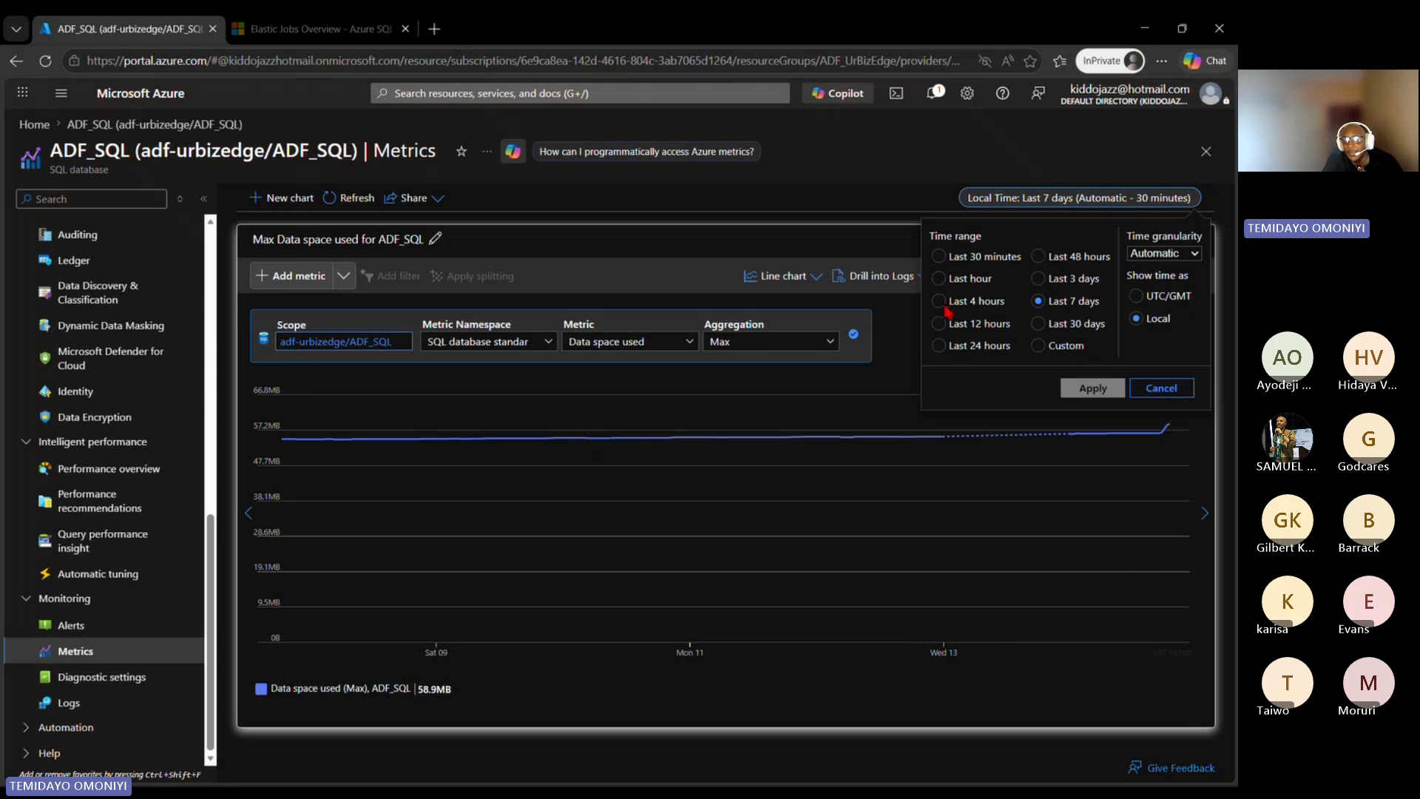
click(942, 347)
click(1077, 390)
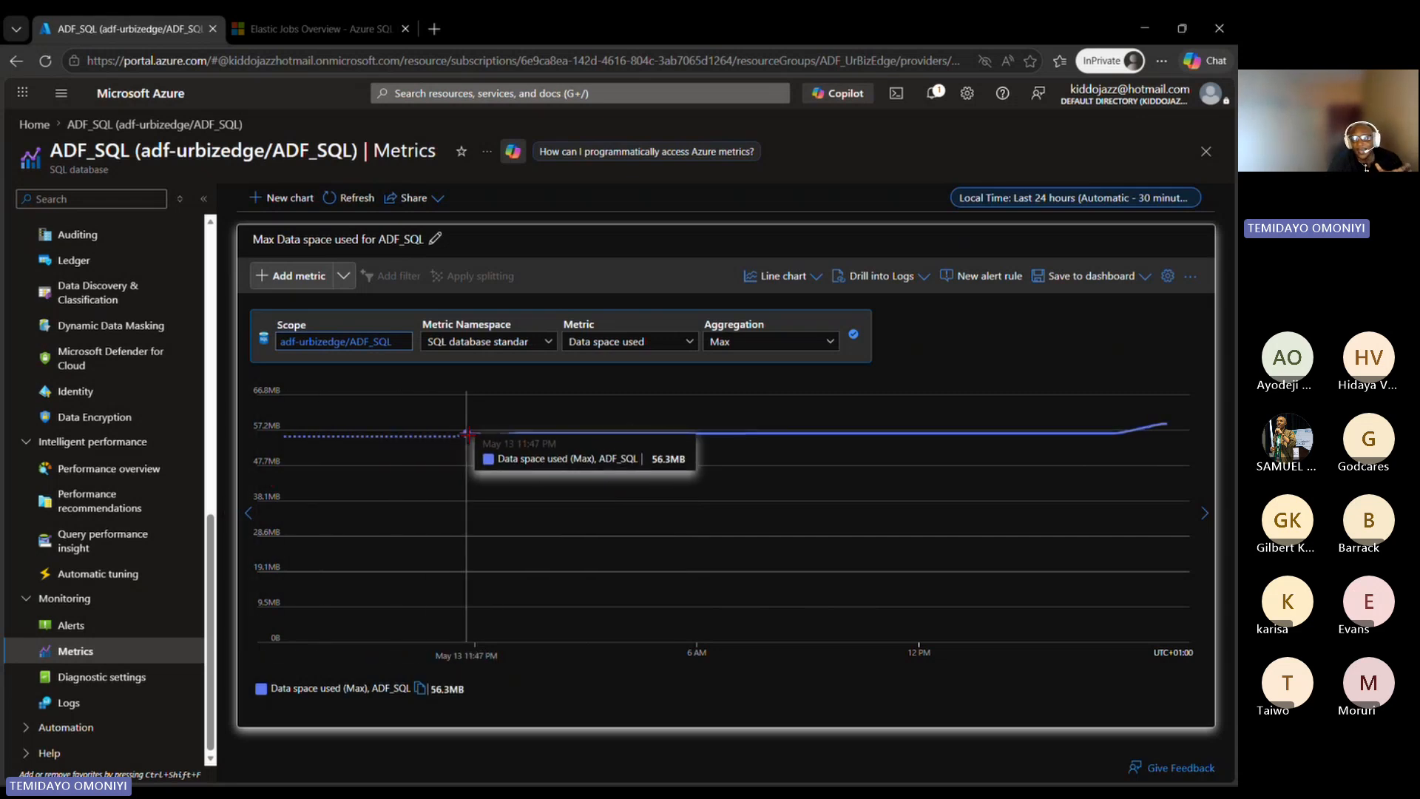
Step: Add the Data space allocated metric to the chart and display both metrics as an area chart
click(265, 285)
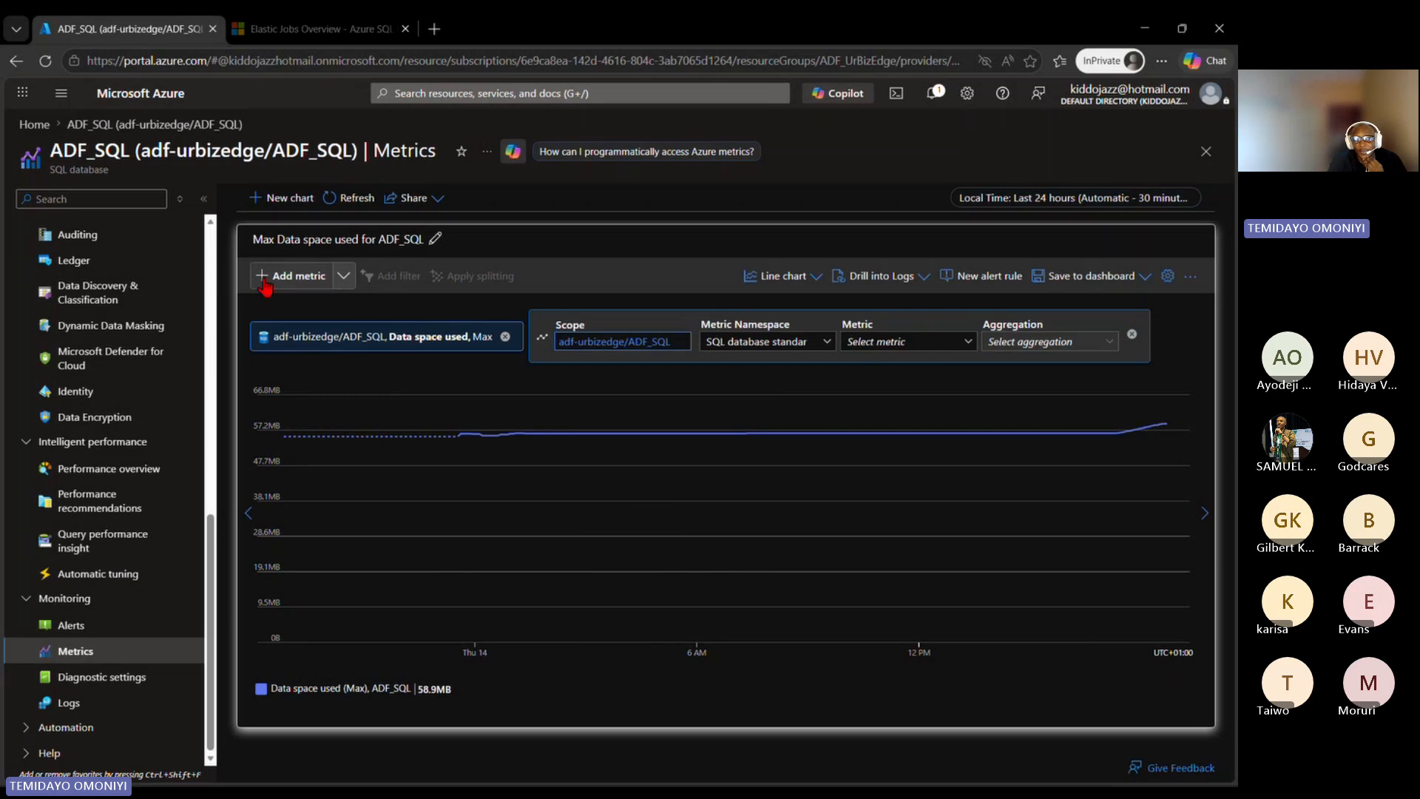
click(940, 341)
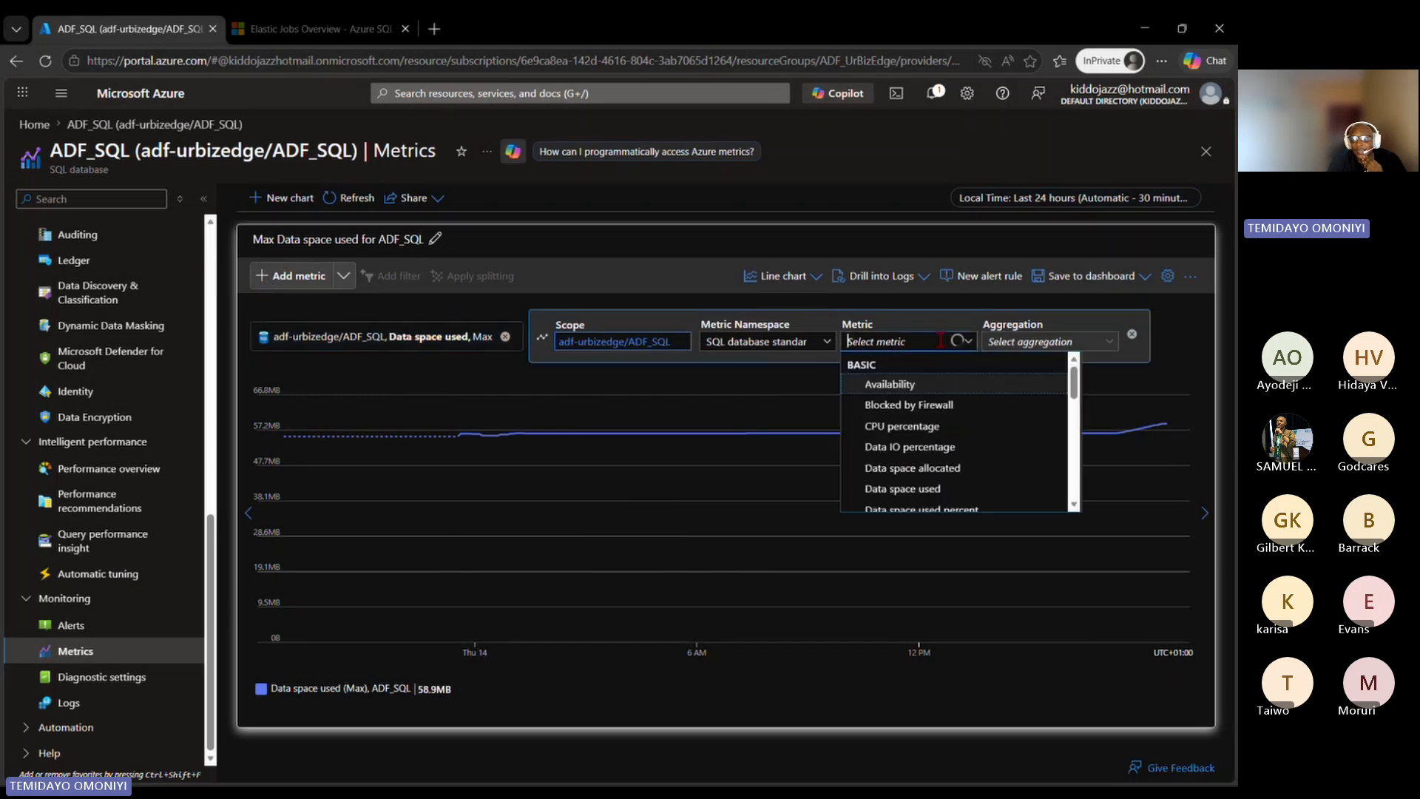
click(904, 469)
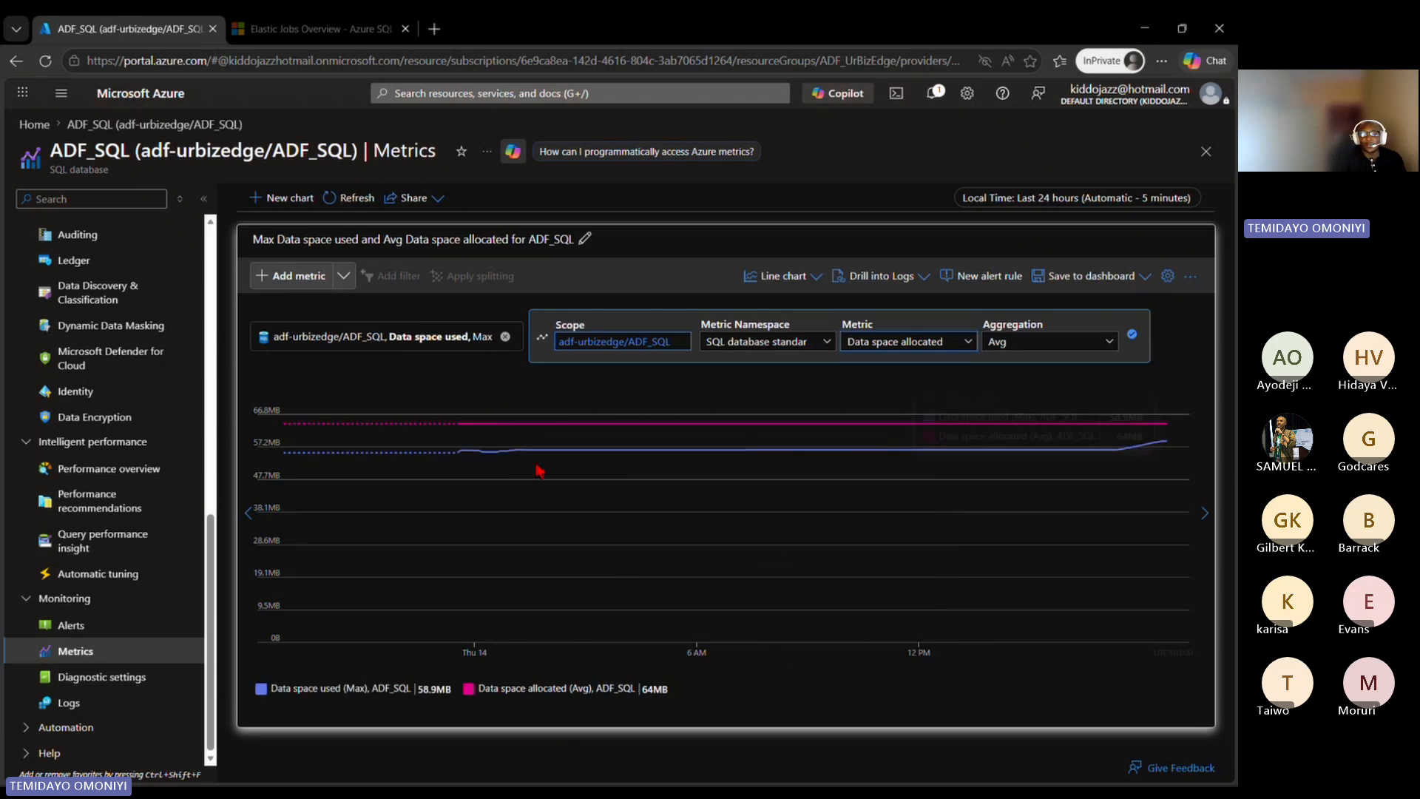
click(782, 275)
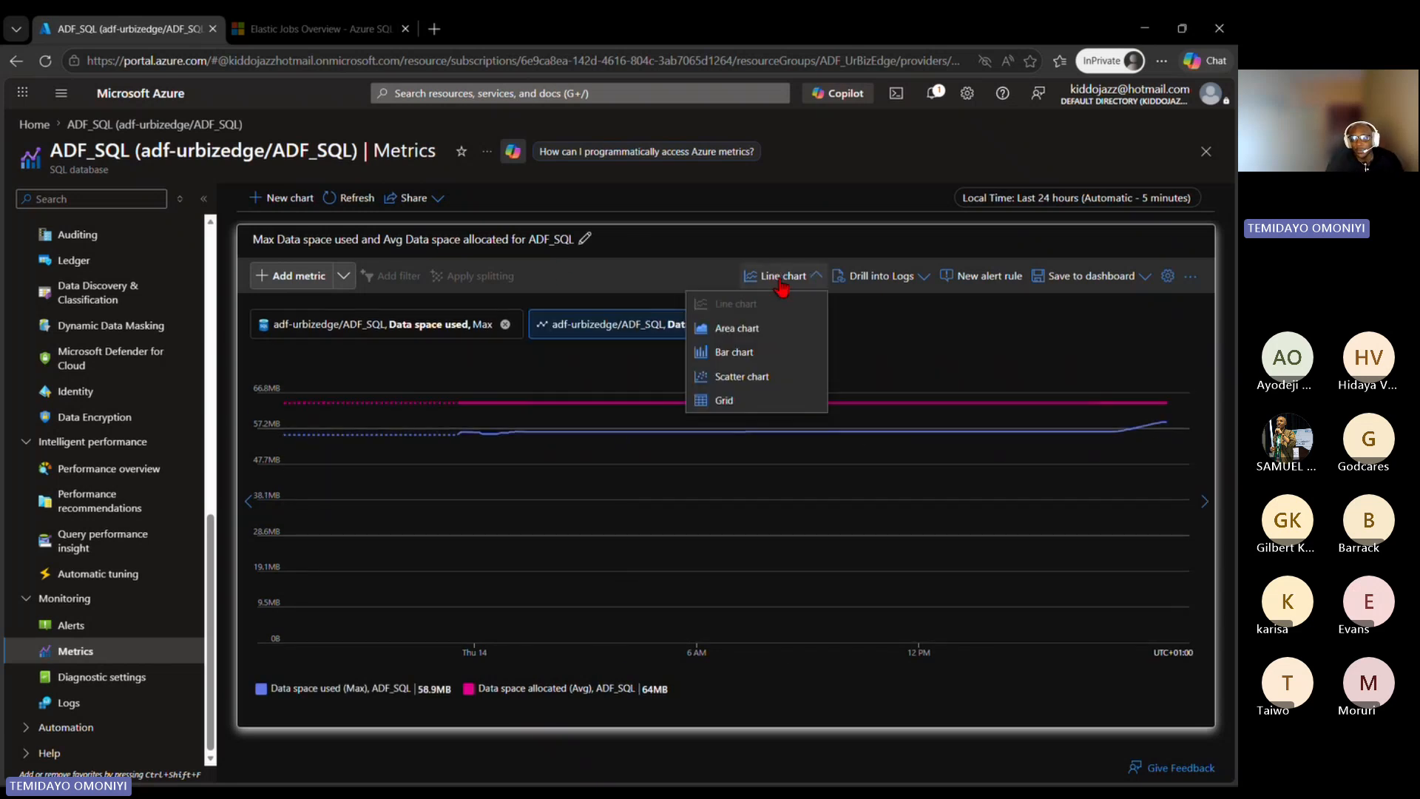
click(758, 328)
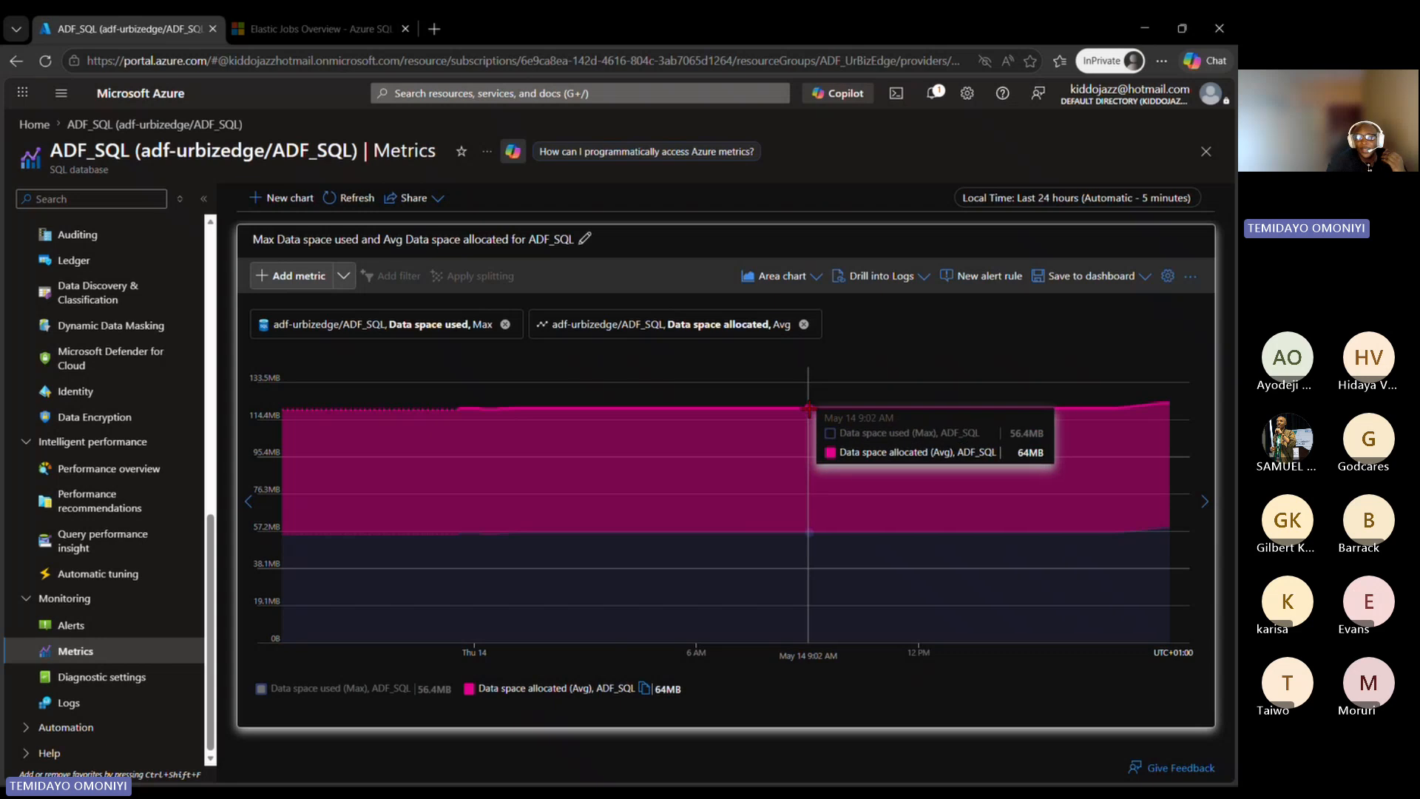
Step: Check which dashboard saving options the chart offers, and leave the chart and its title unchanged
click(1140, 281)
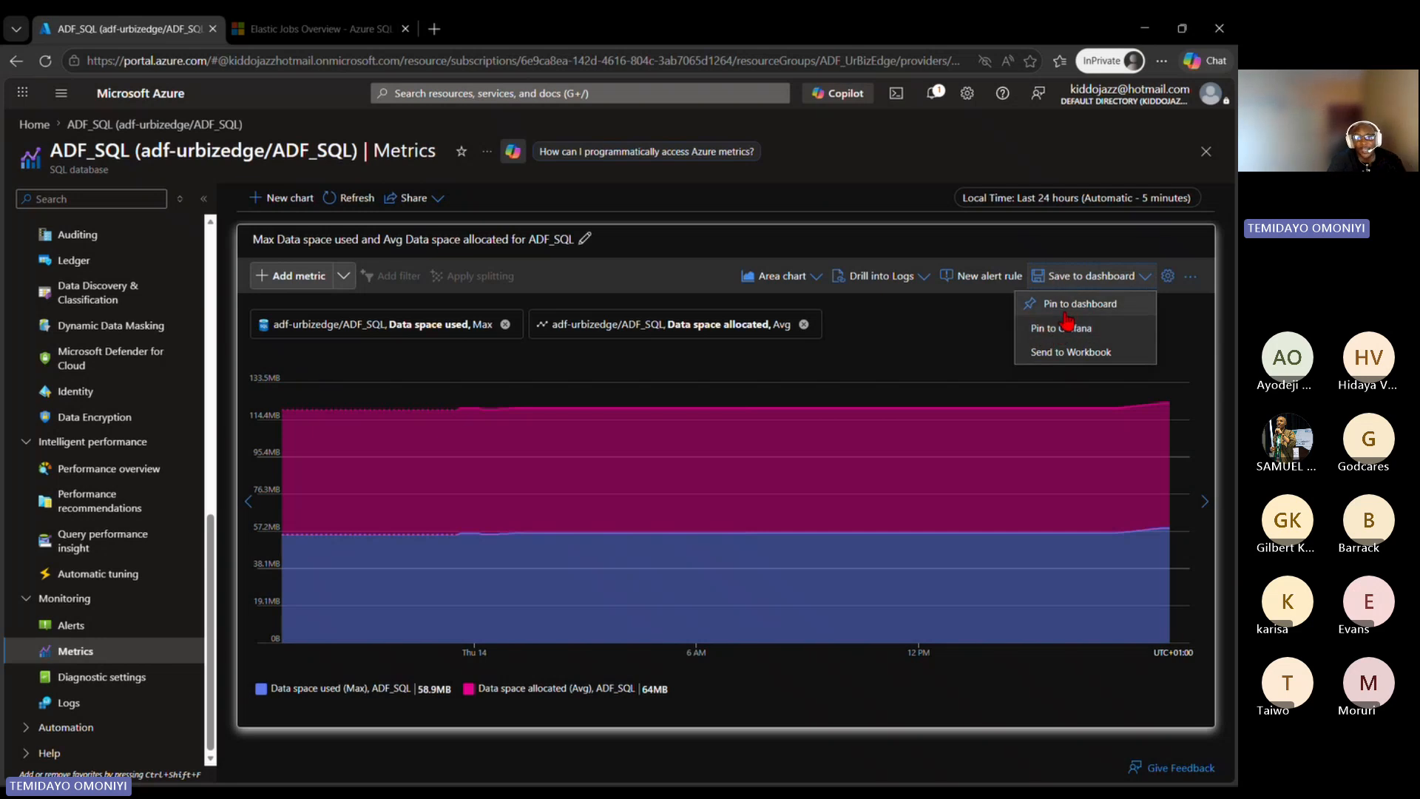
click(674, 238)
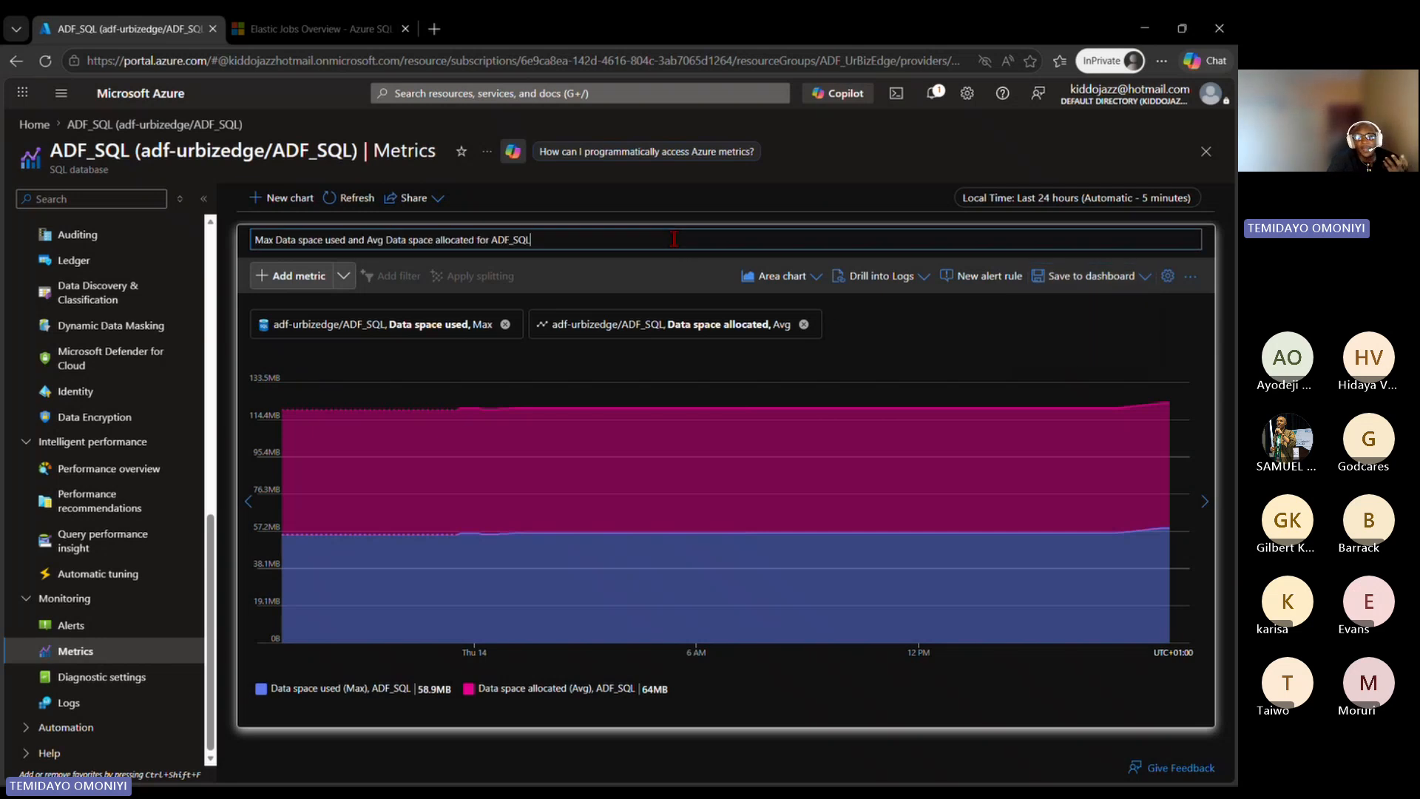
click(653, 277)
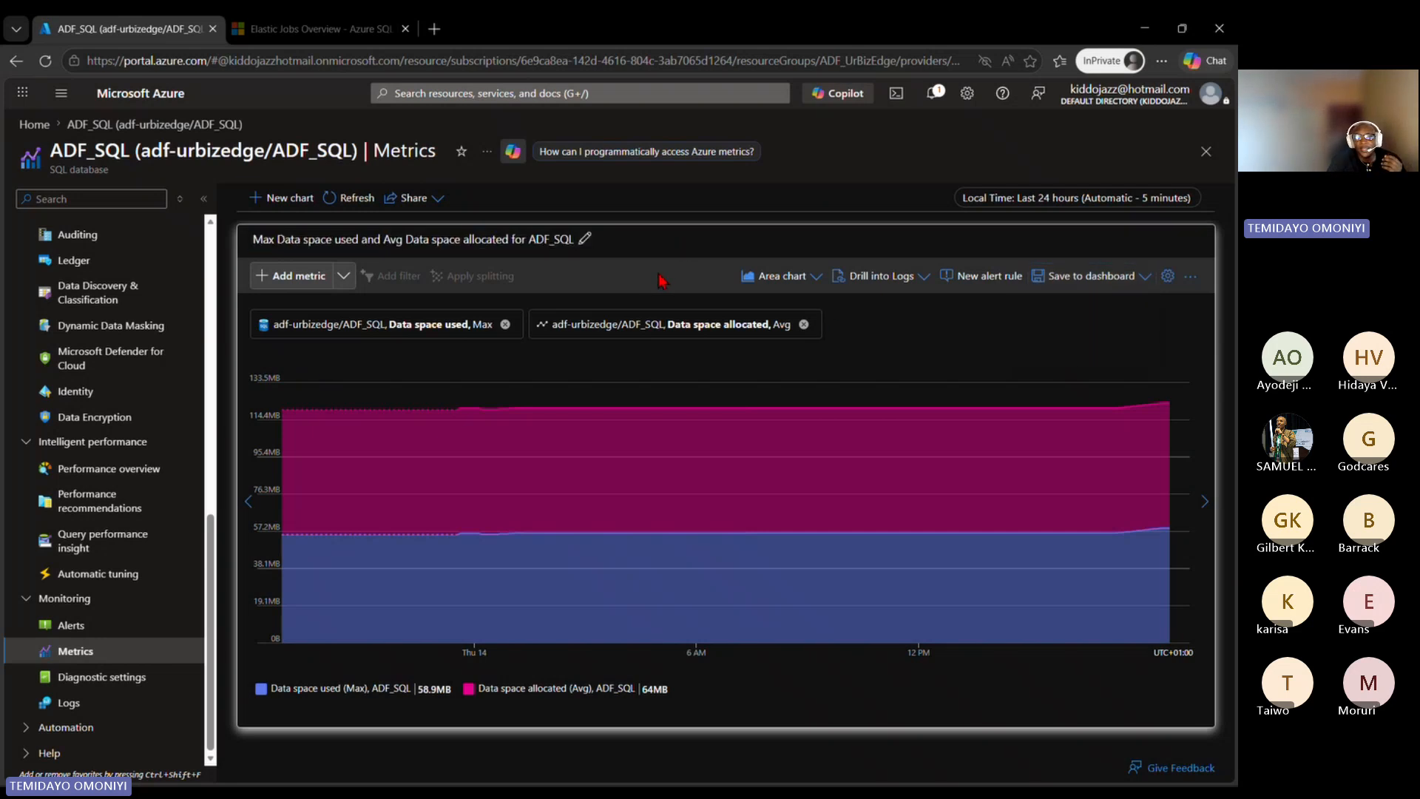
Step: Start a new alert rule from the chart and set the Data space allocated threshold in Condition 2 to 100 MiB
click(1002, 280)
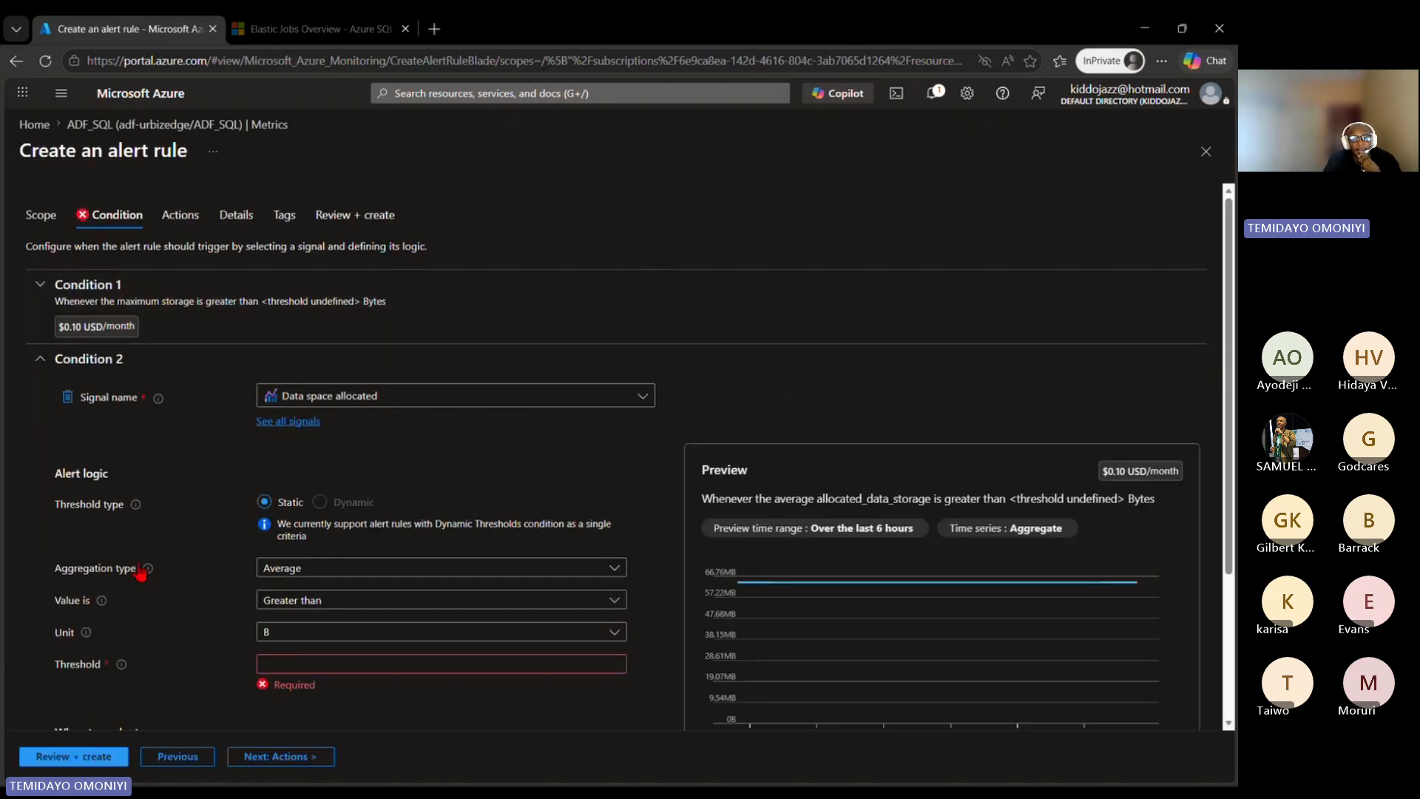
click(301, 640)
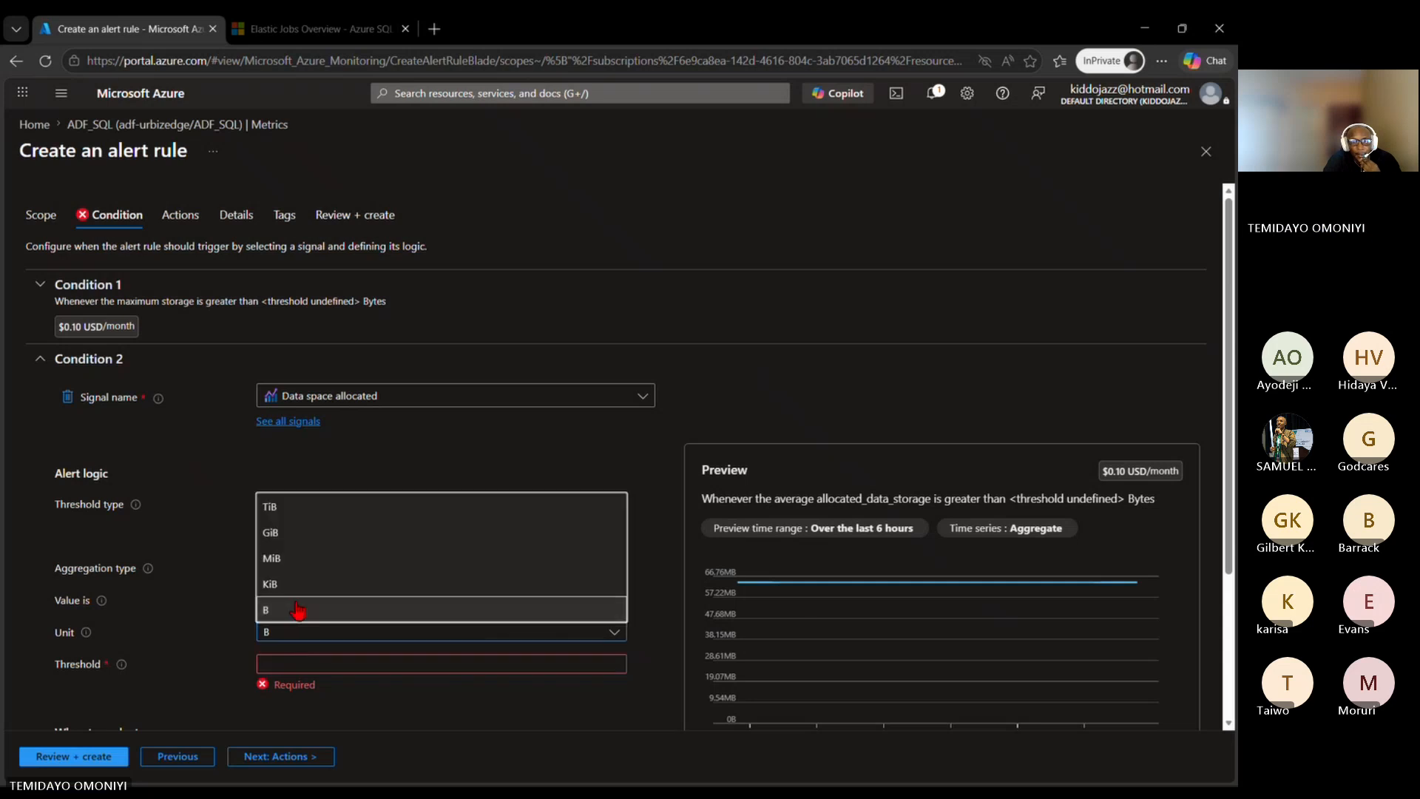
click(290, 562)
click(281, 667)
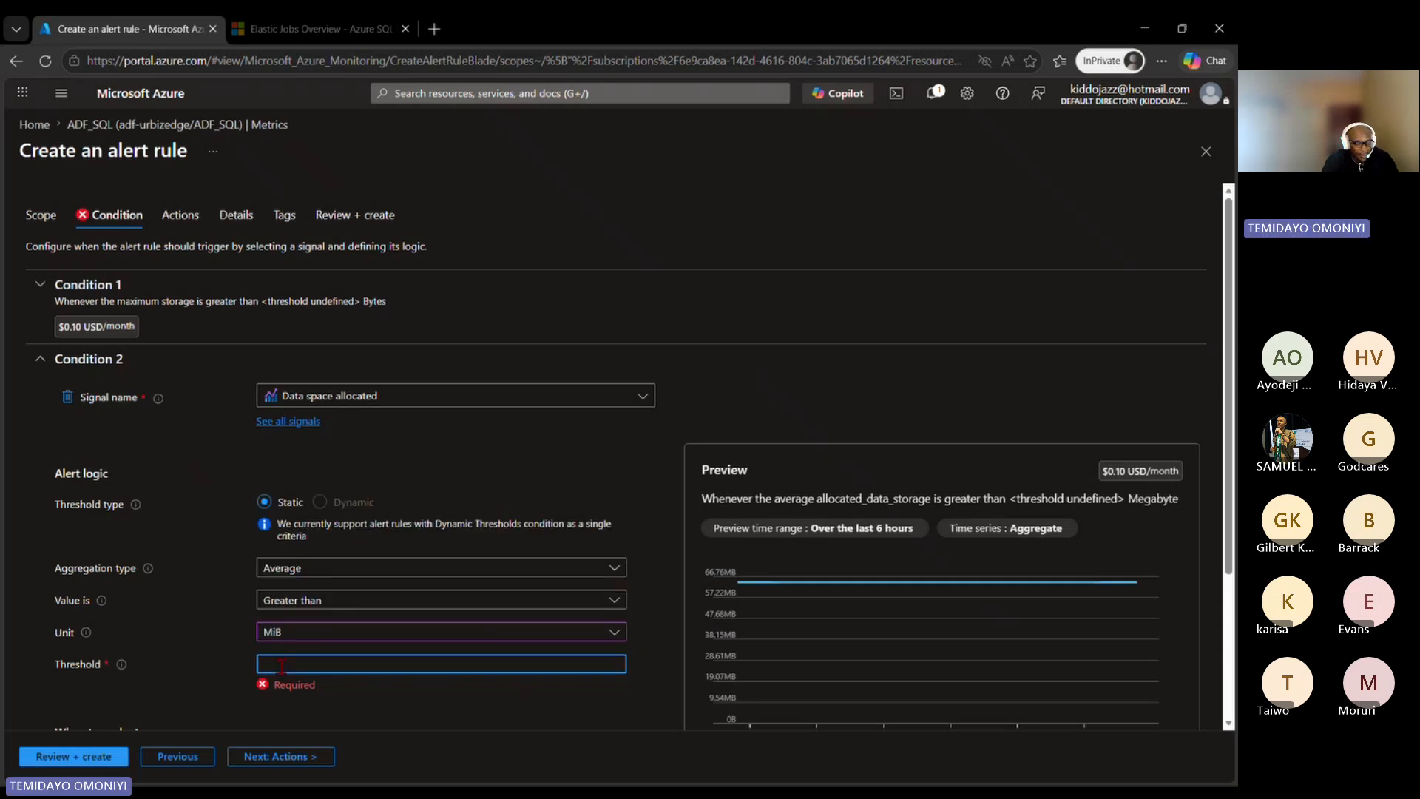
text(100)
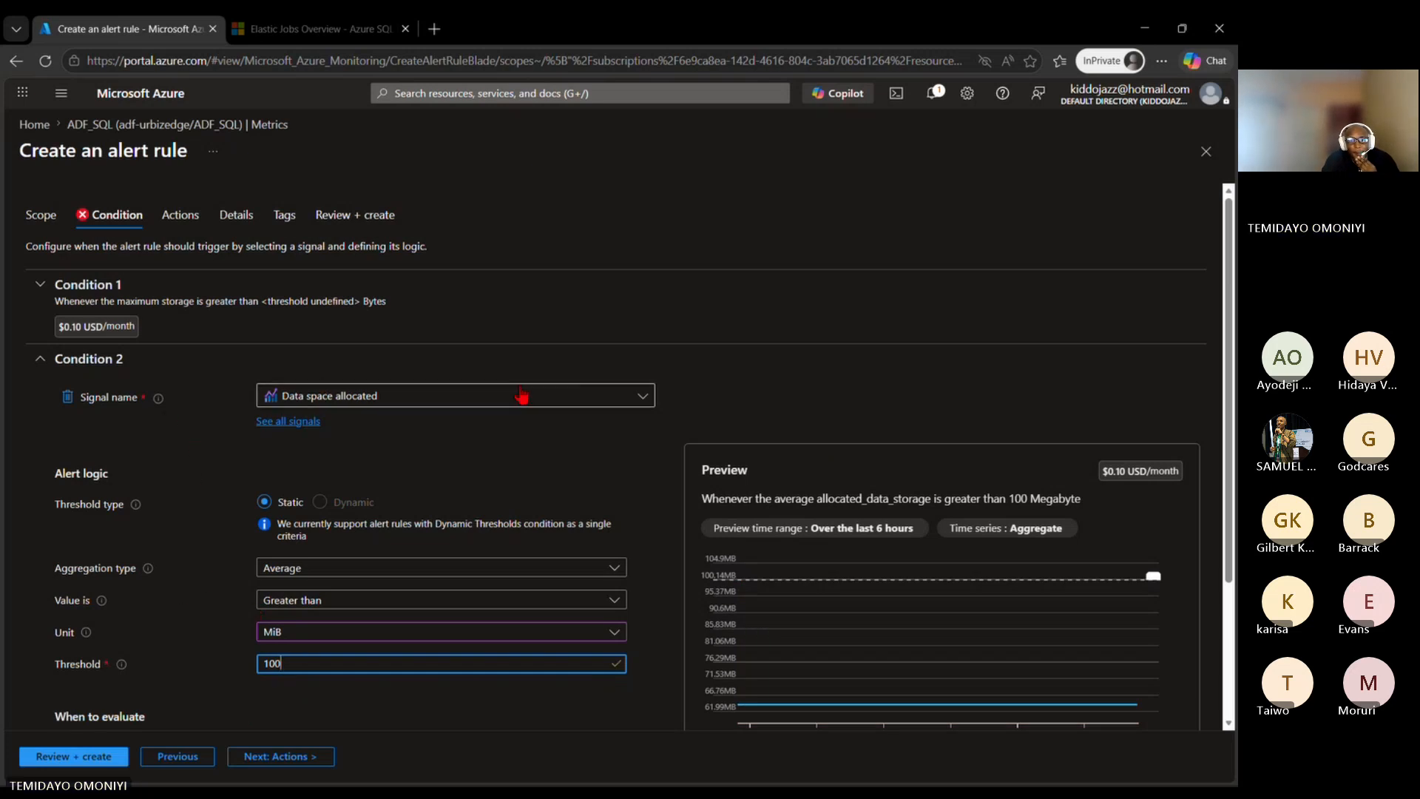
Step: Change the signal of Condition 2 to Data space used and set its threshold to 80 MiB
click(590, 403)
click(589, 403)
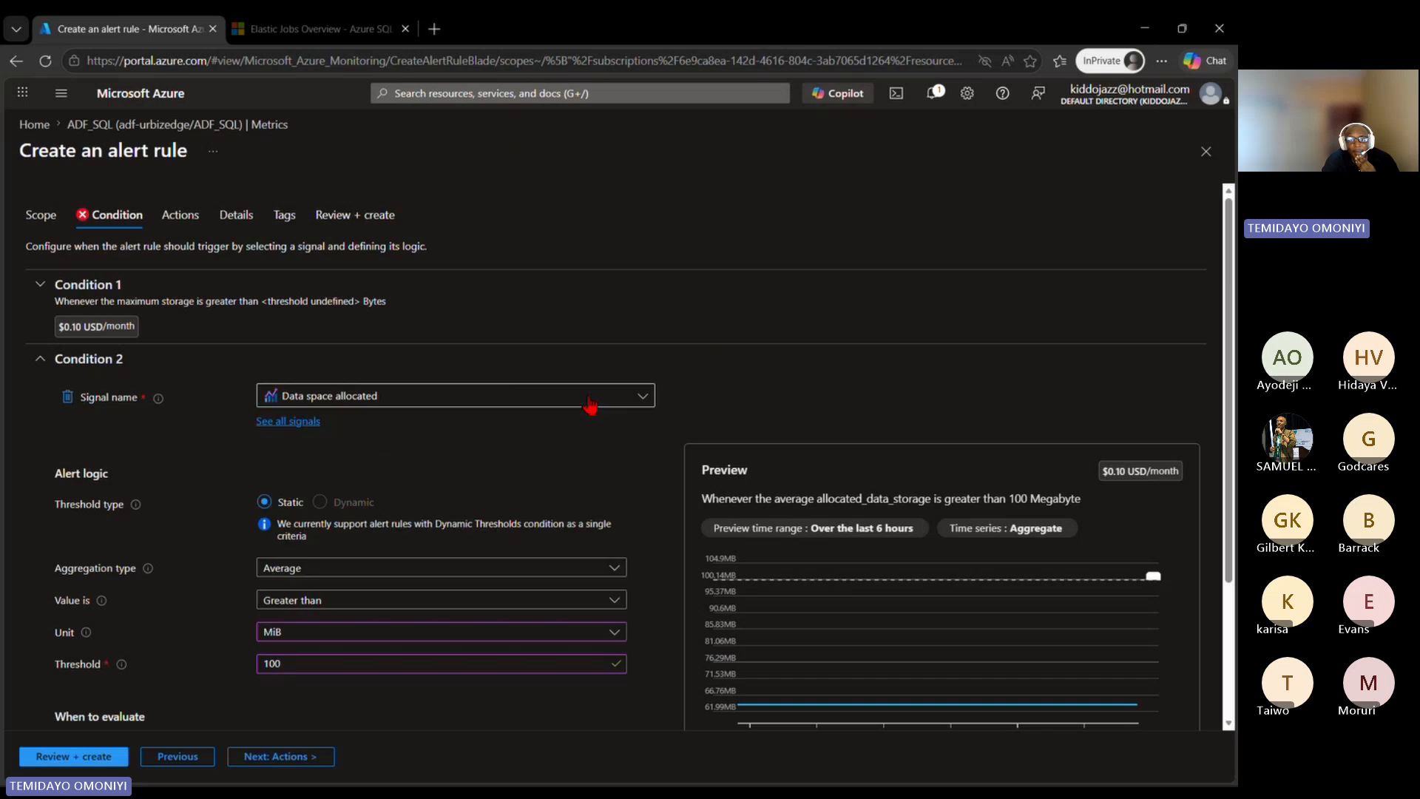
click(373, 403)
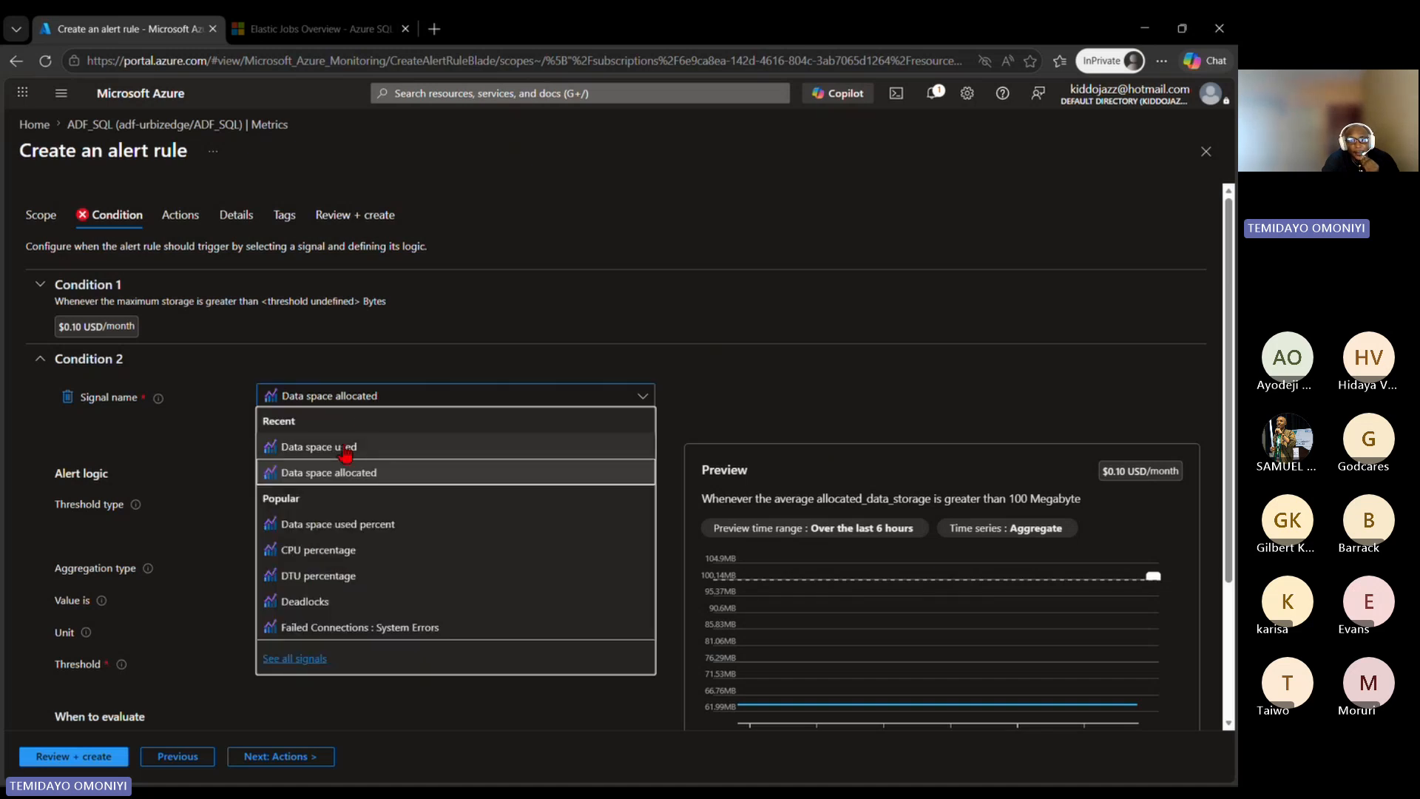
click(344, 447)
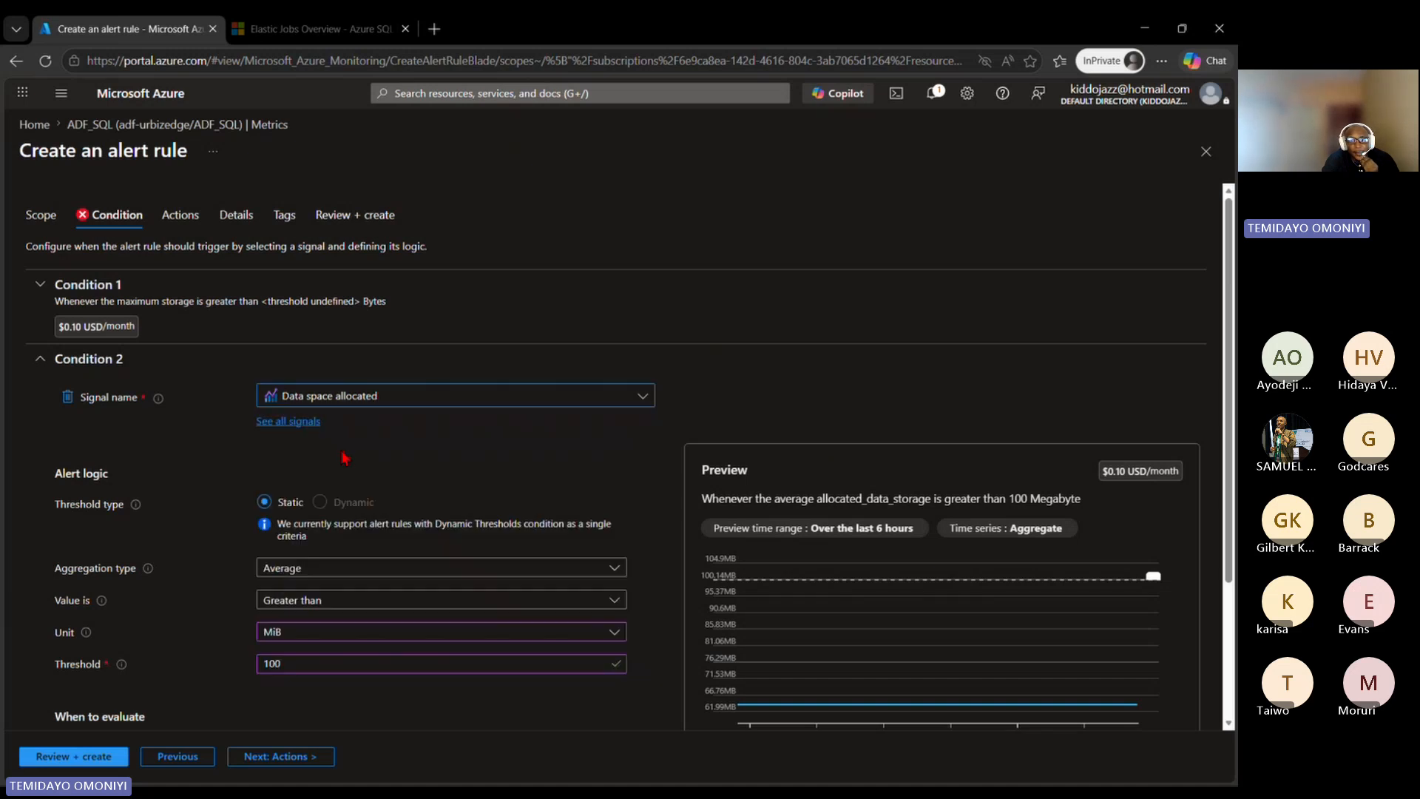
click(278, 634)
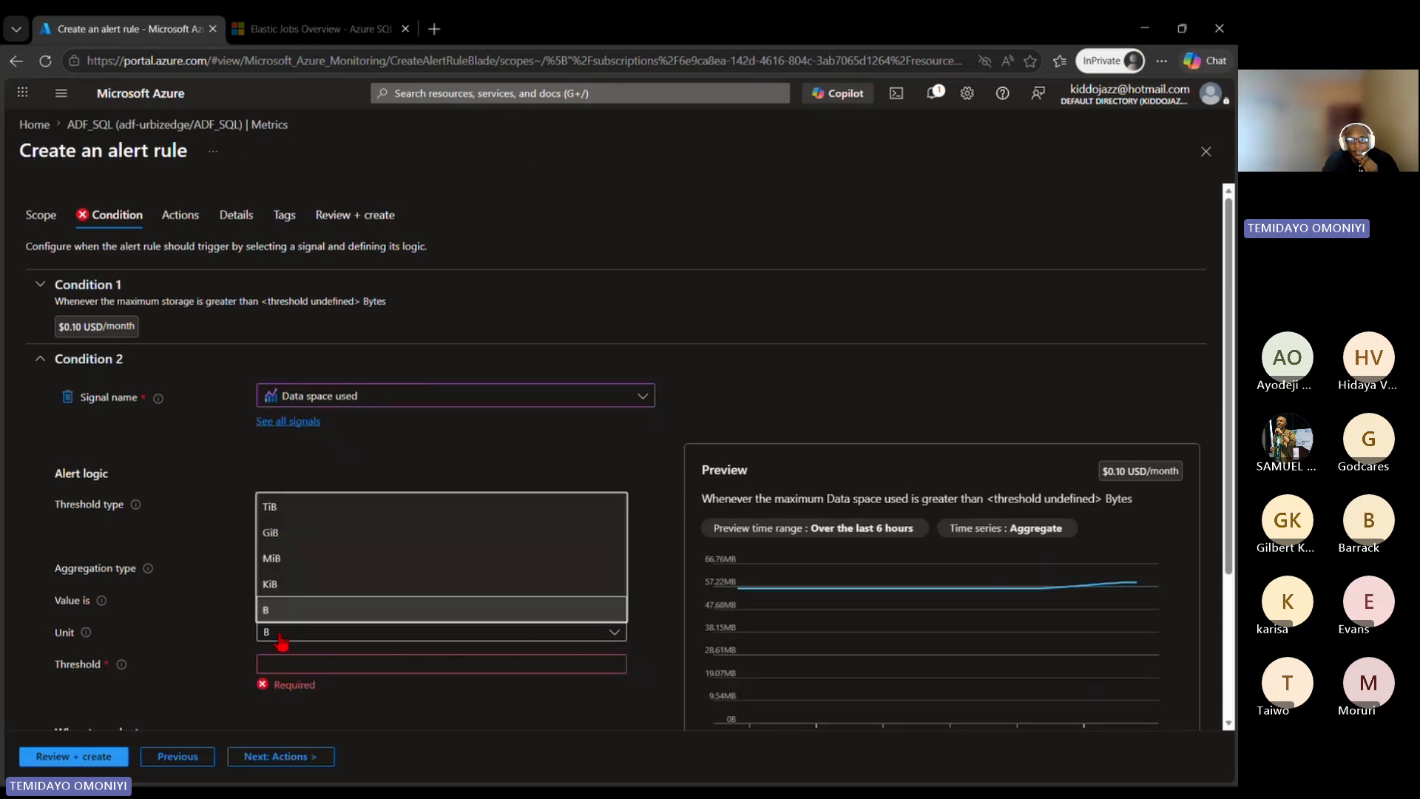
click(300, 565)
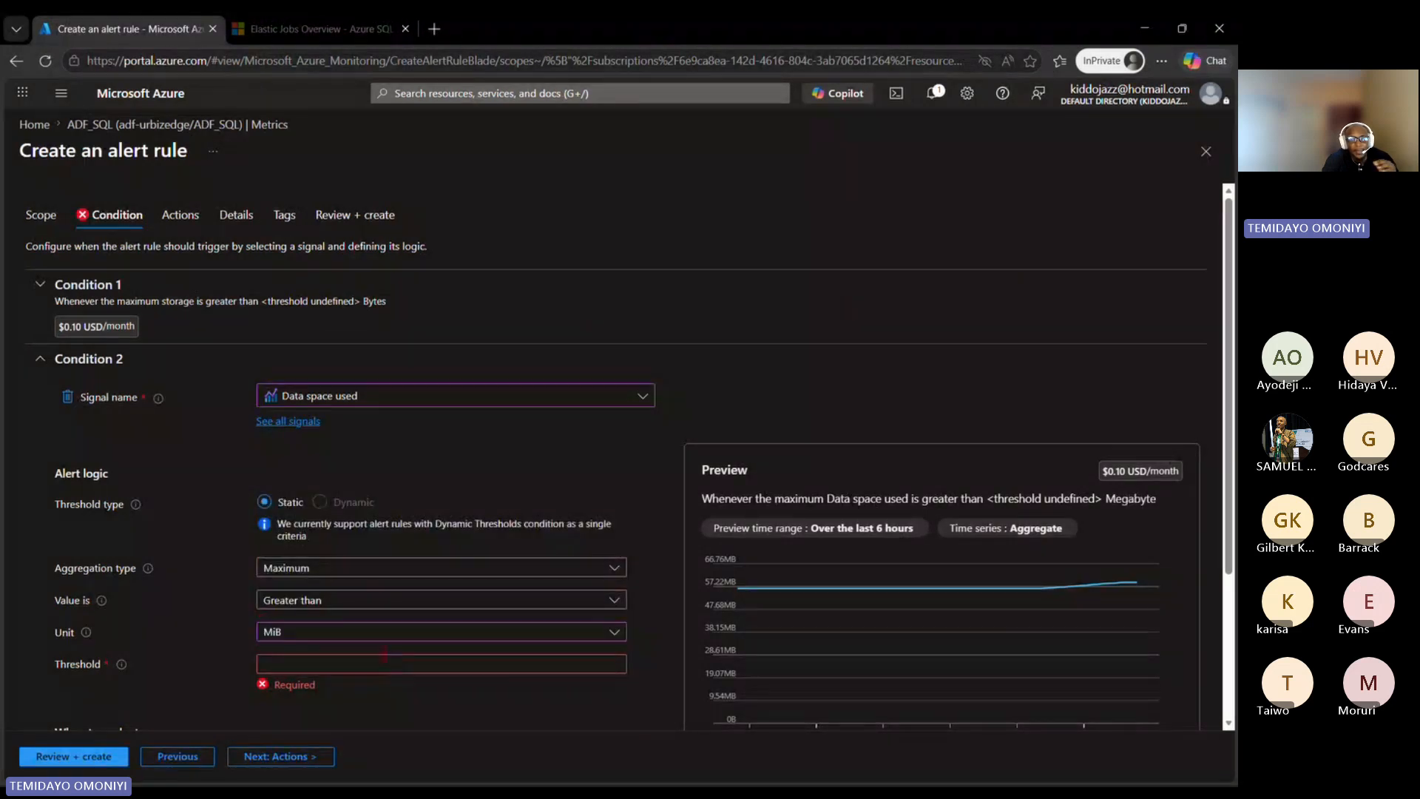
click(375, 660)
text(8)
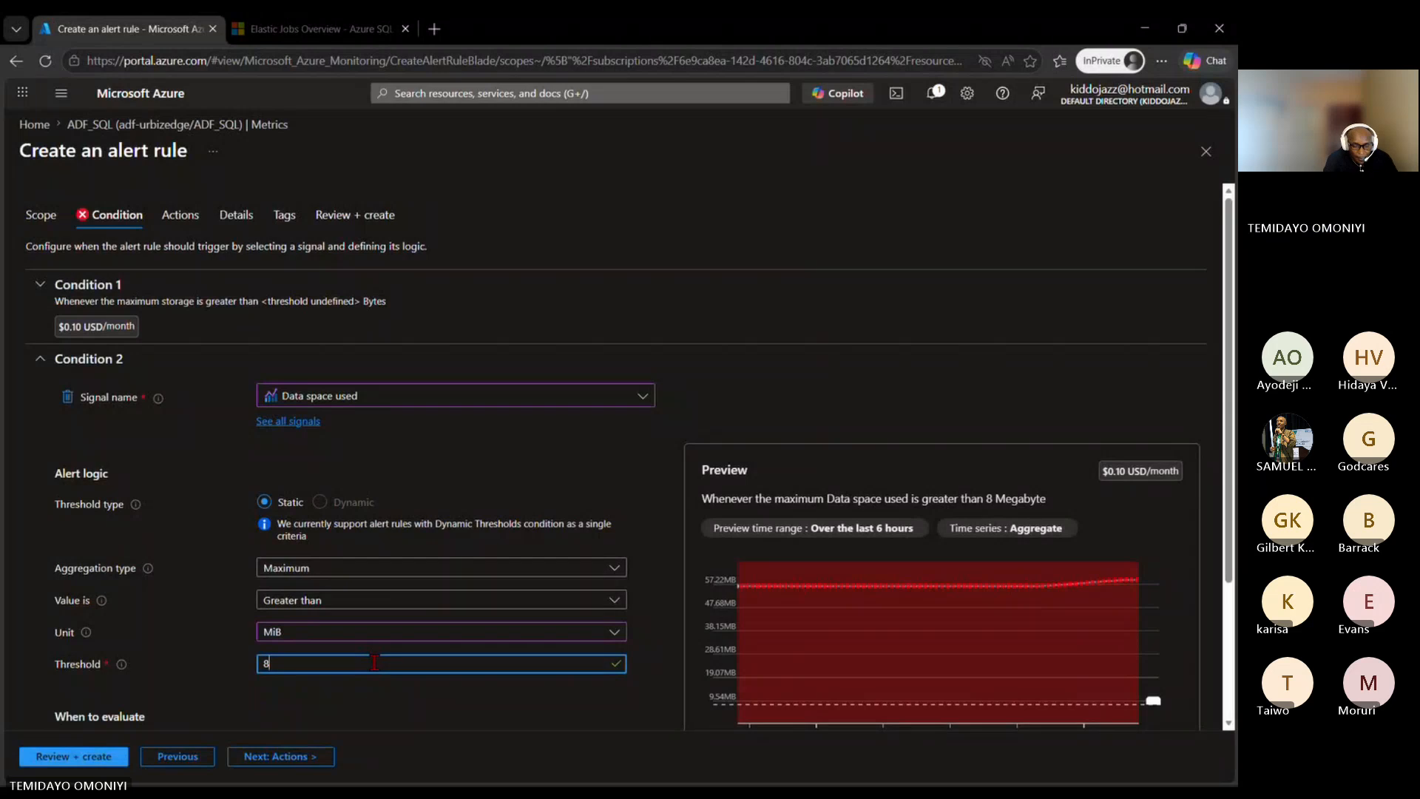
text(0)
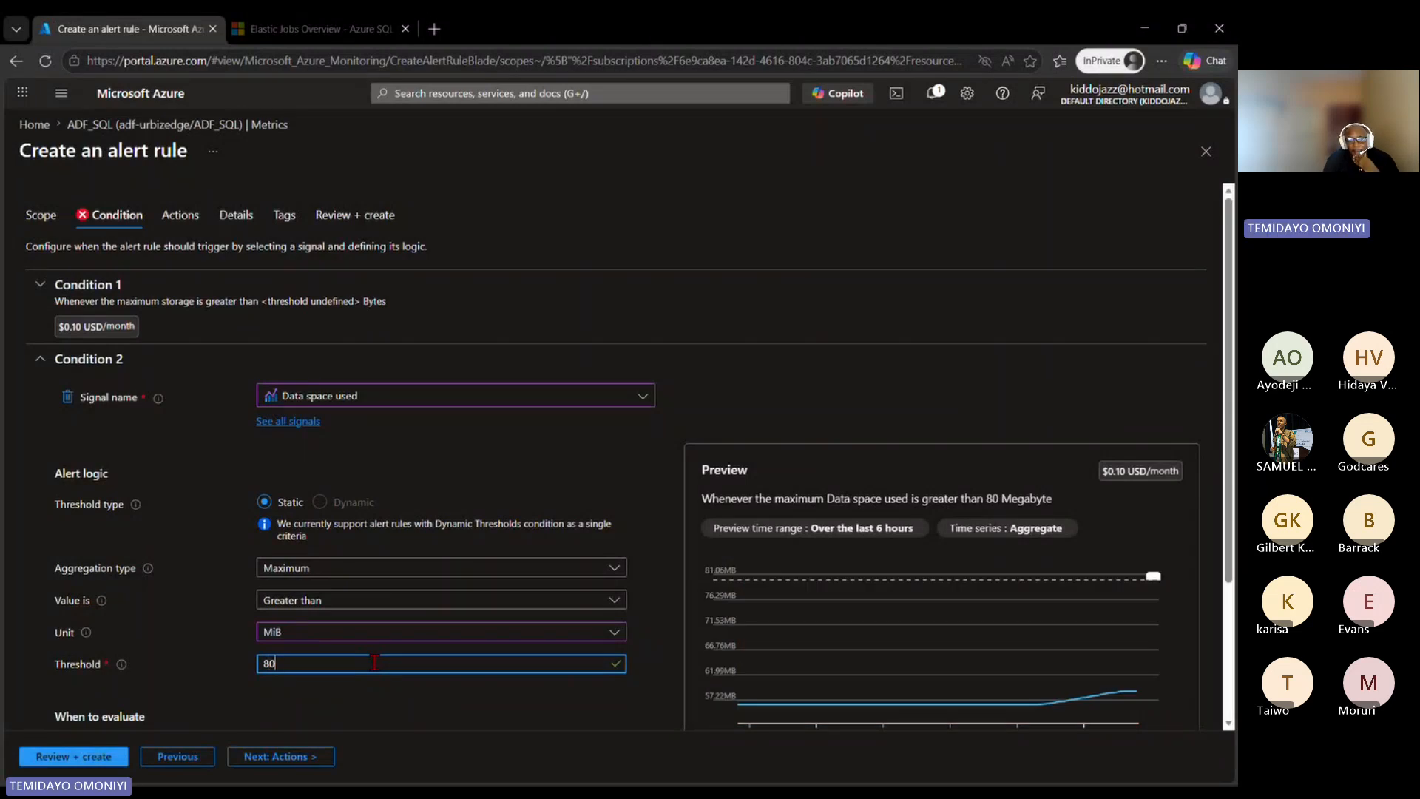
Step: Examine the threshold preview of Condition 2 and its check frequency and lookback period settings
scroll(875, 724, down, 1)
mouse_move(1142, 645)
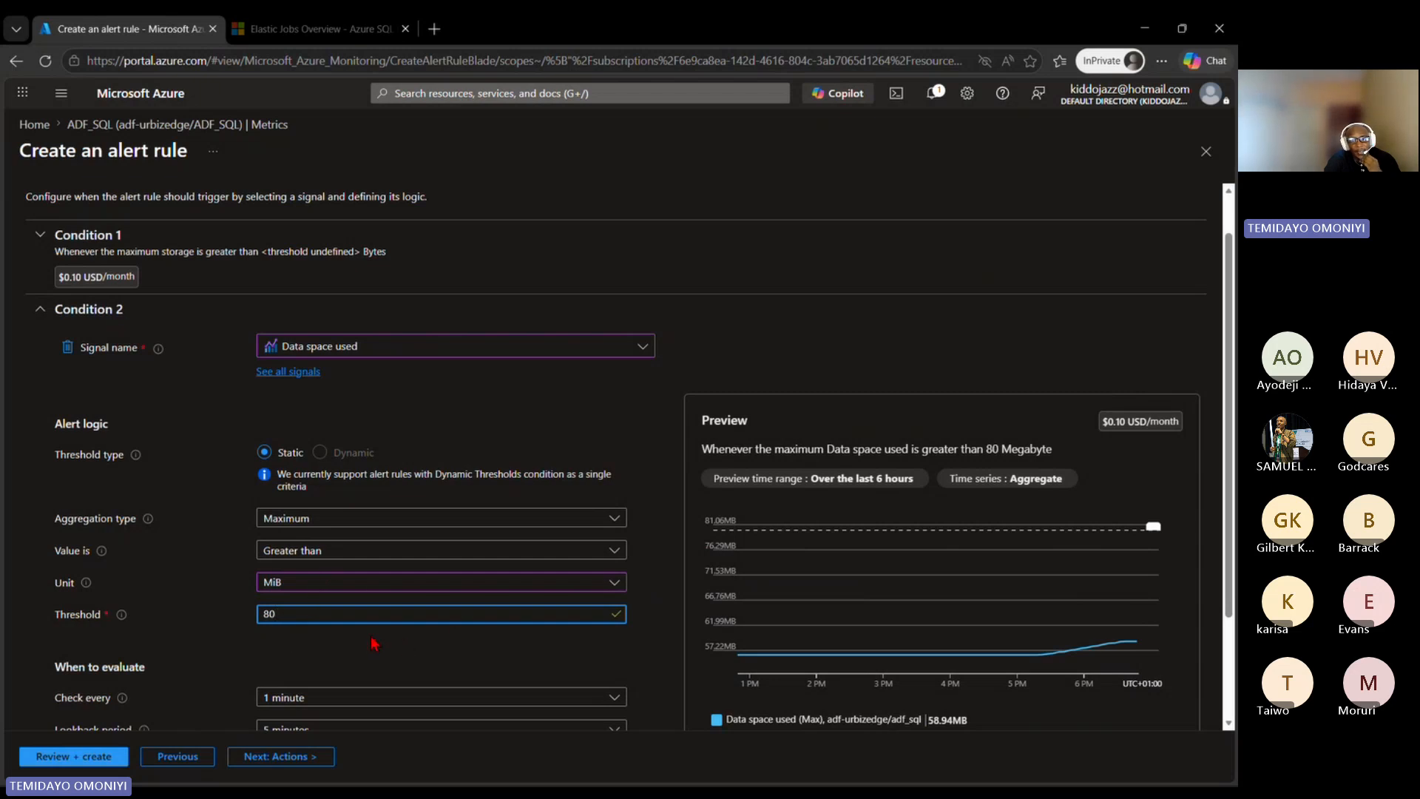
scroll(374, 643, down, 2)
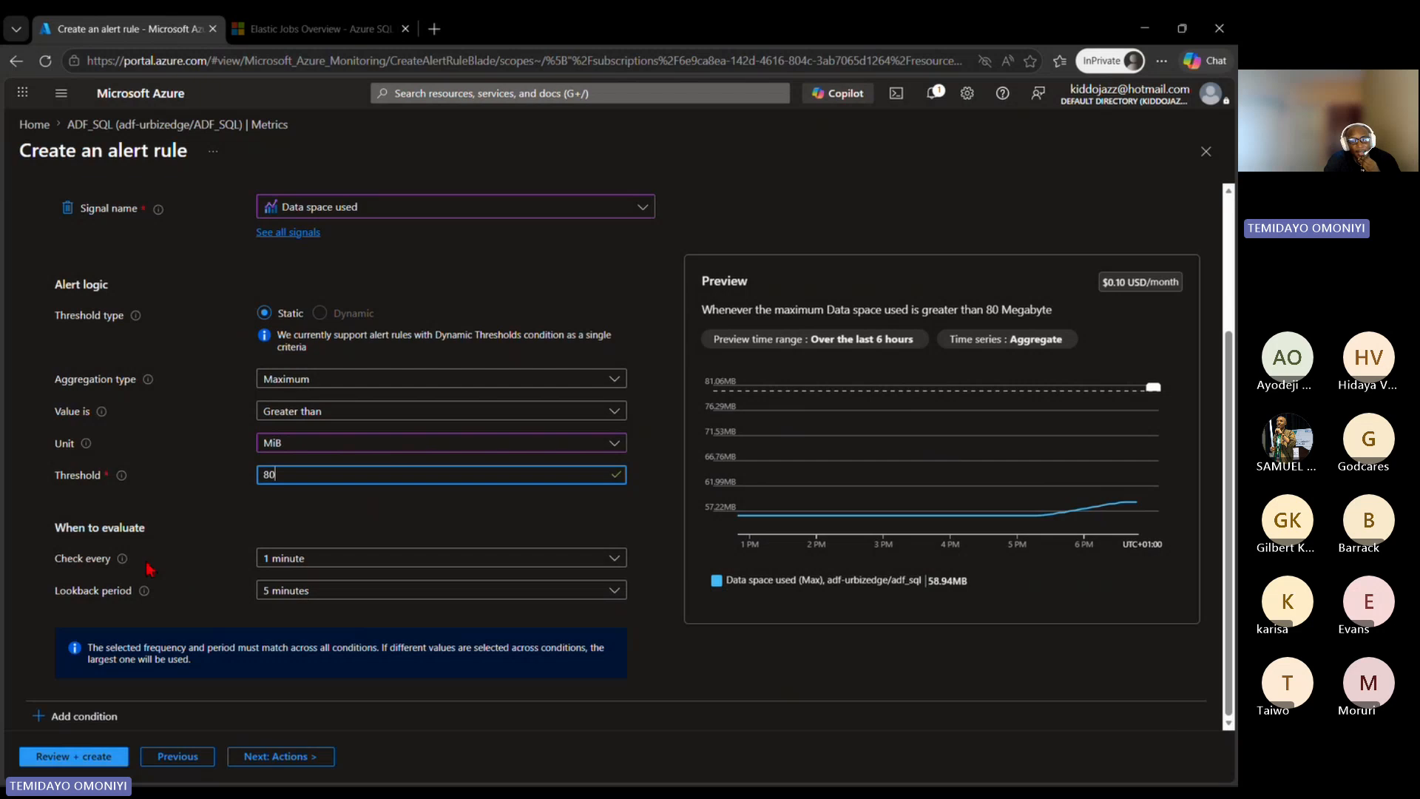
Step: Check the check-frequency options of Condition 2, look at the rule's quick actions page, and return to the conditions
click(333, 565)
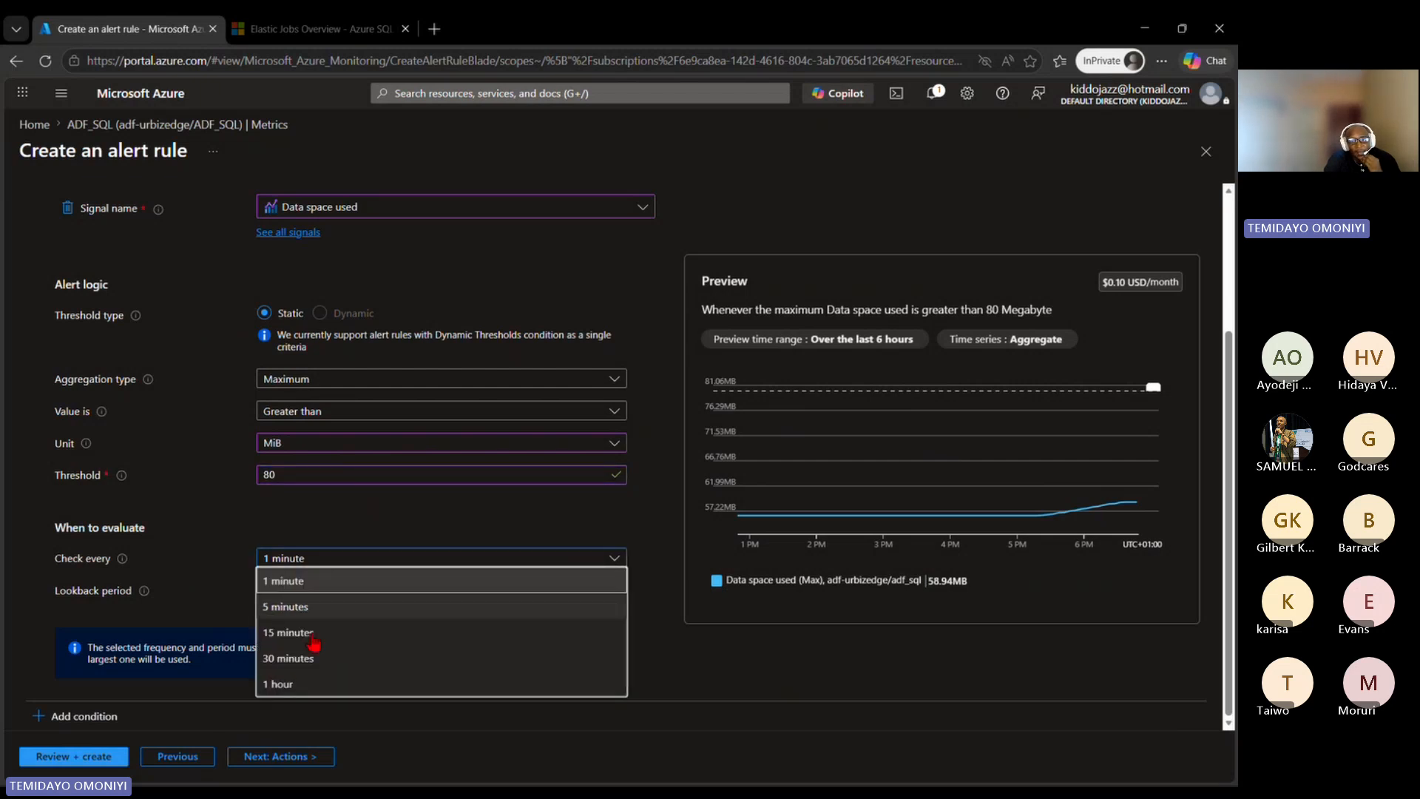
click(178, 612)
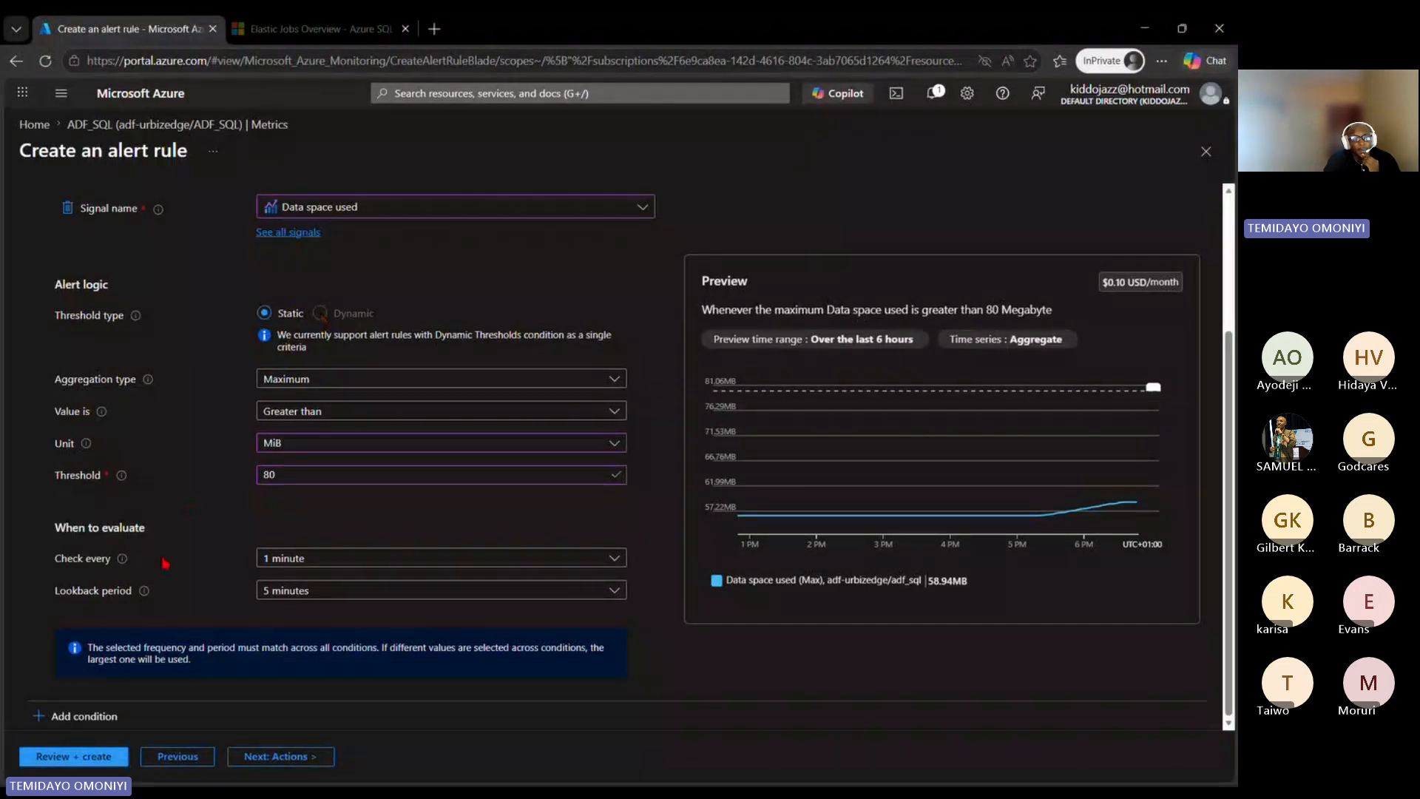
click(272, 756)
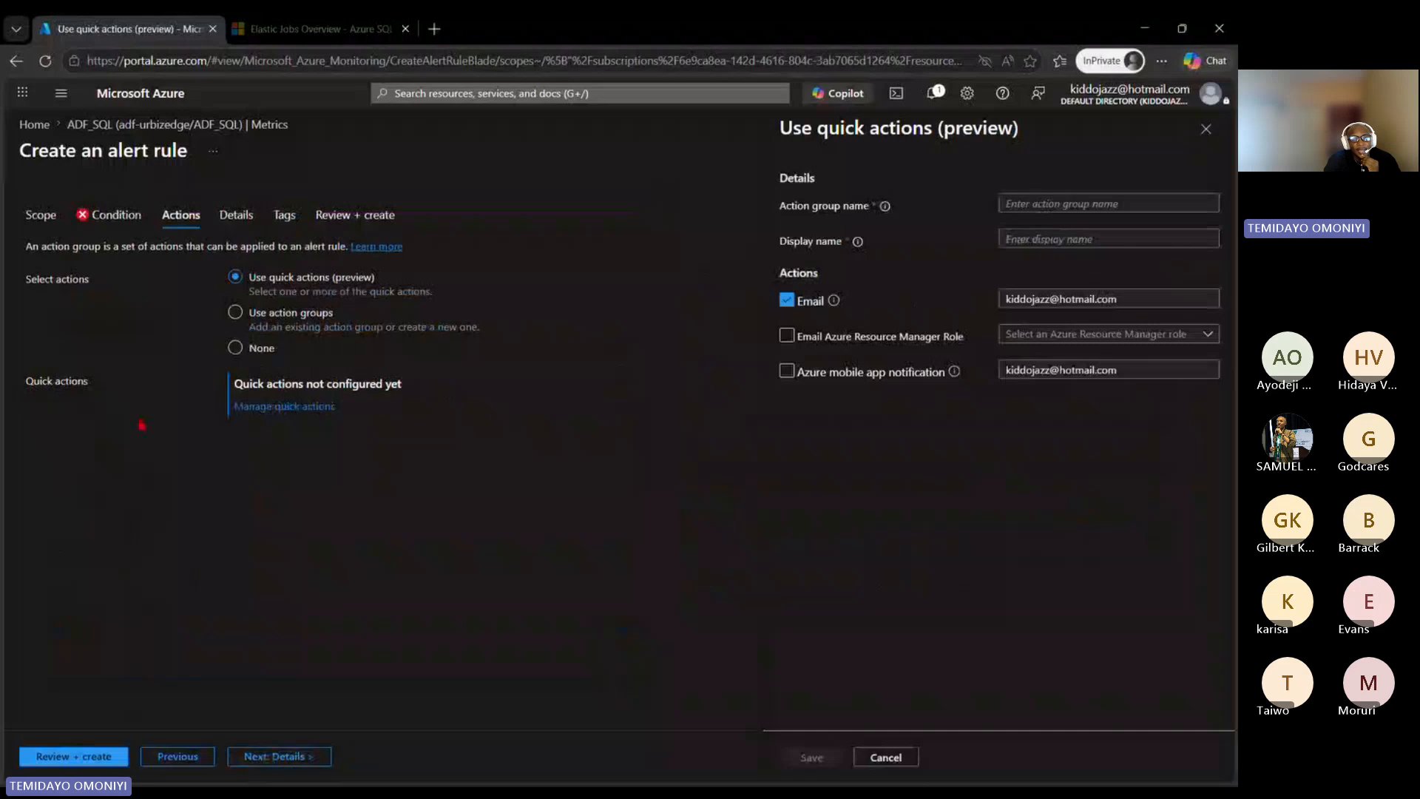
click(113, 215)
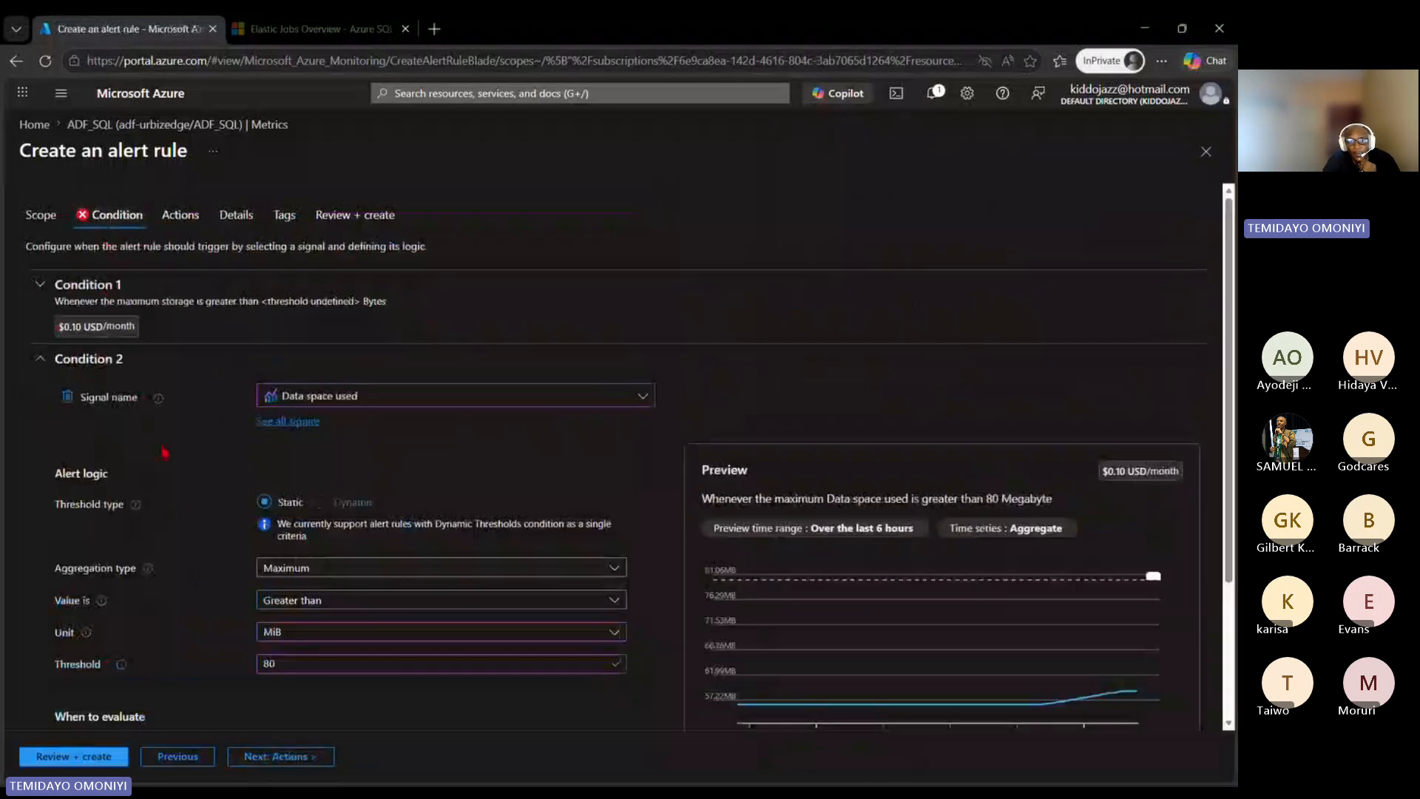
Step: Add an empty third condition to the alert rule below the Data space used condition
scroll(170, 422, down, 3)
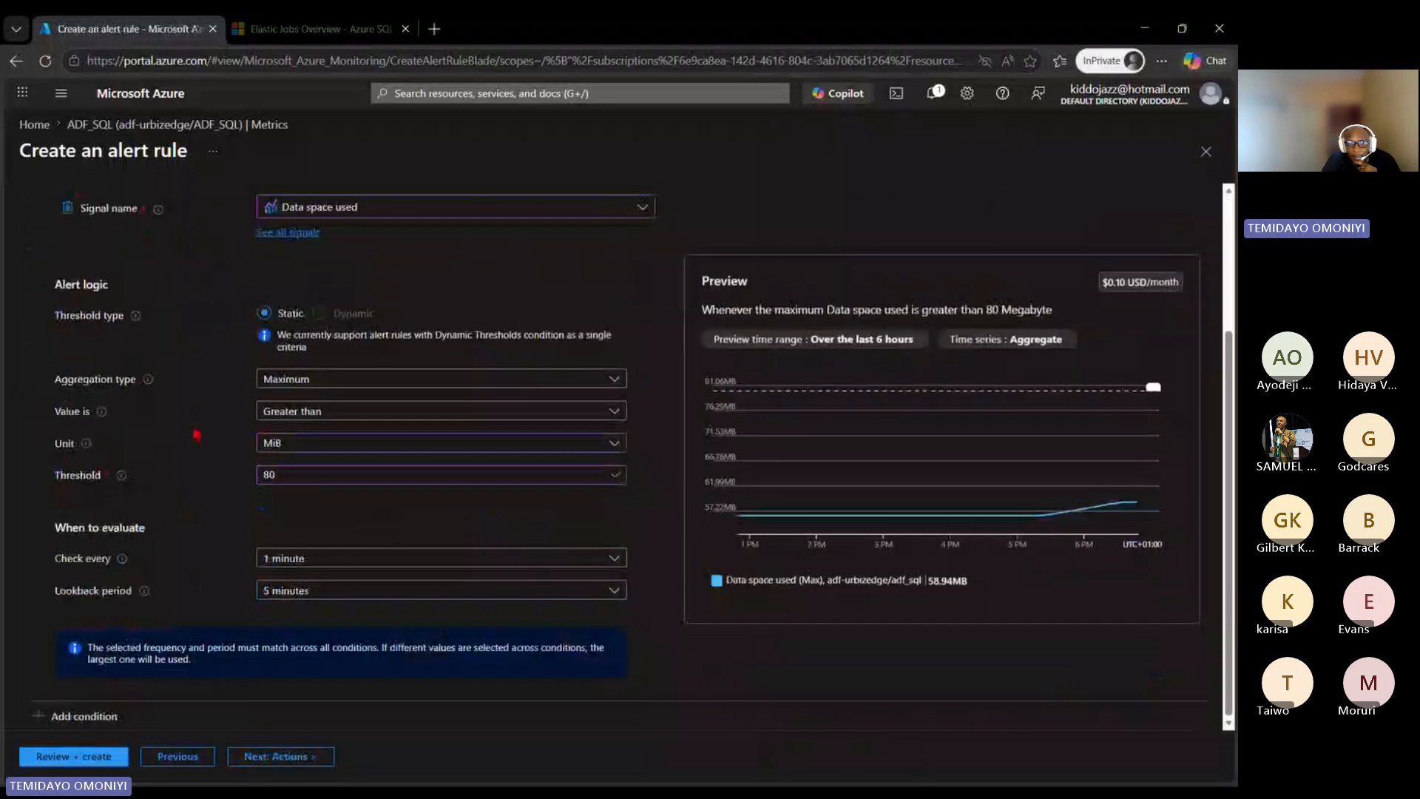
click(87, 716)
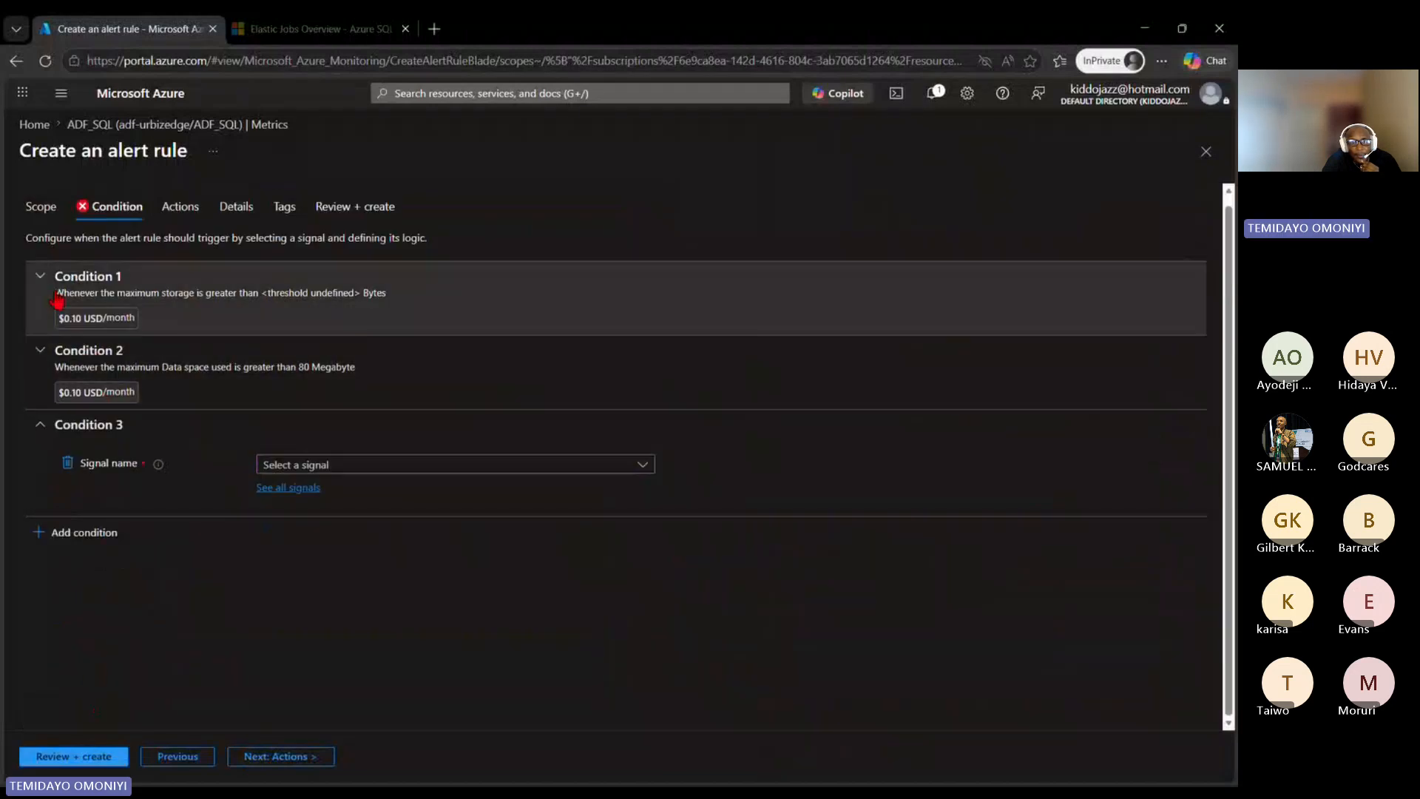
click(103, 296)
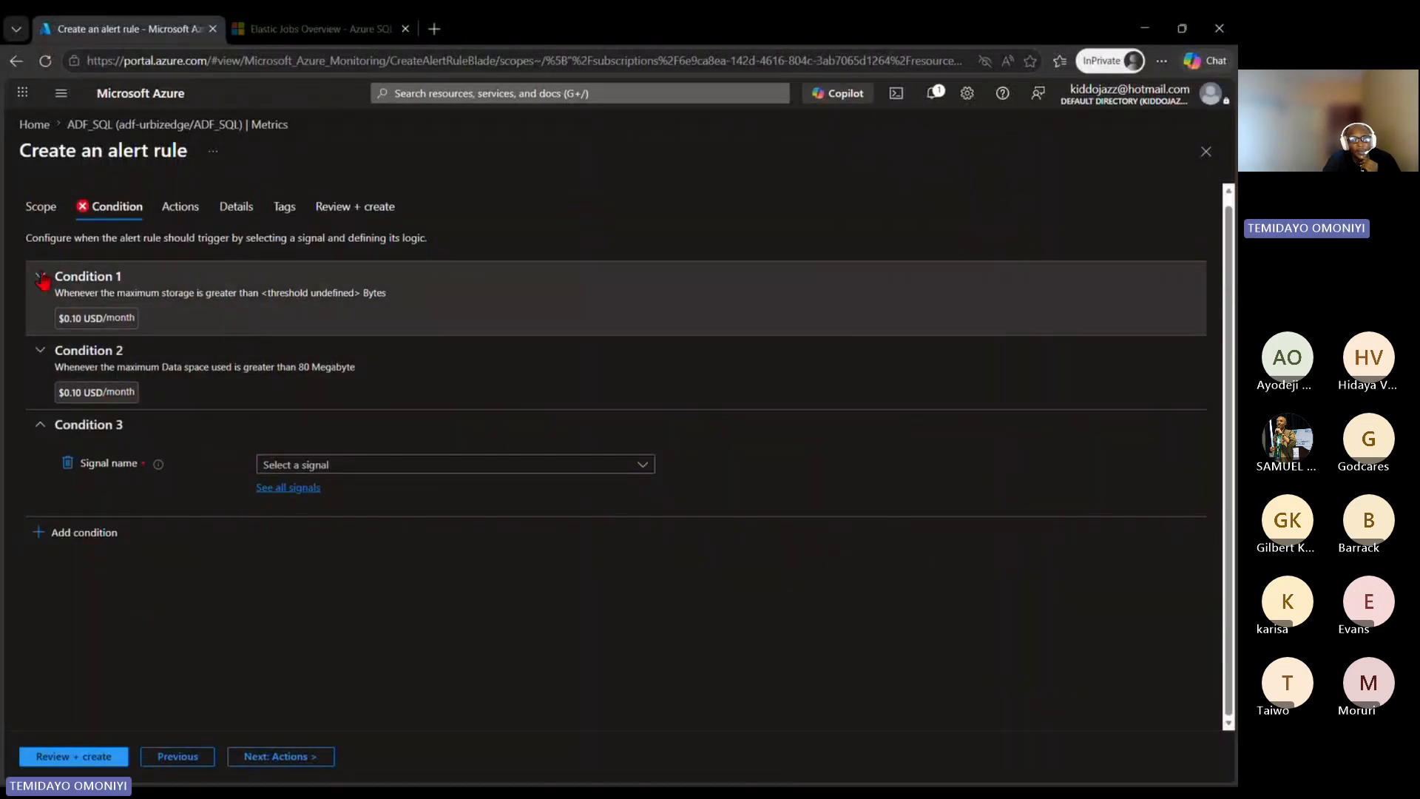
Step: Examine the alert rule's quick actions, focusing on the recipient address for e-mail notifications
click(174, 208)
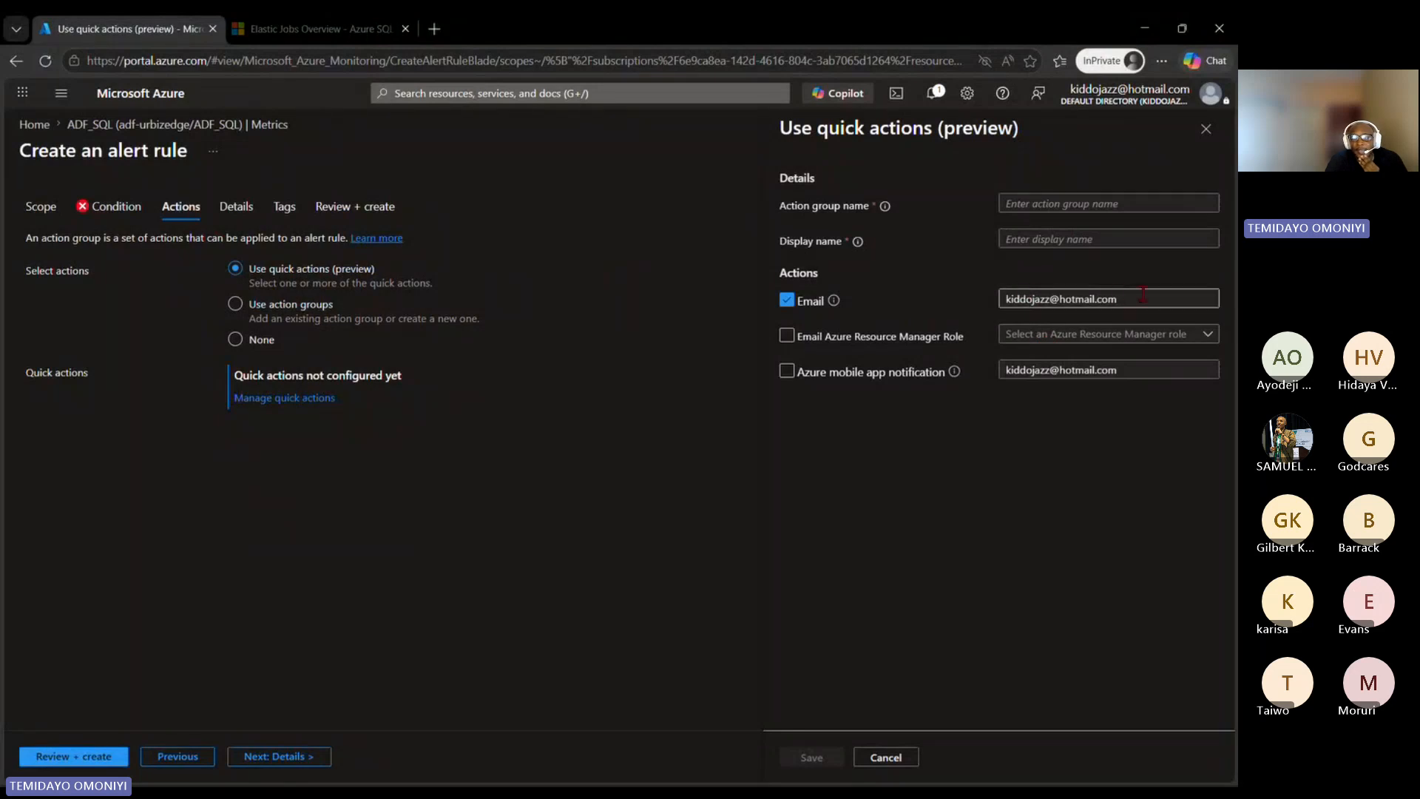
drag(1144, 302, 942, 311)
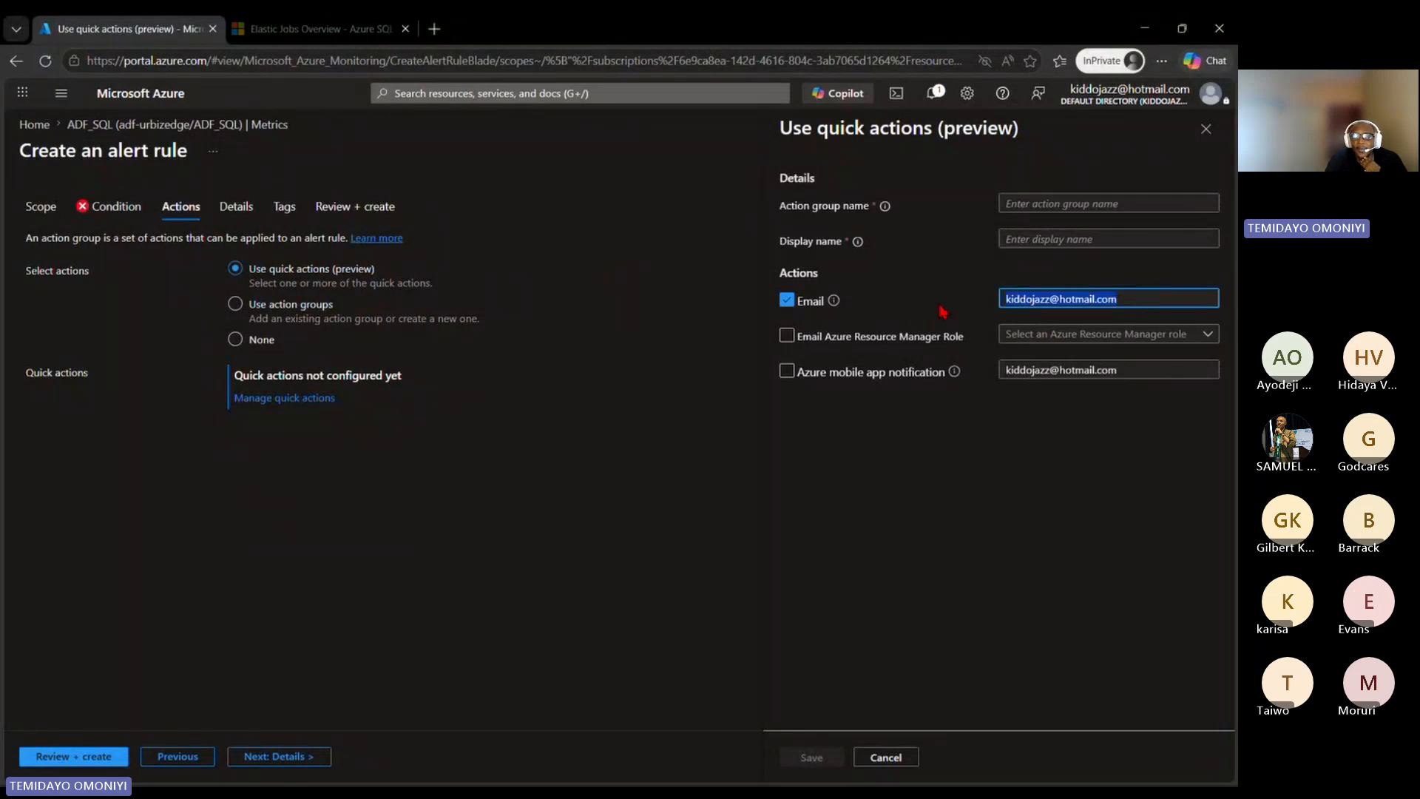
click(1167, 301)
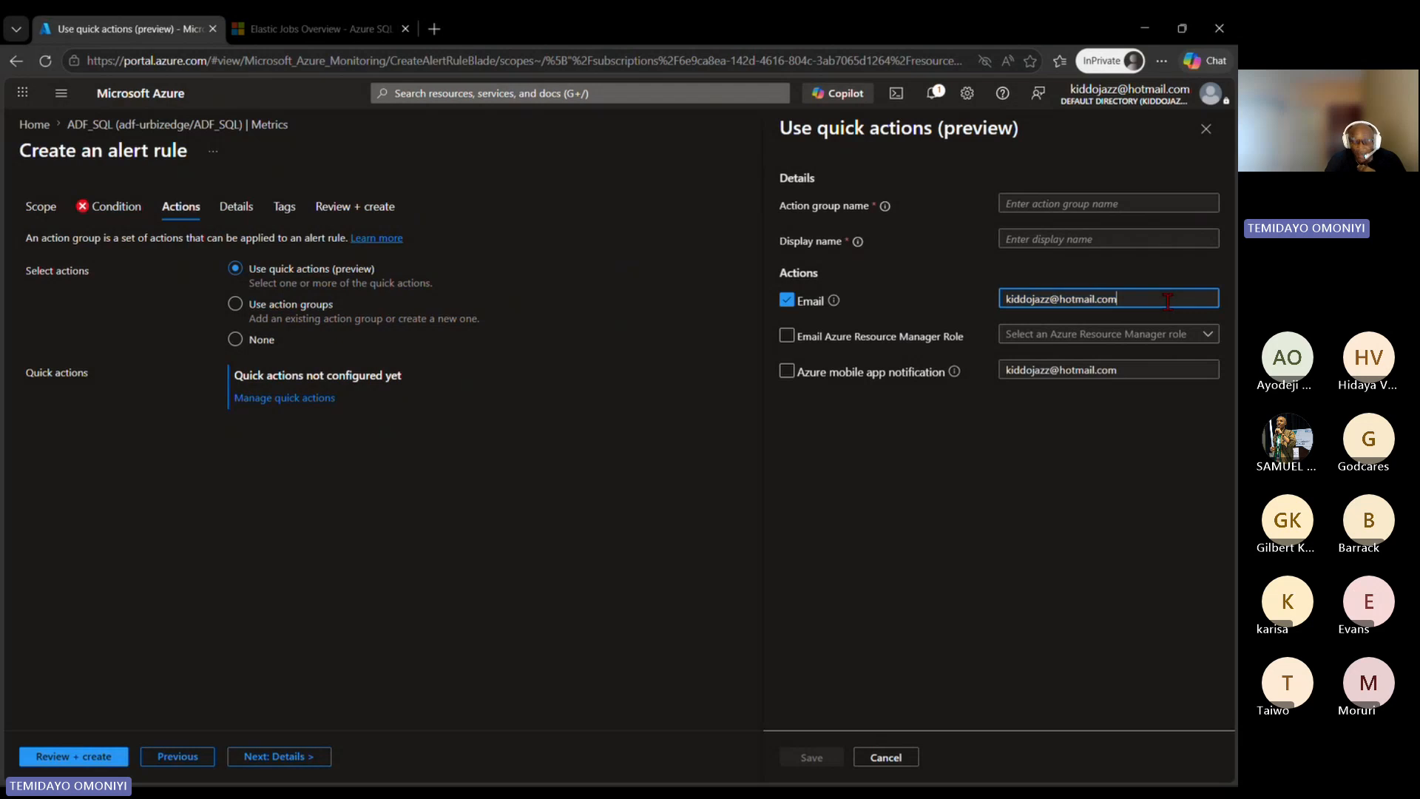
text(;)
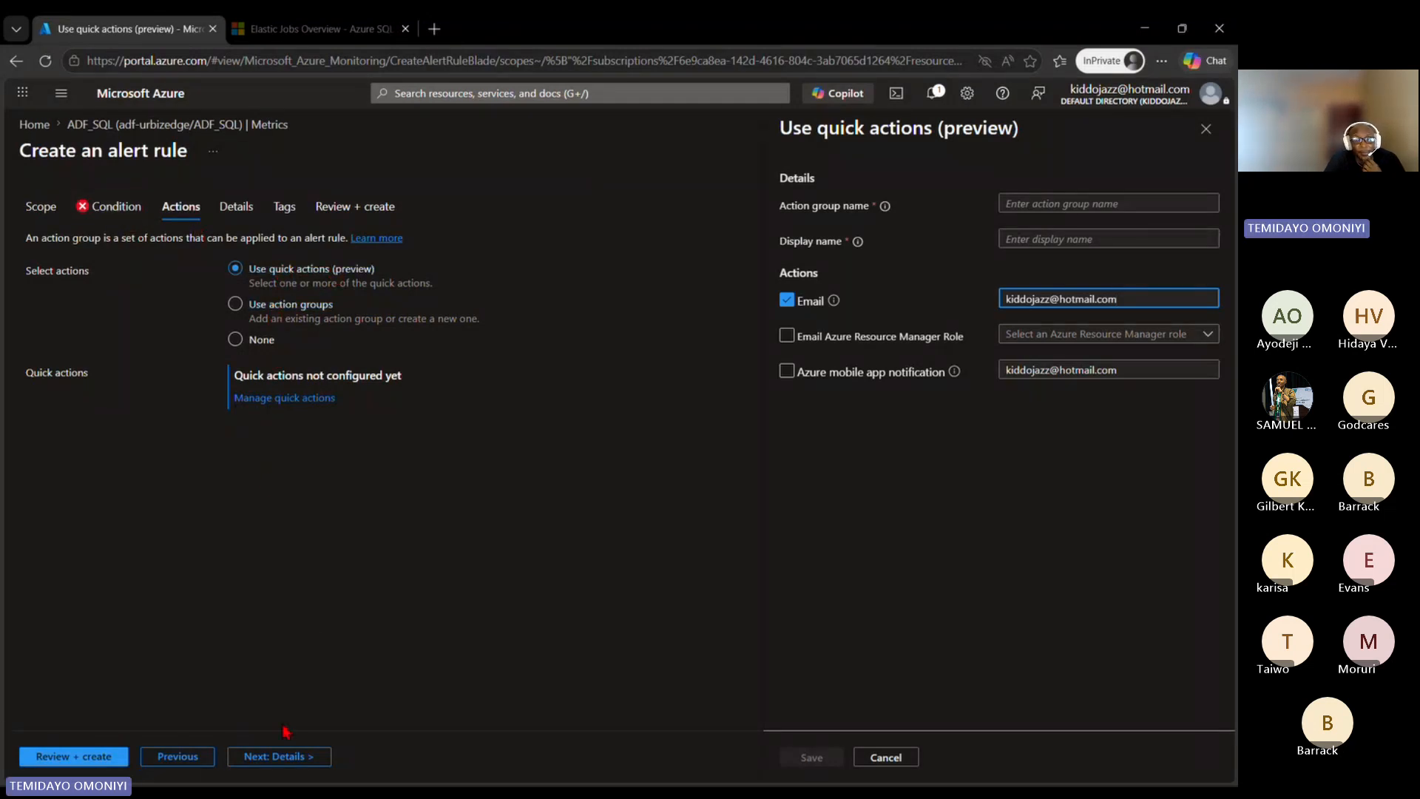
Step: Check which severity levels the alert rule's details offer, keeping the selected severity
click(279, 755)
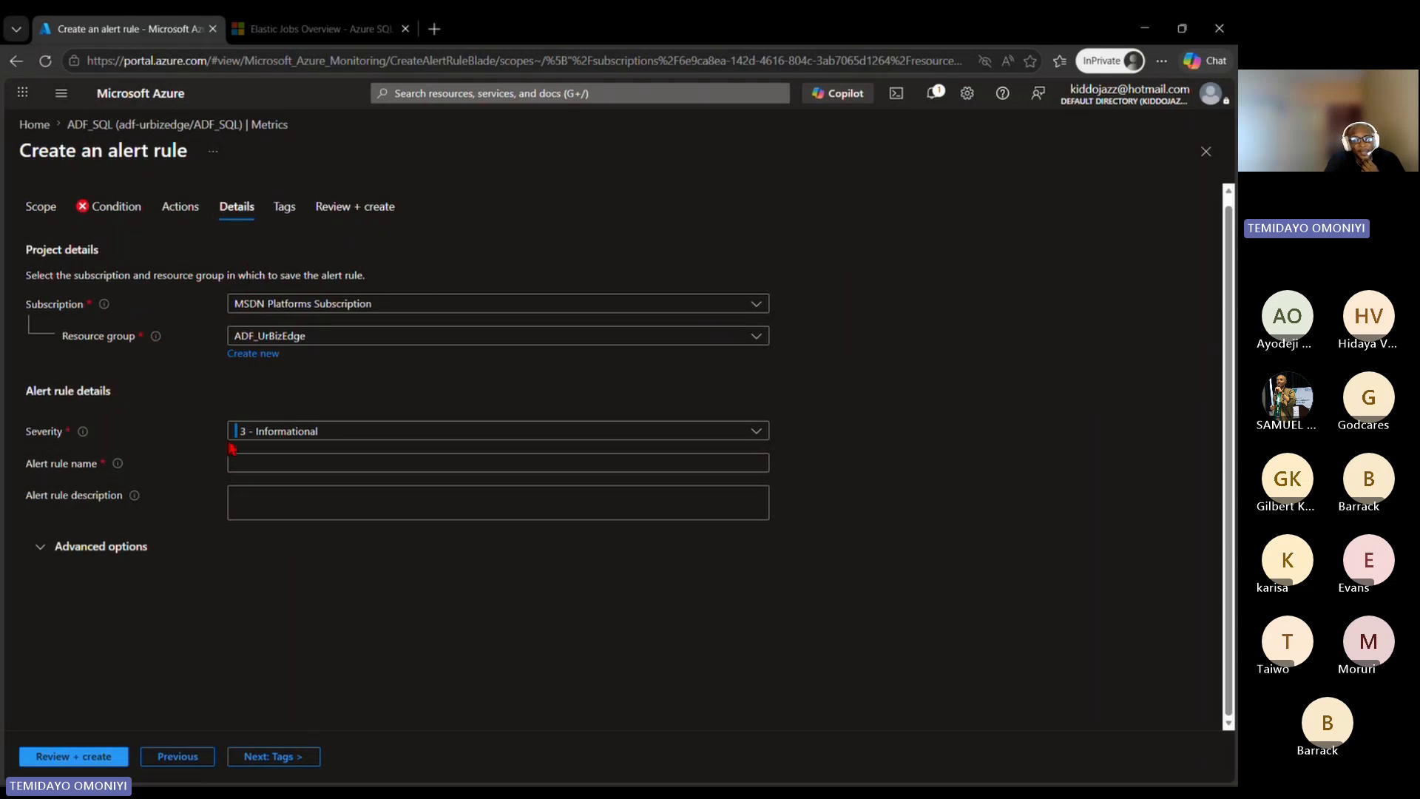
click(301, 437)
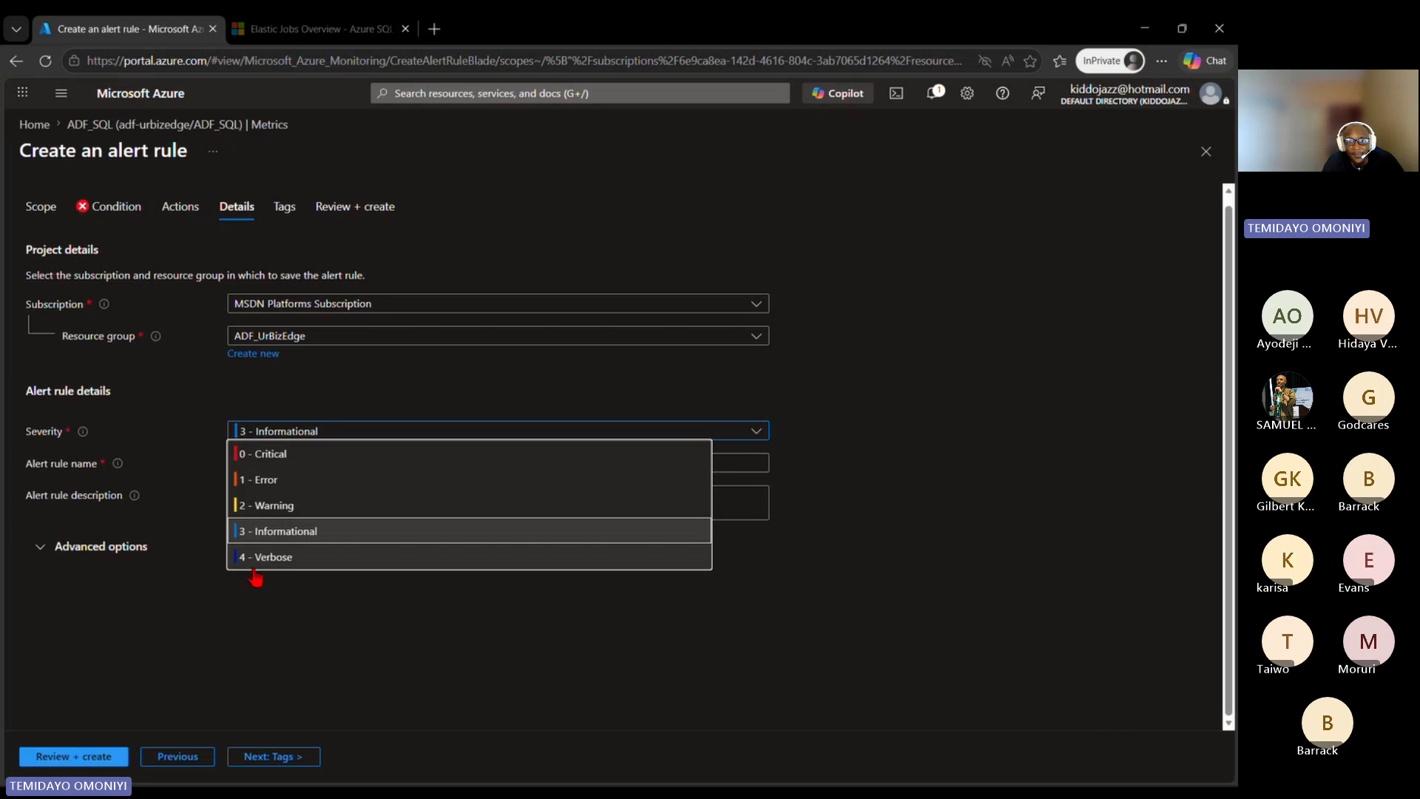
click(178, 640)
Step: Review the alert rule's tags, summary, scope and conditions, and return to the ADF_SQL metrics chart without creating the rule
click(286, 208)
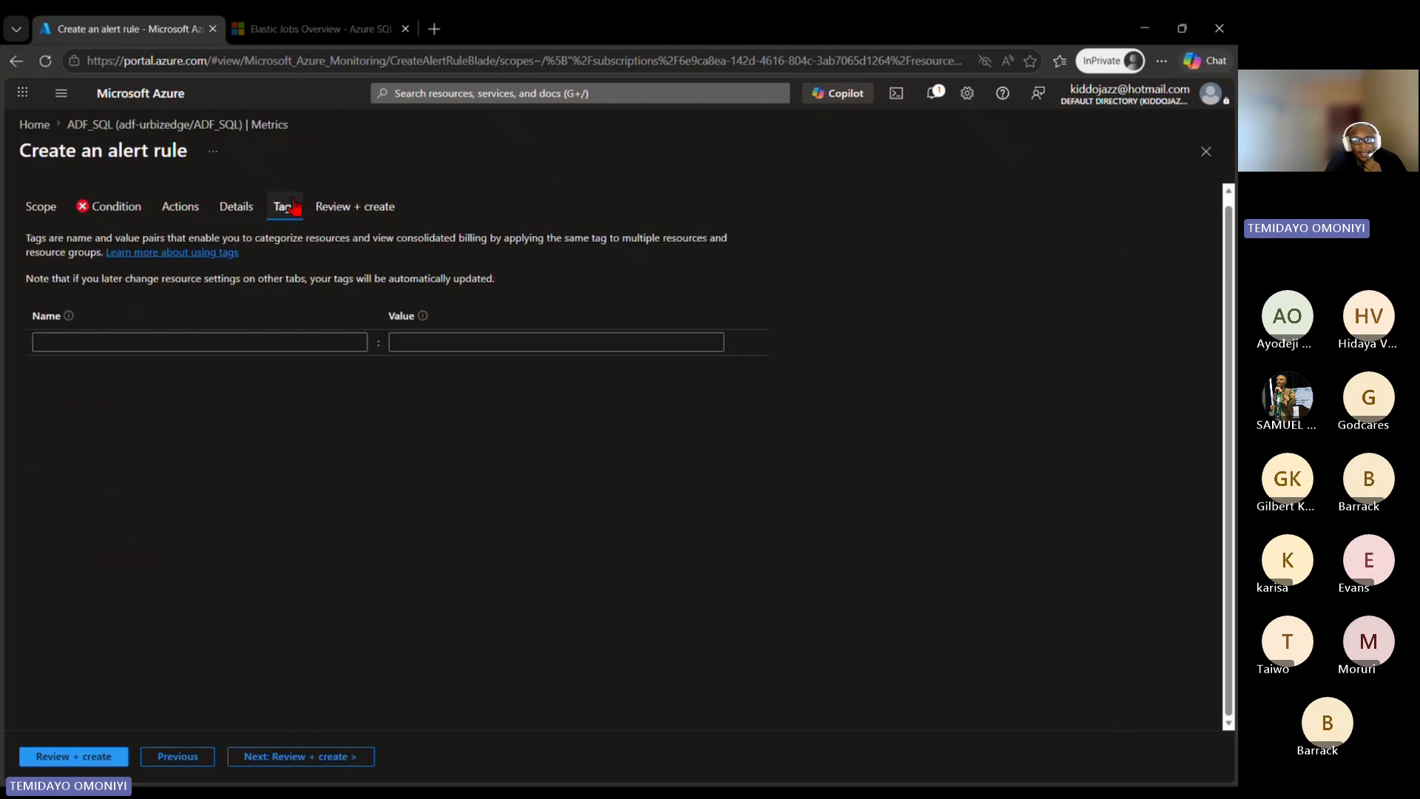
click(196, 342)
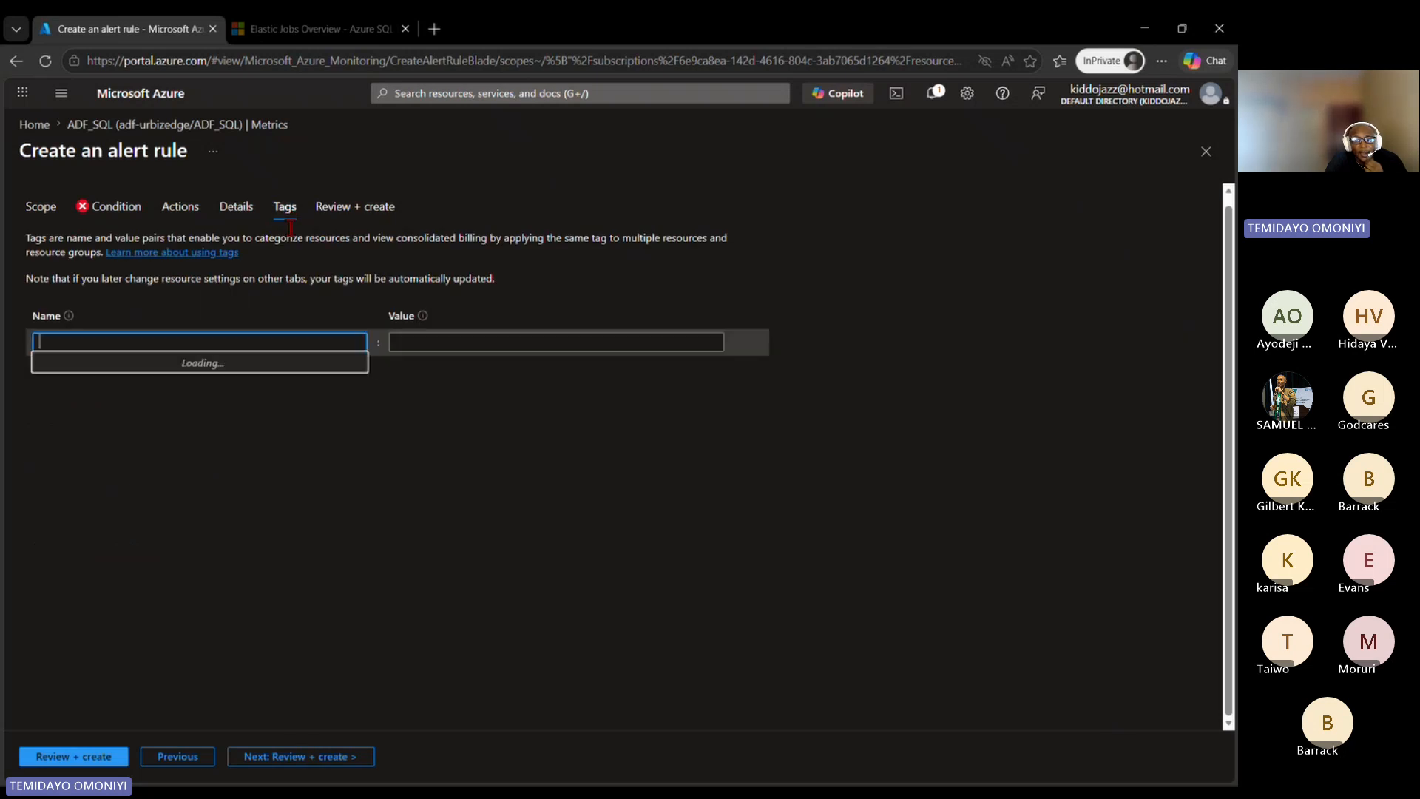
click(355, 206)
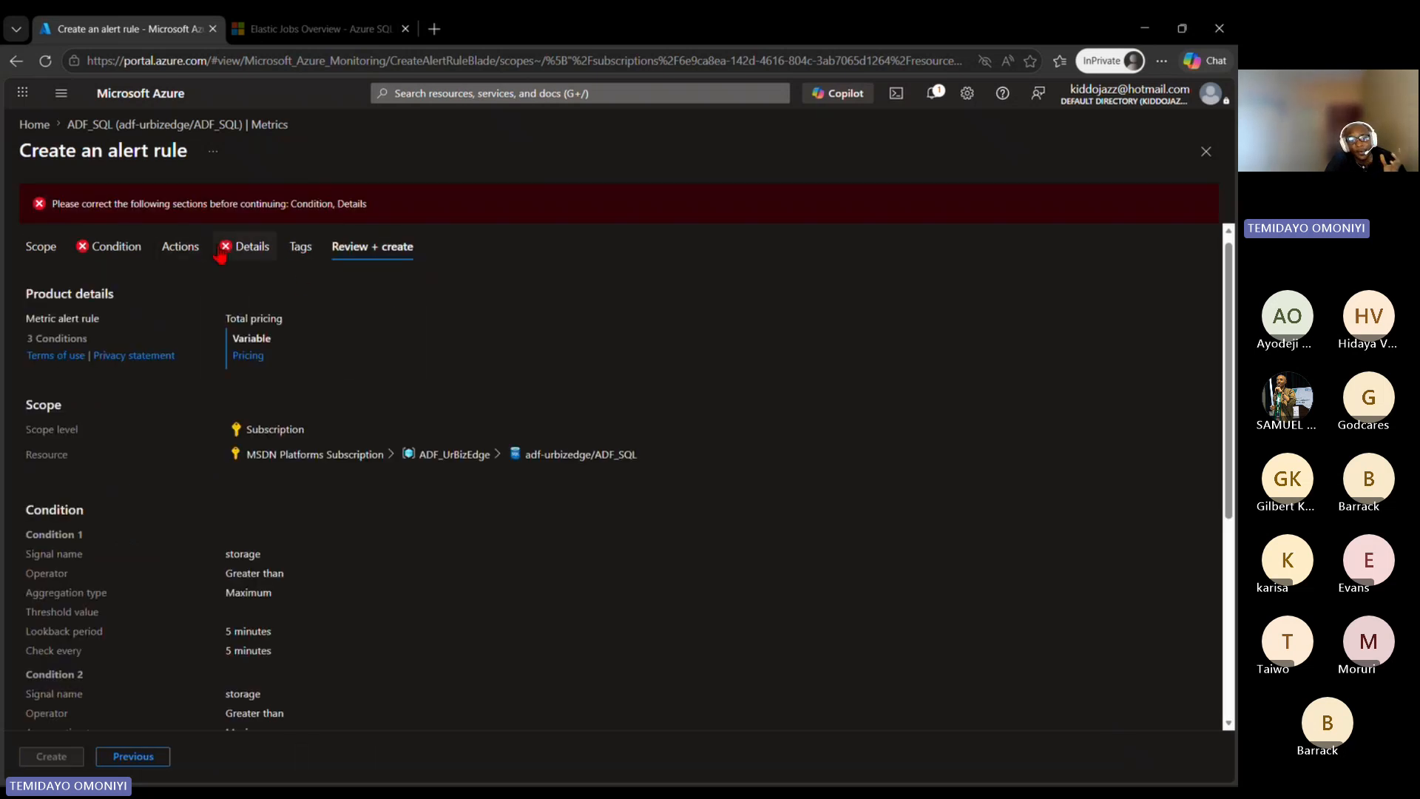
click(44, 250)
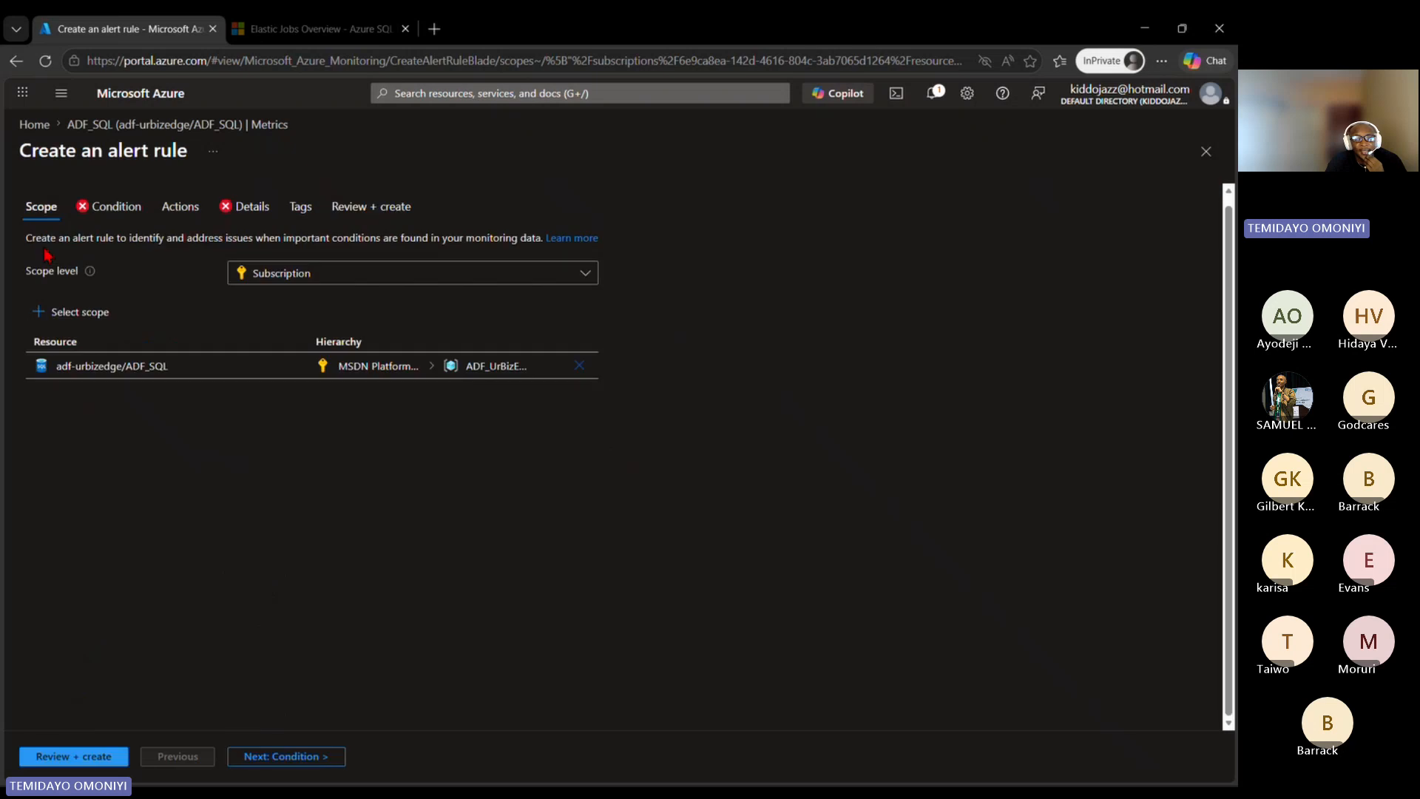
click(114, 208)
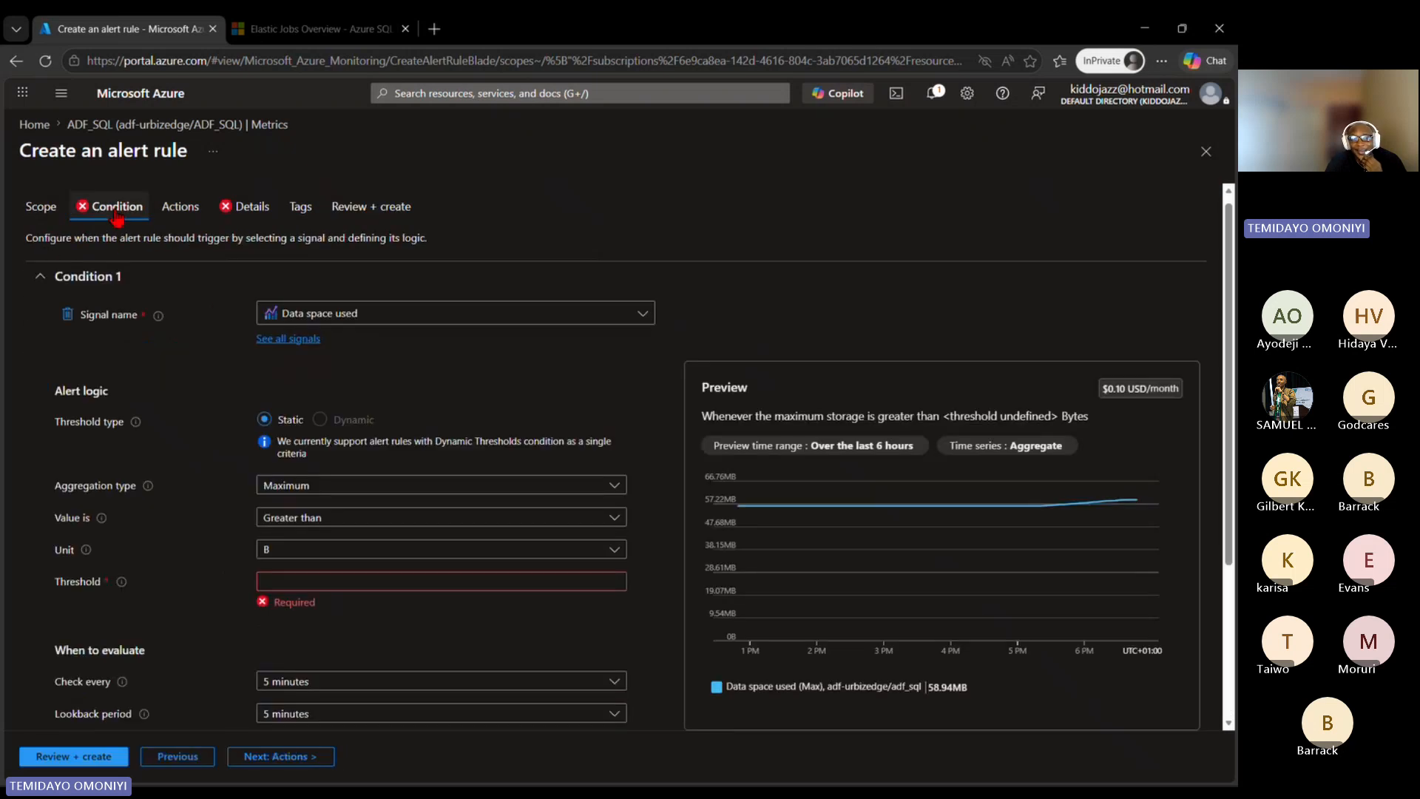
click(114, 127)
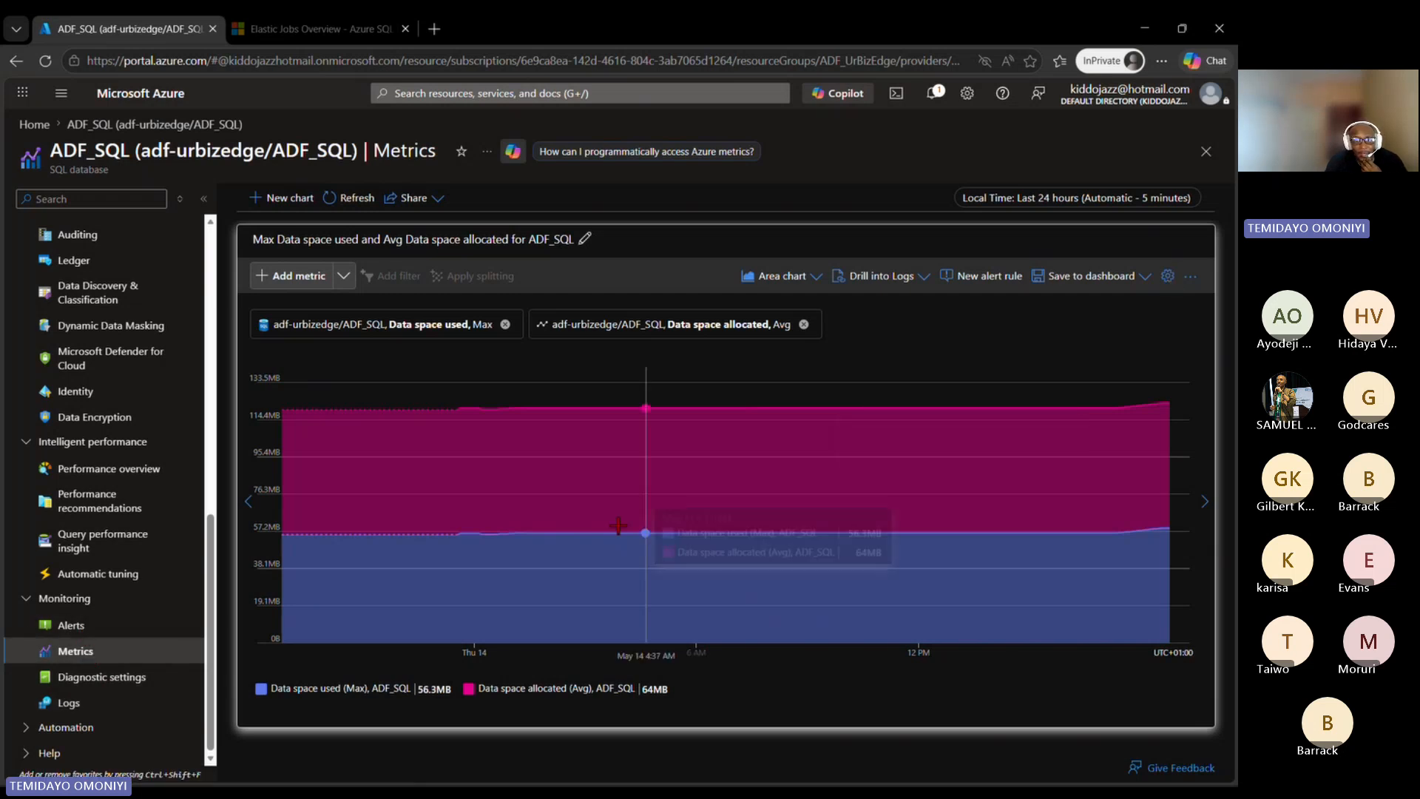
Step: View the alerts of the ADF_SQL database, open its Logs, and enlarge the query editor area
click(72, 625)
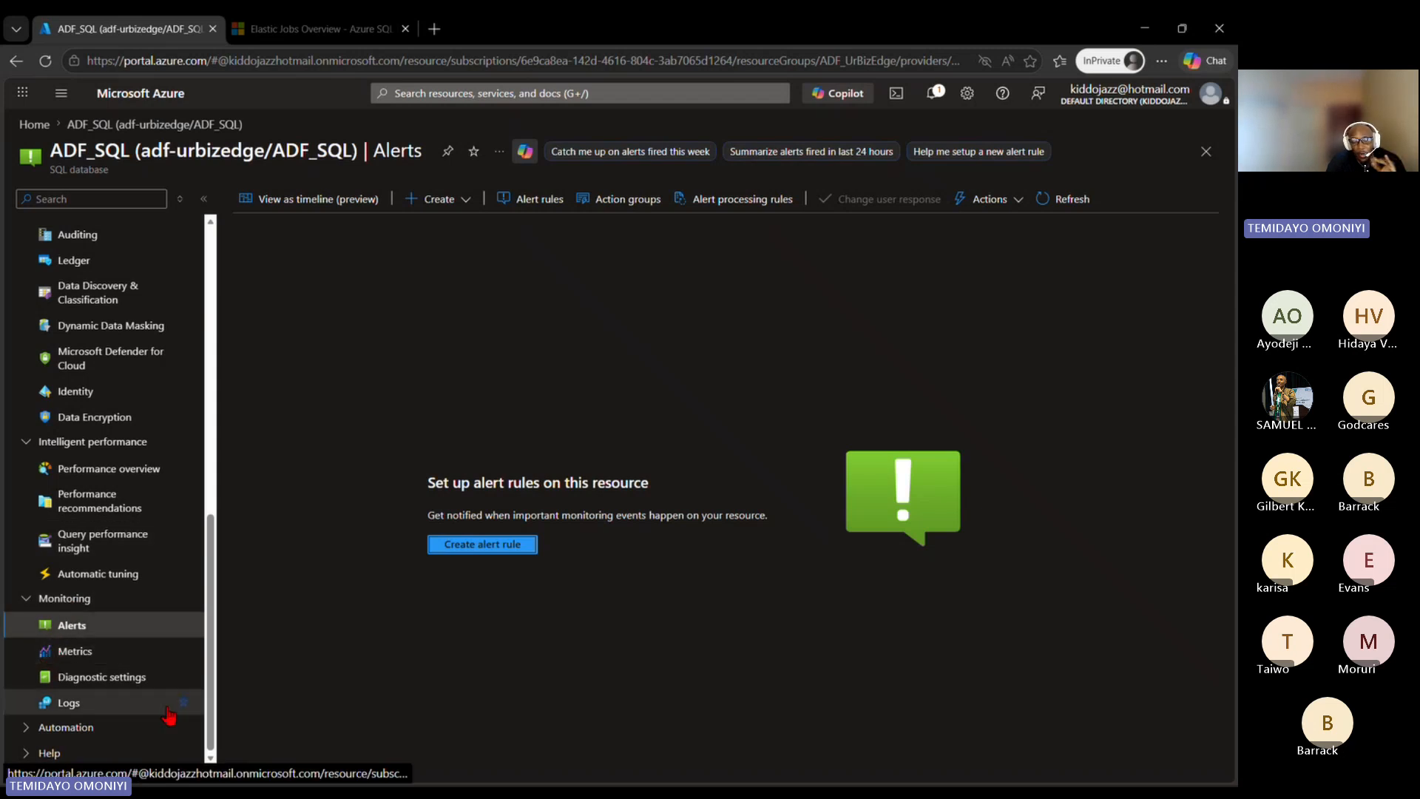
click(85, 708)
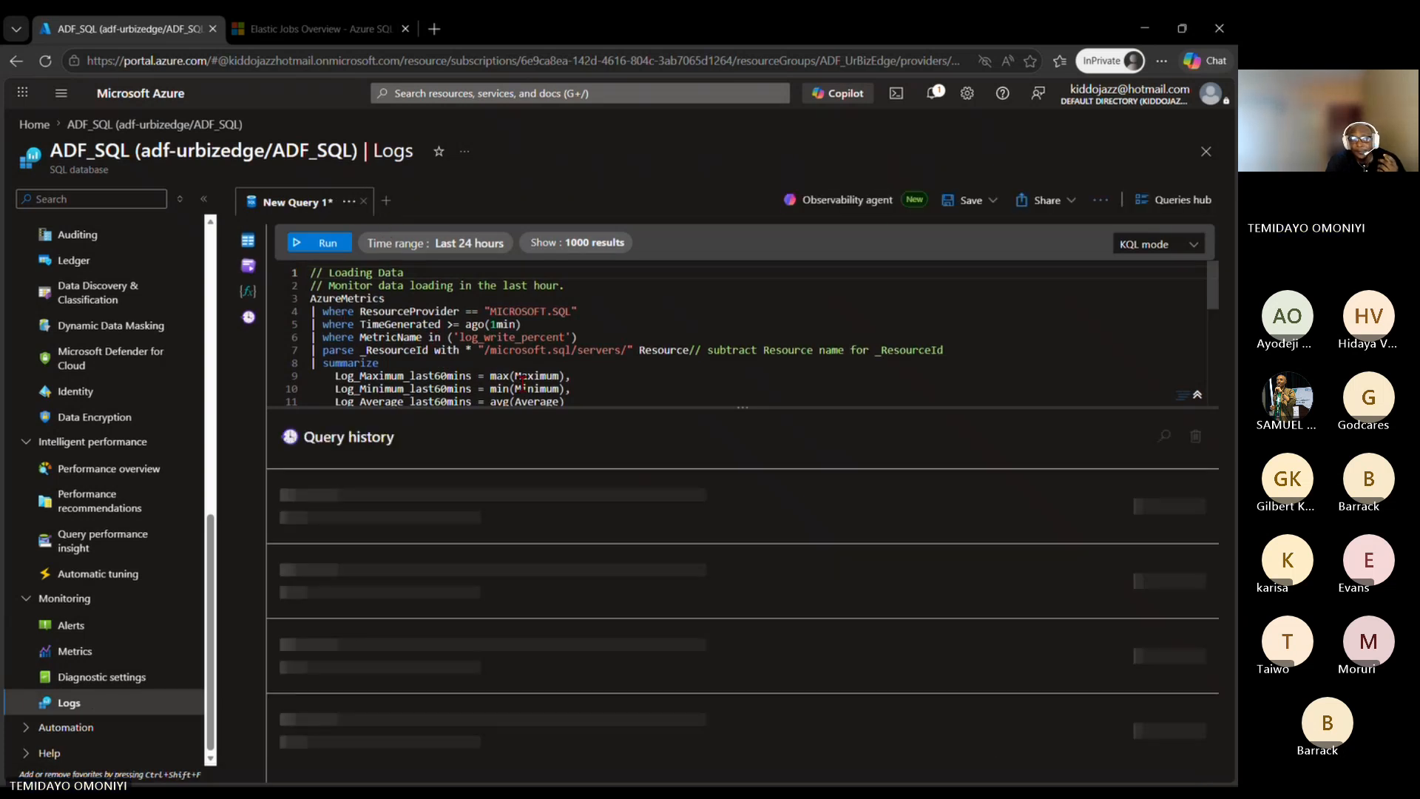
scroll(522, 380, down, 2)
scroll(522, 379, up, 2)
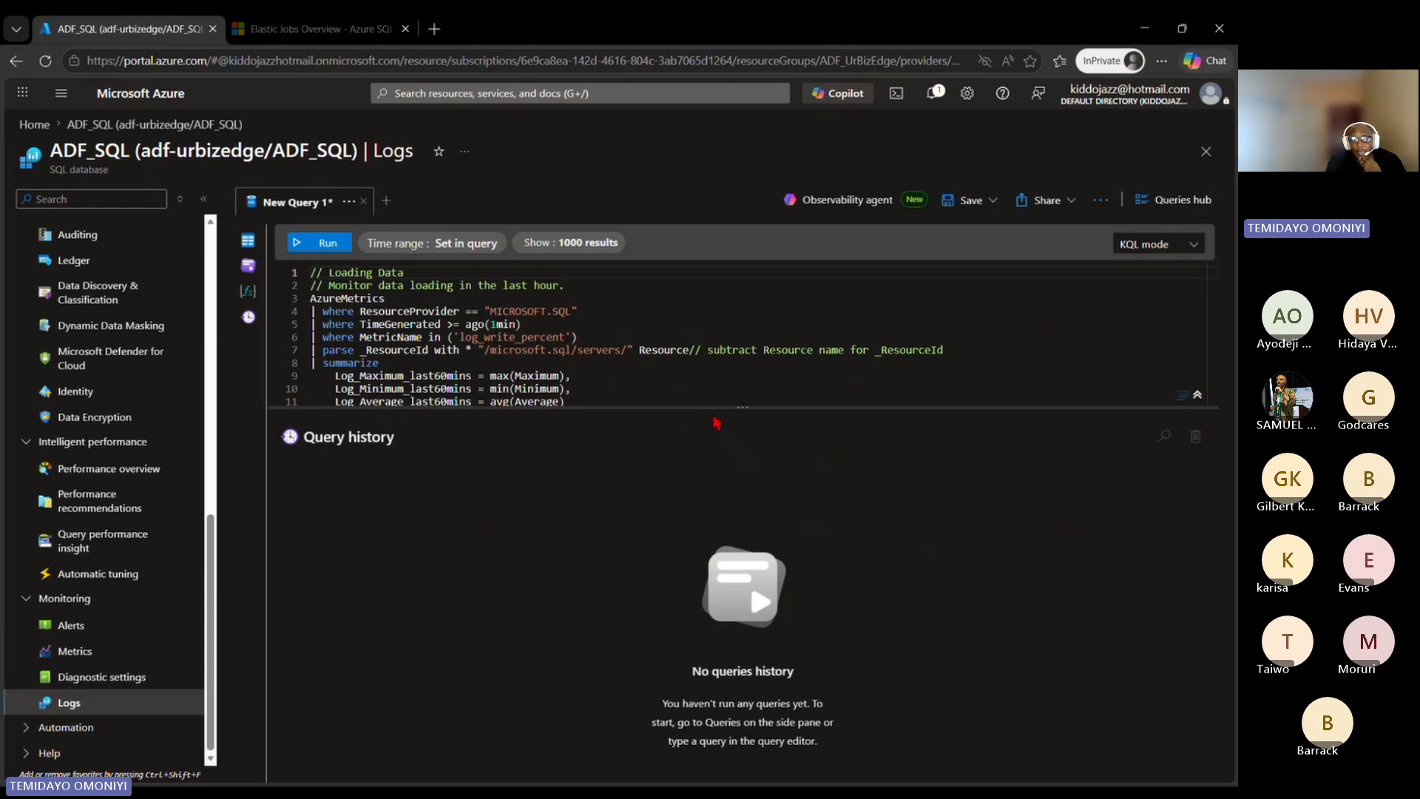
drag(729, 407, 723, 574)
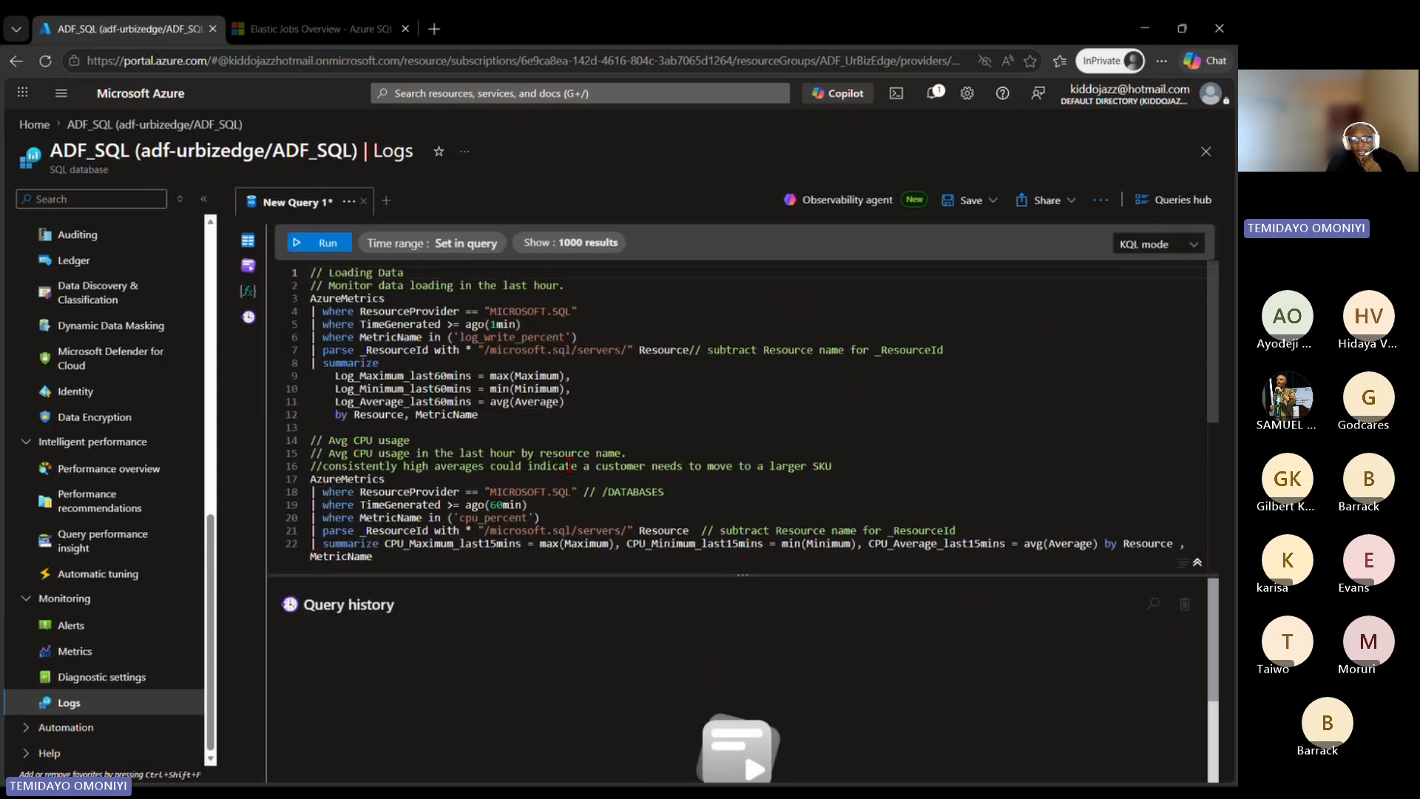
Step: Look through the sample KQL queries and highlight the data loading query that filters on log_write_percent
scroll(569, 466, down, 3)
scroll(385, 442, up, 3)
drag(577, 412, 309, 298)
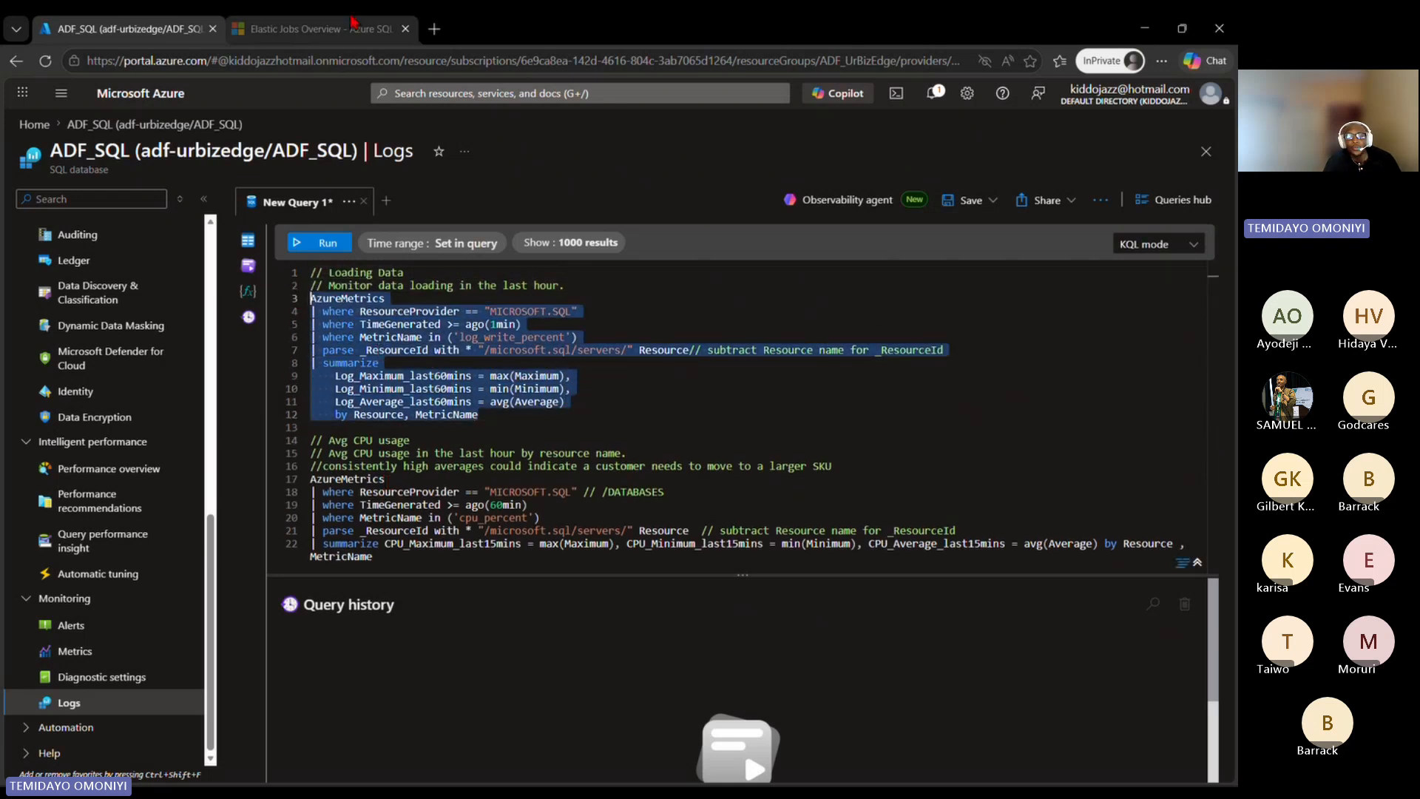
Step: Search the web for "KQL meaning" in a new browser tab
click(429, 31)
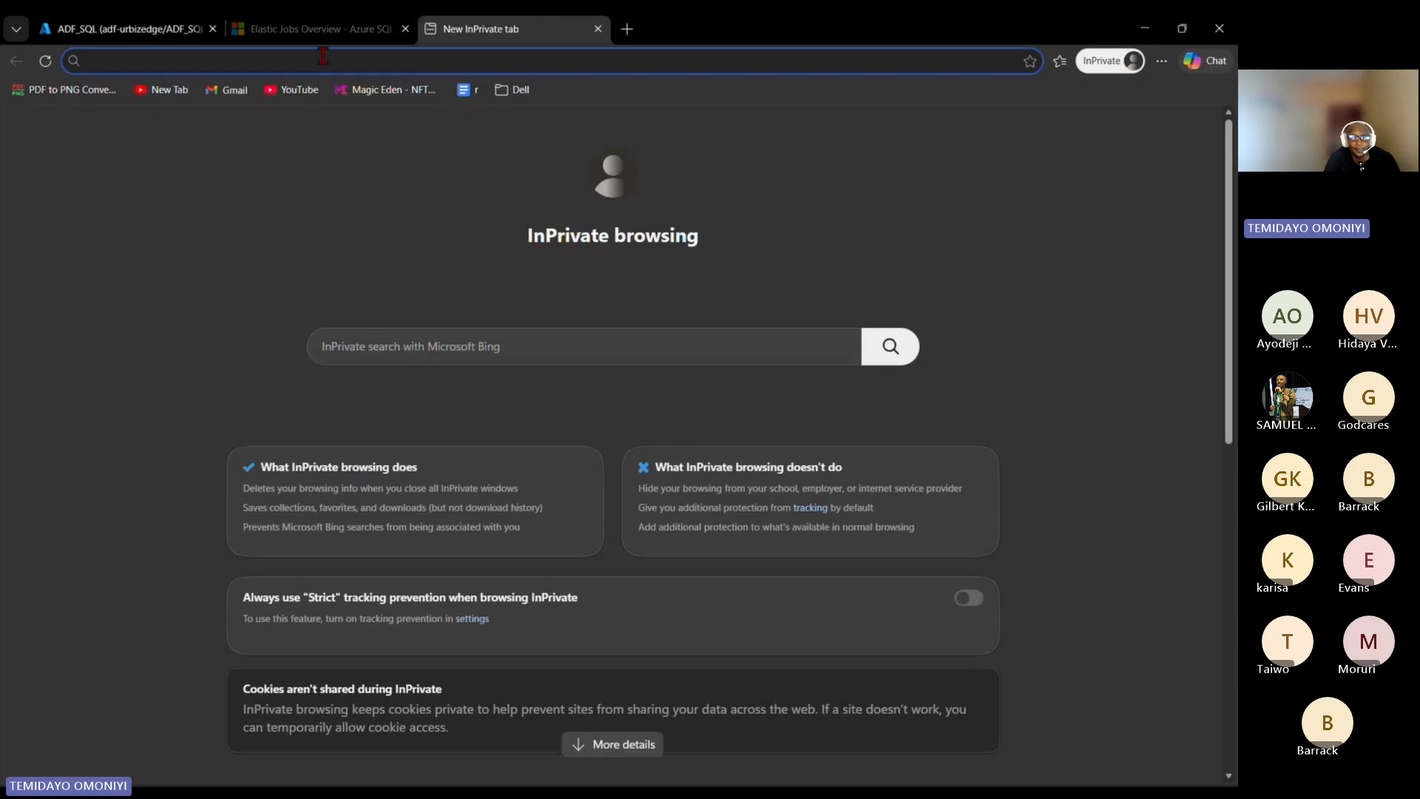
text(KQ)
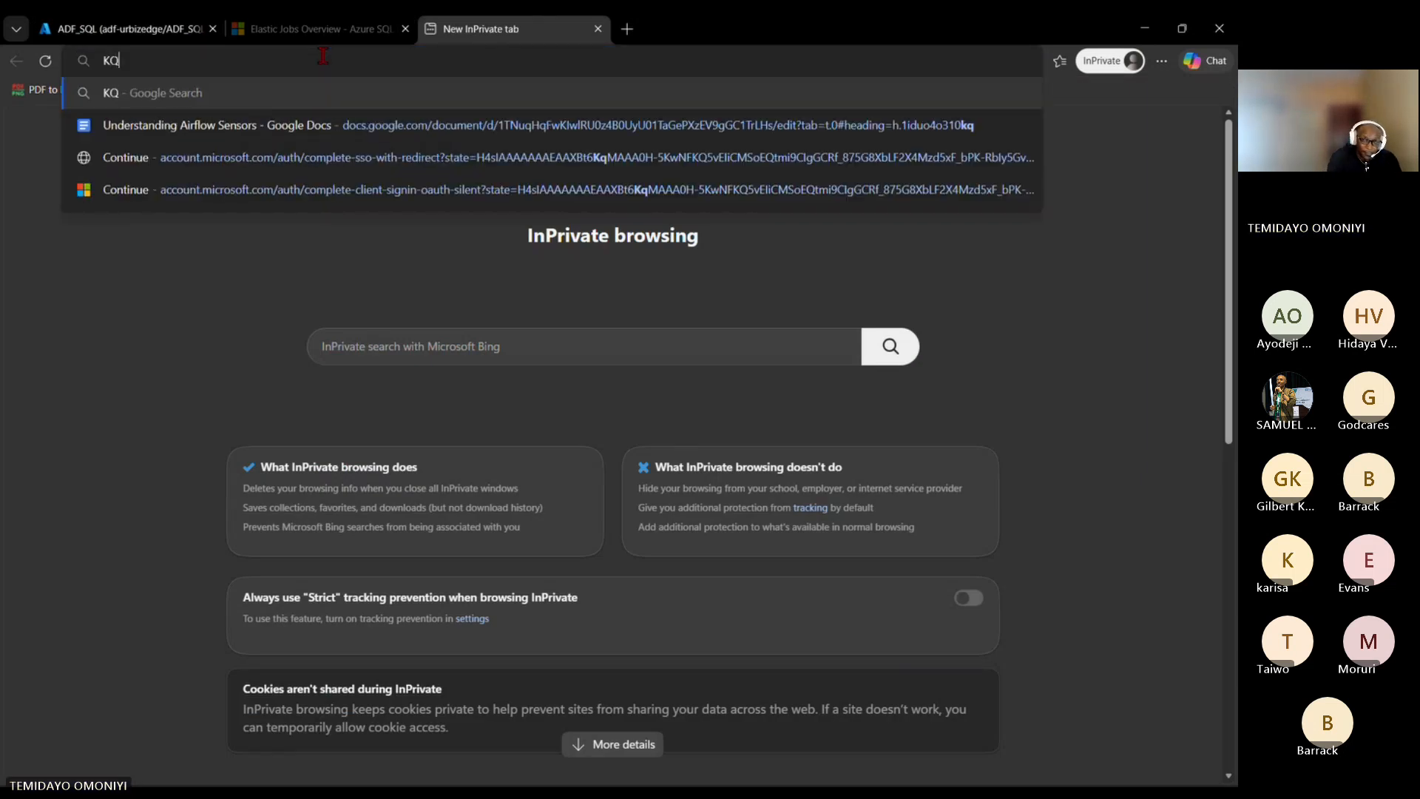
text(L me)
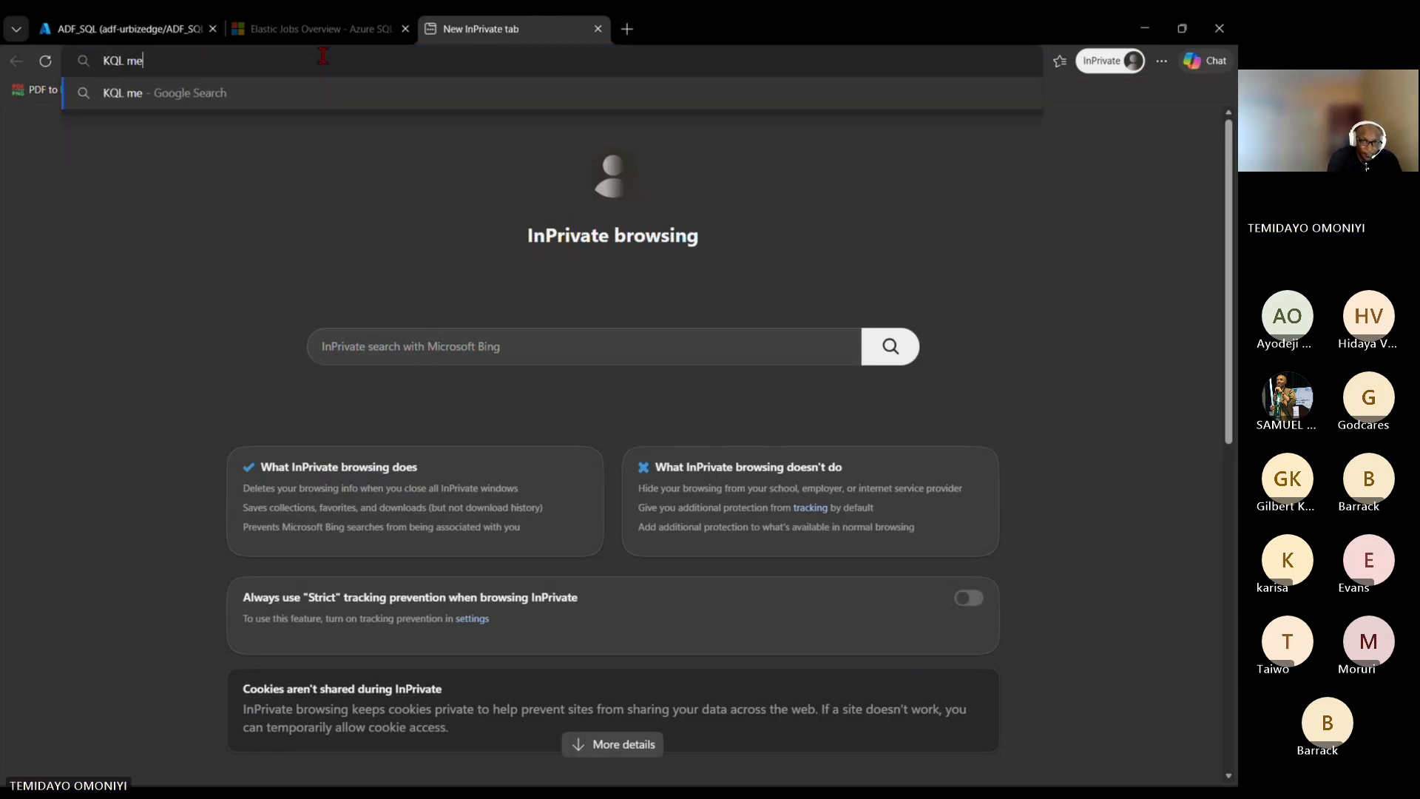
text(aning)
key(Return)
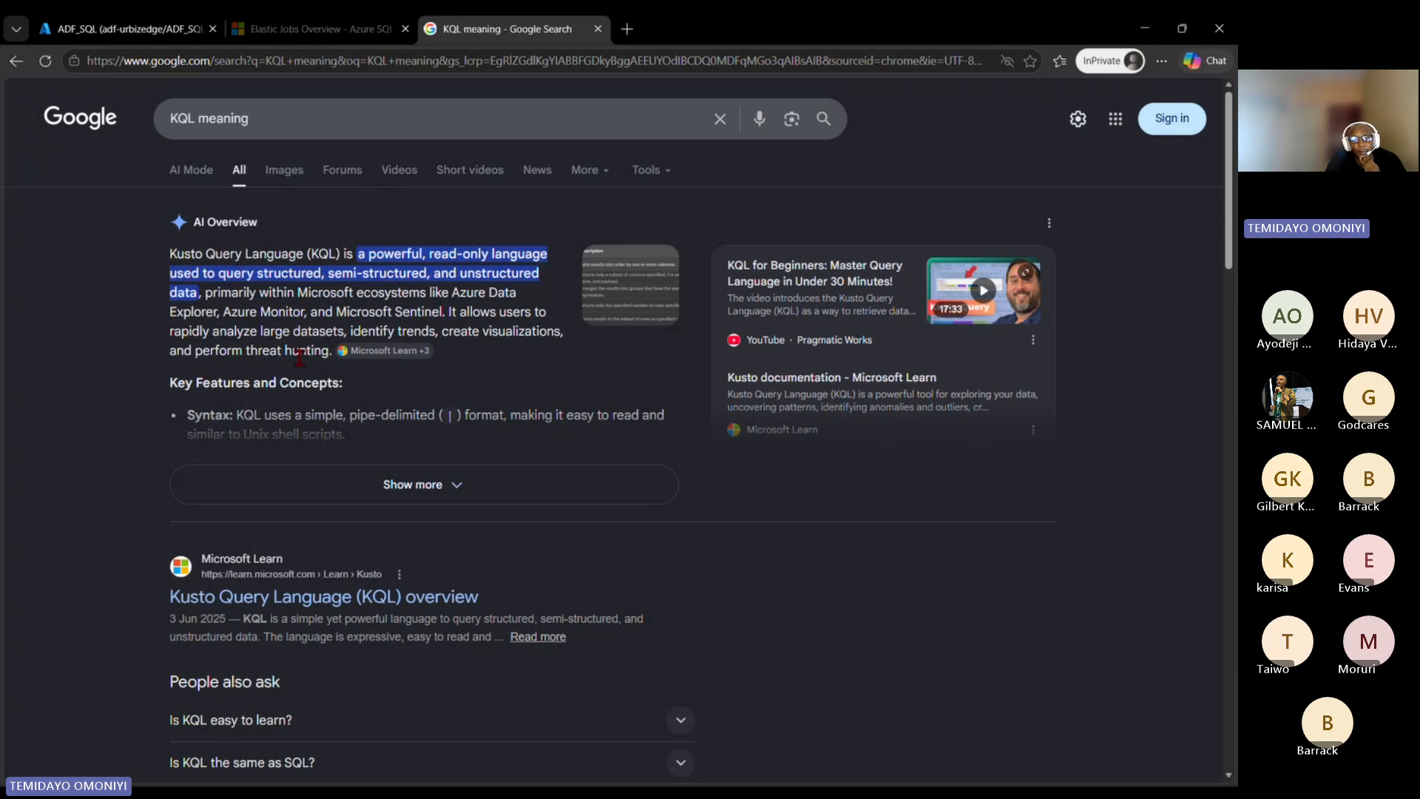
Step: Expand the AI Overview for KQL and read its key features, common operators and relationship to SQL
click(355, 497)
scroll(329, 437, down, 2)
scroll(325, 427, down, 2)
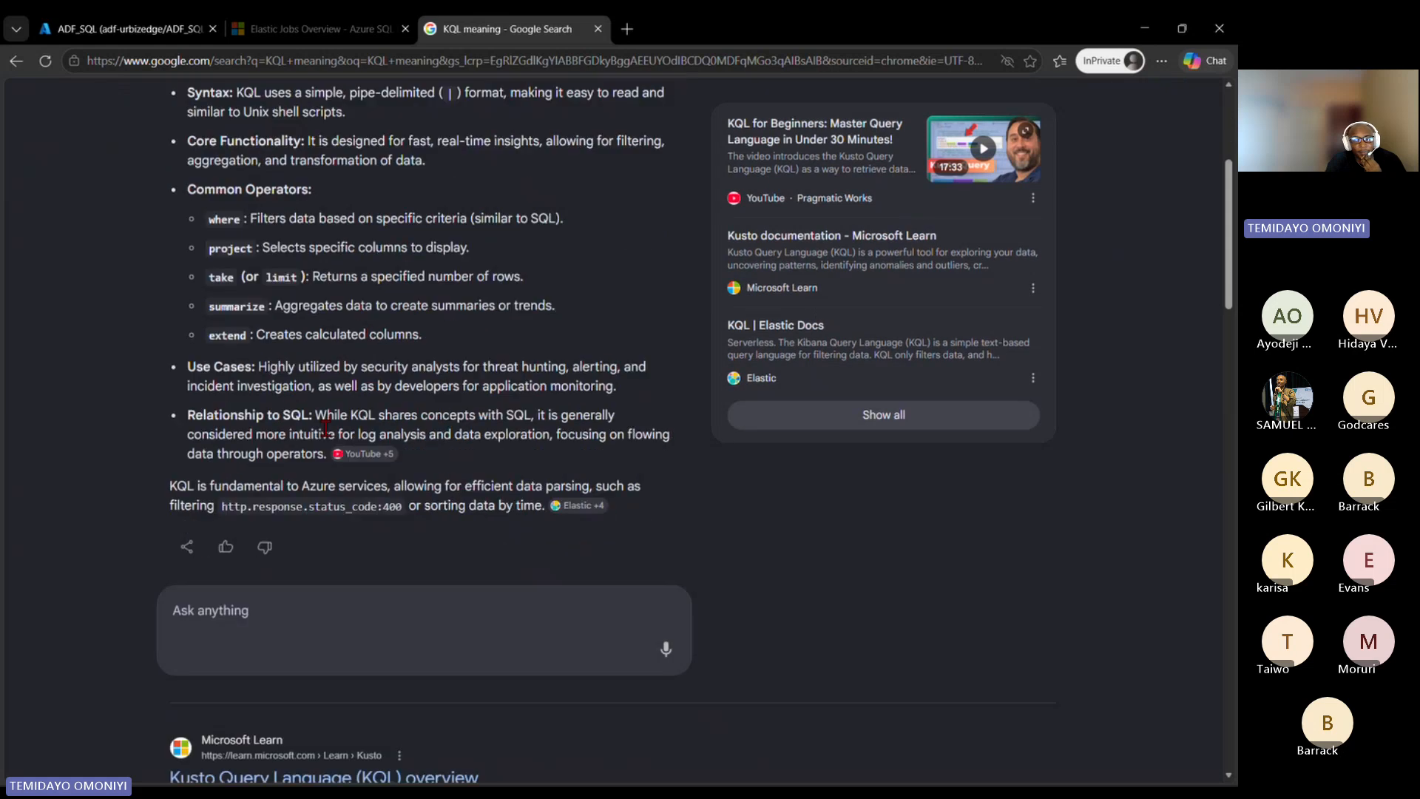
scroll(326, 428, up, 5)
scroll(326, 430, down, 9)
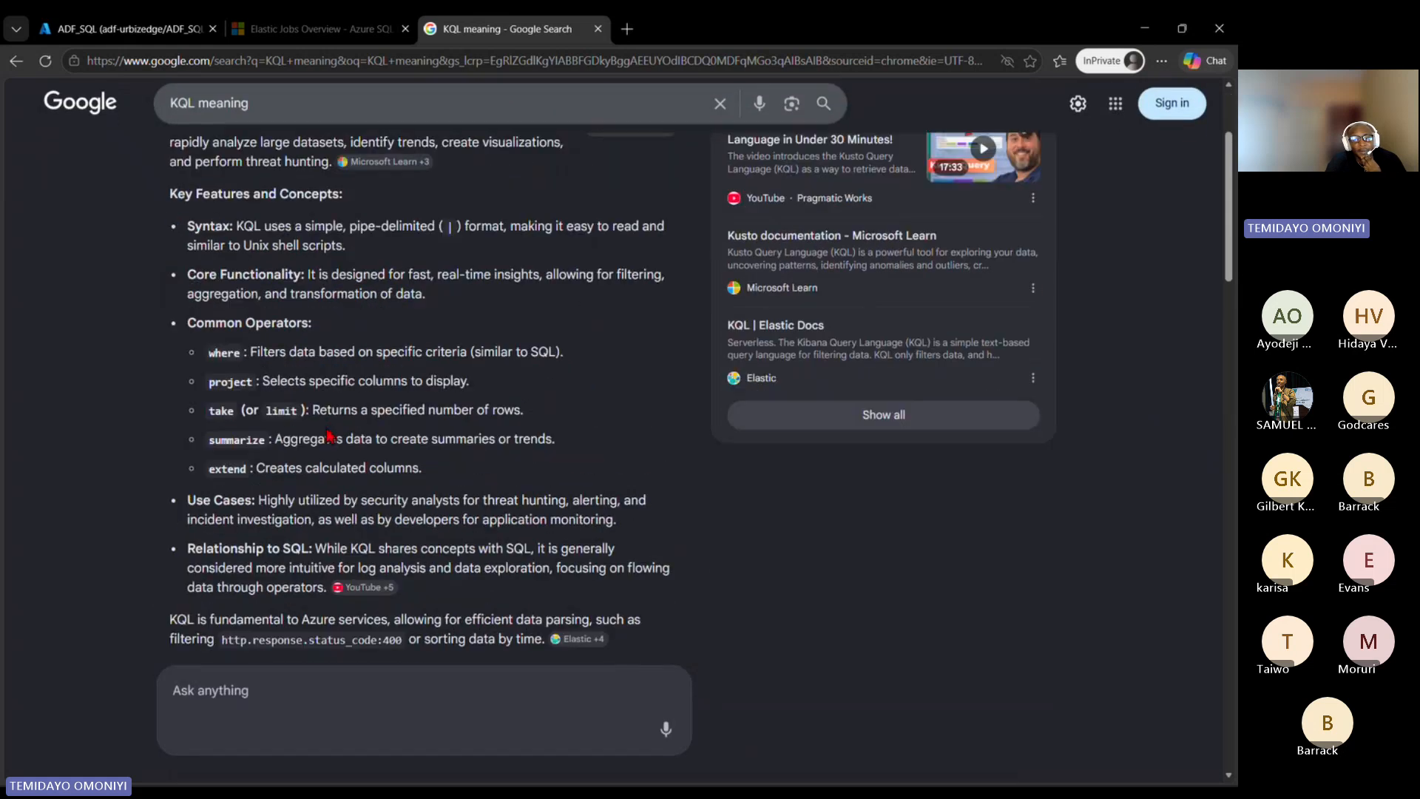
Step: Open the Microsoft Learn result "Kusto Query Language (KQL) overview" in a separate tab and skim the article
right_click(309, 465)
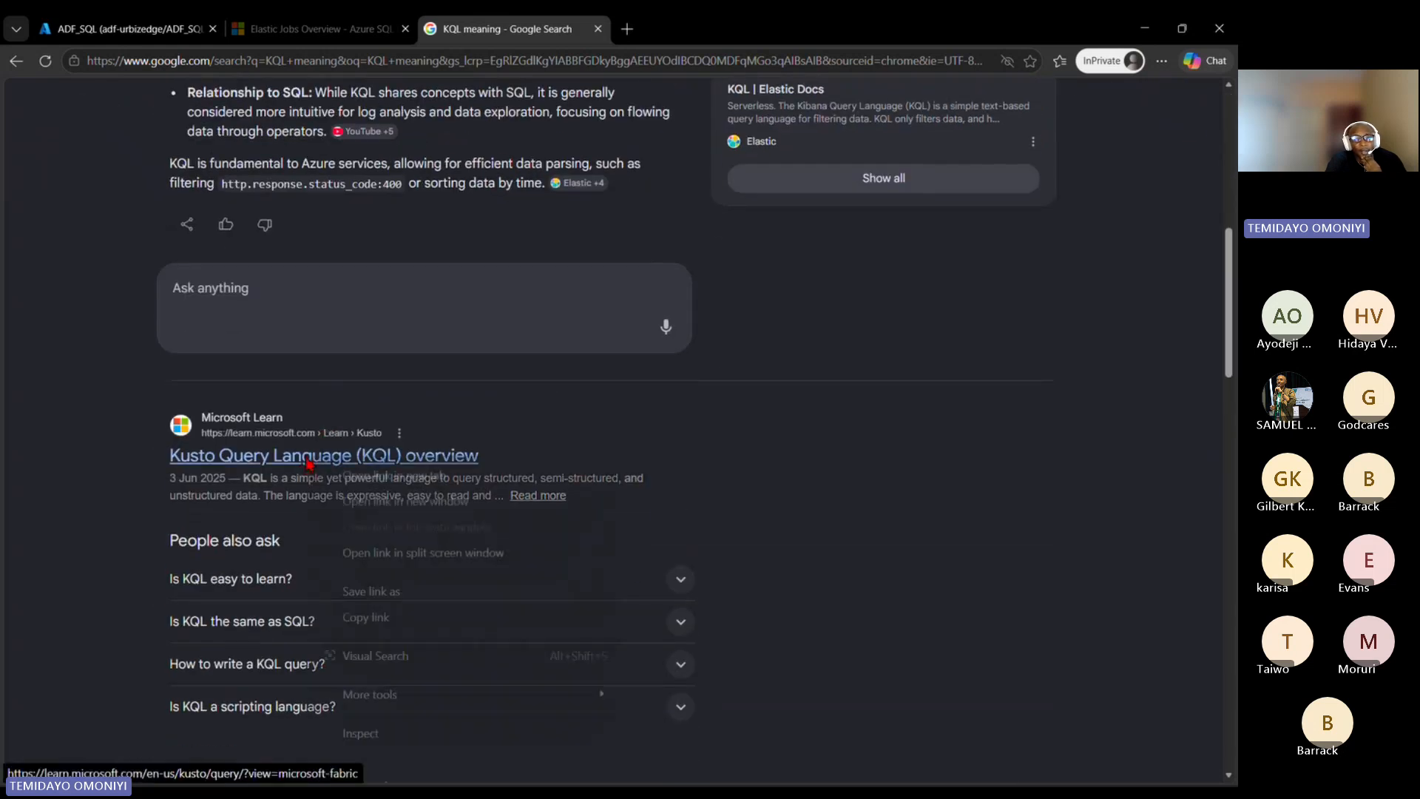
click(429, 473)
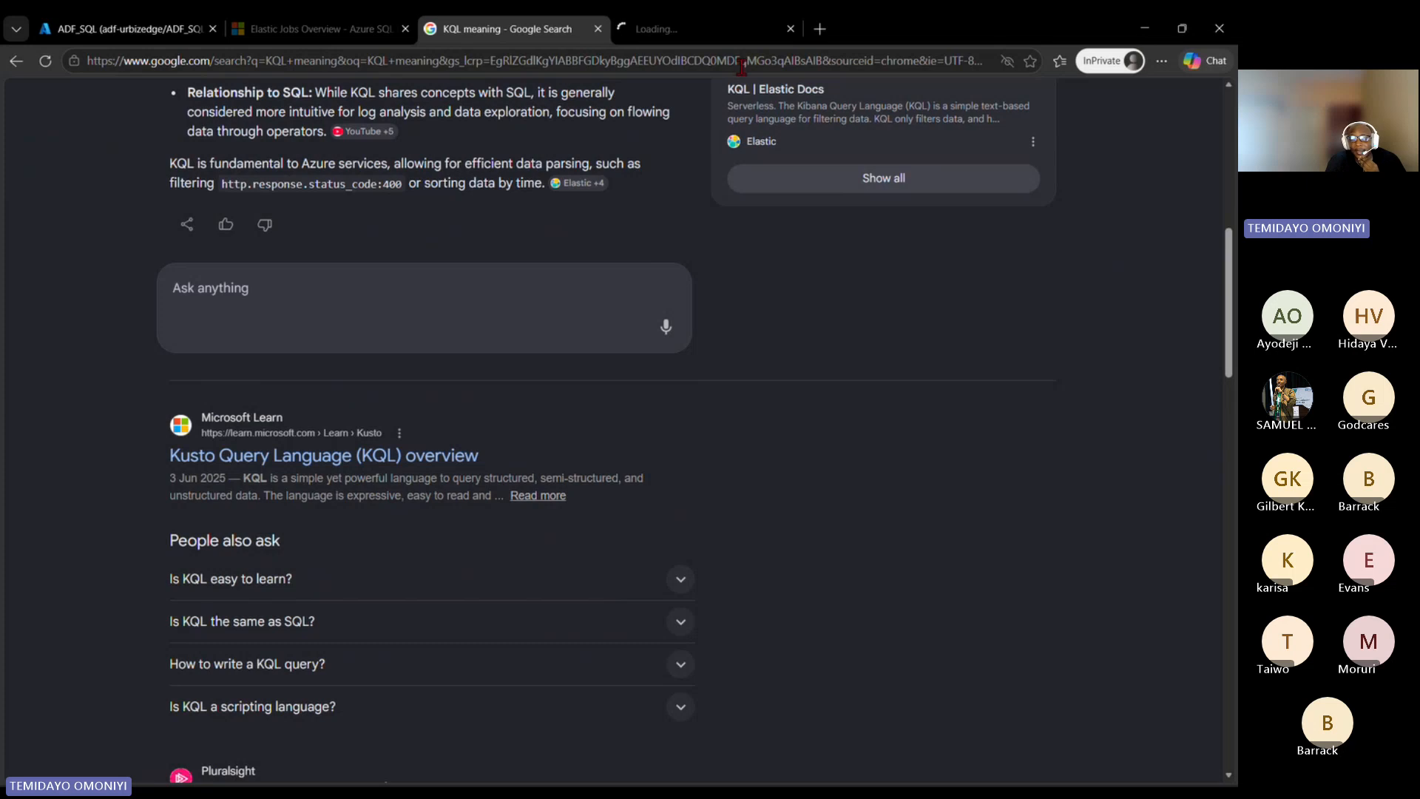
key(ctrl+Tab)
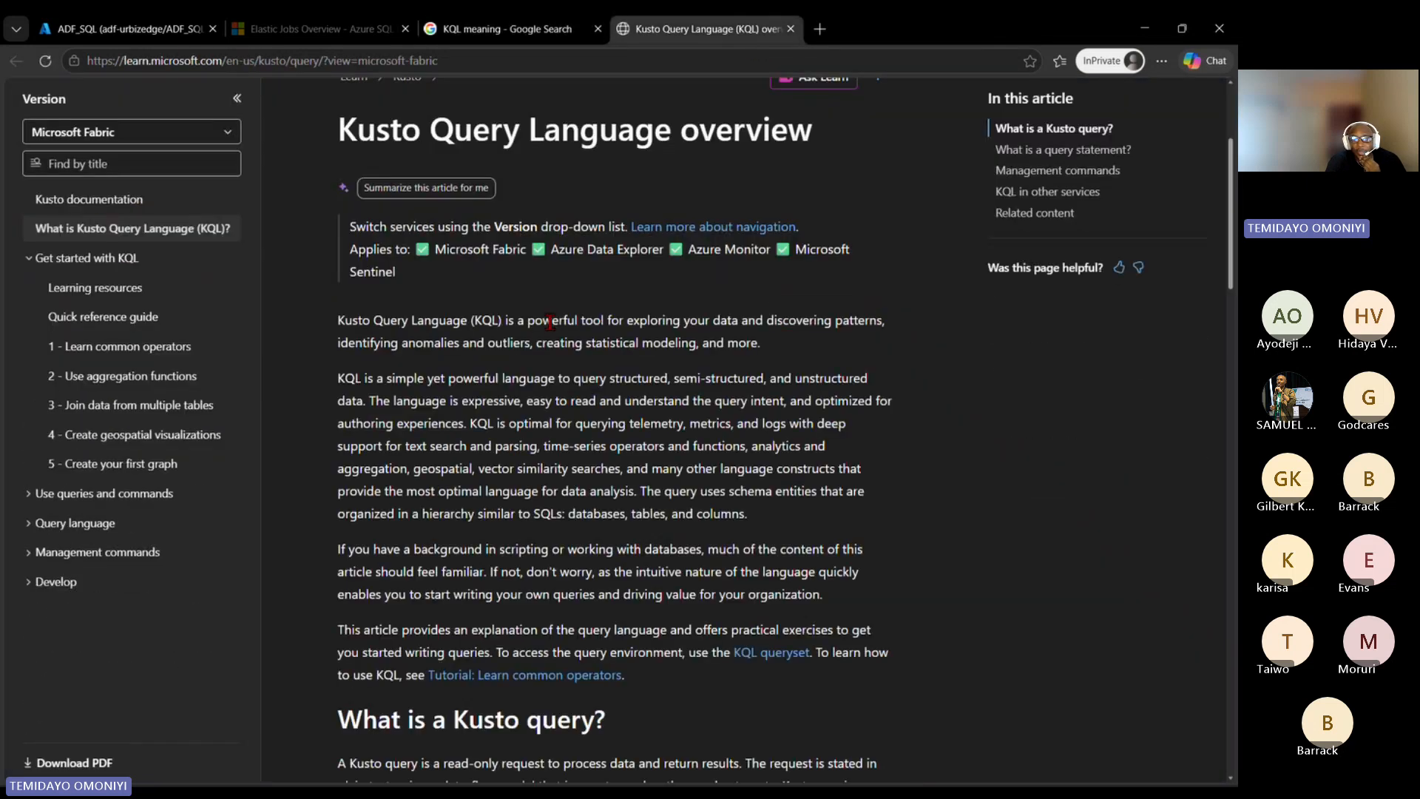
scroll(553, 331, down, 15)
scroll(553, 333, up, 3)
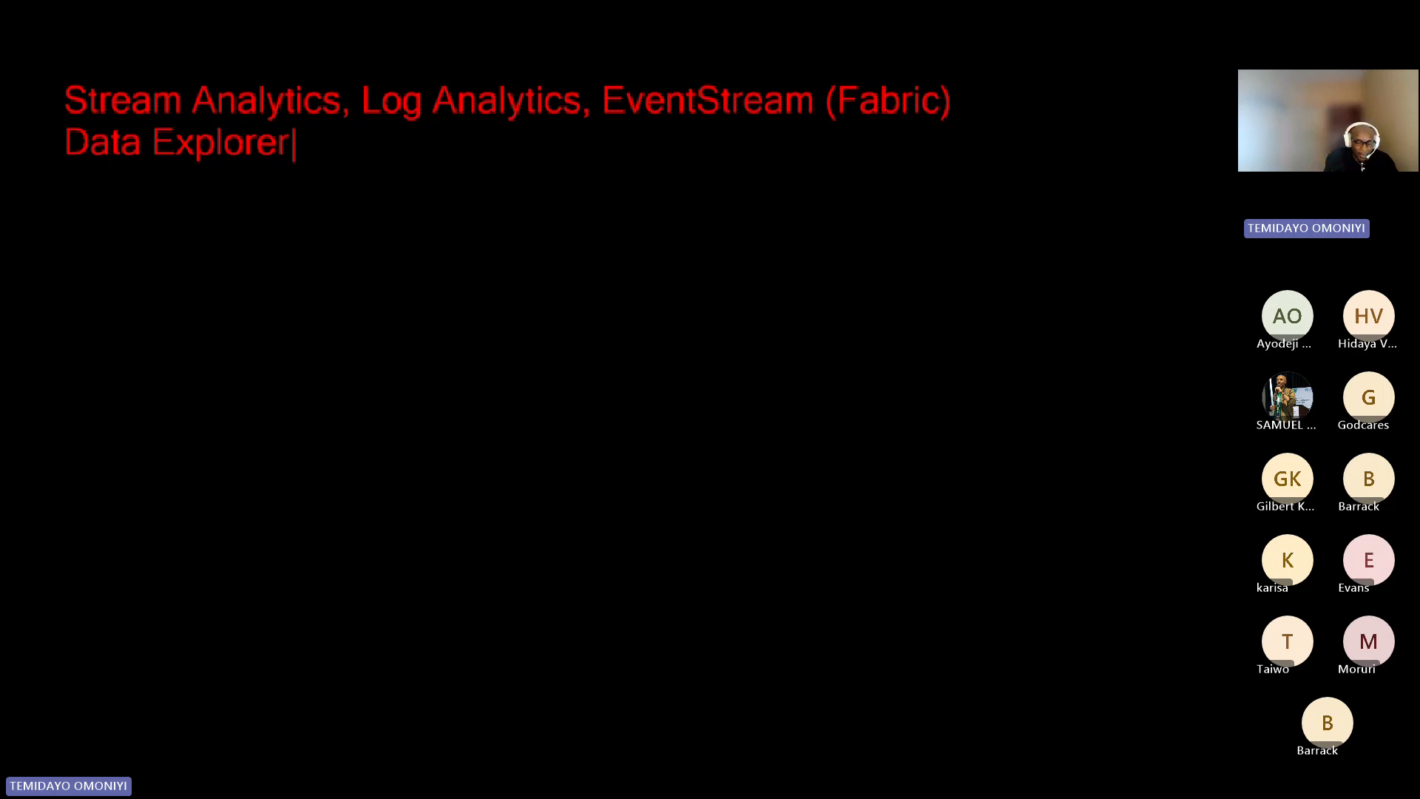
Step: Add the text "EventHub -" to the on-screen notes, leaving one blank line below "Data Explorer"
key(Return)
key(Return)
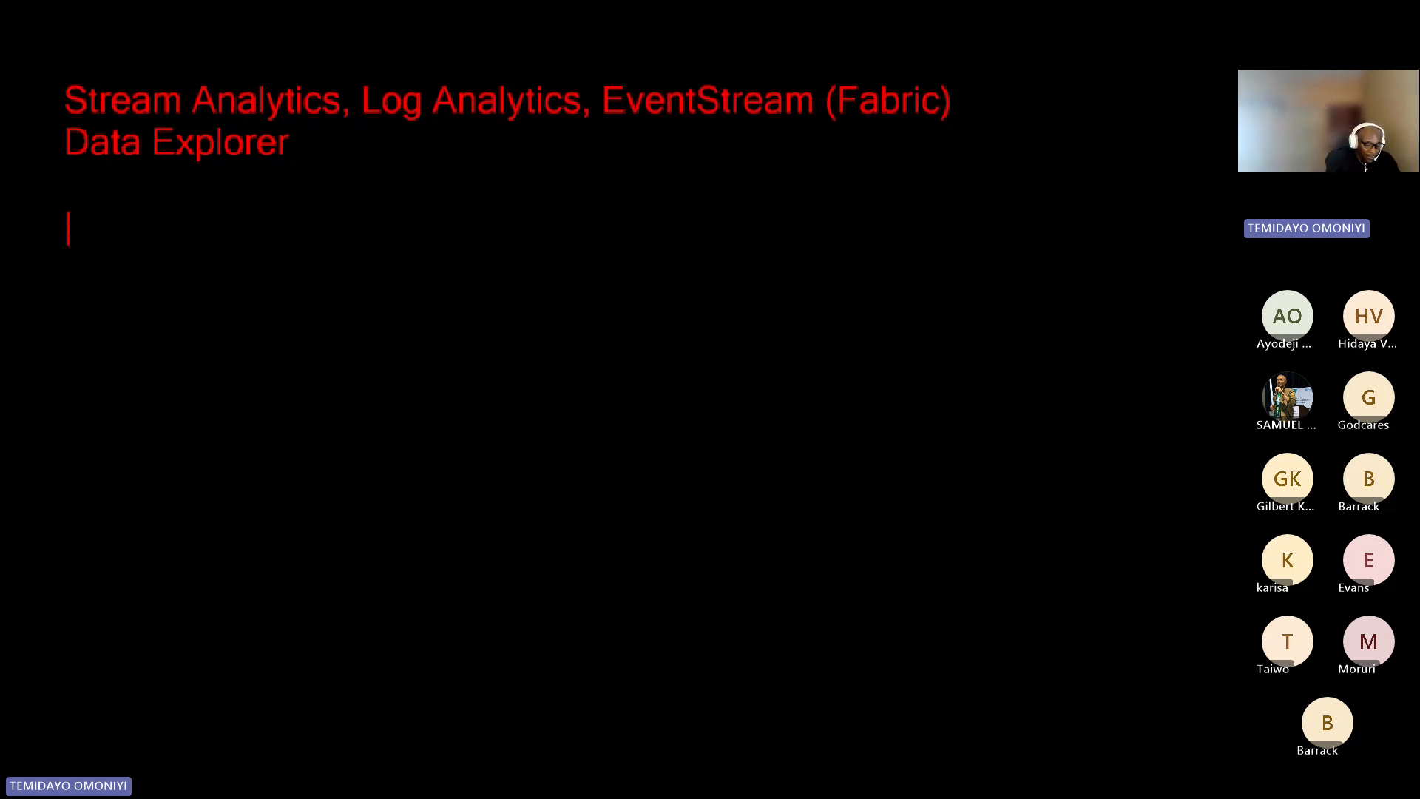
text(Event)
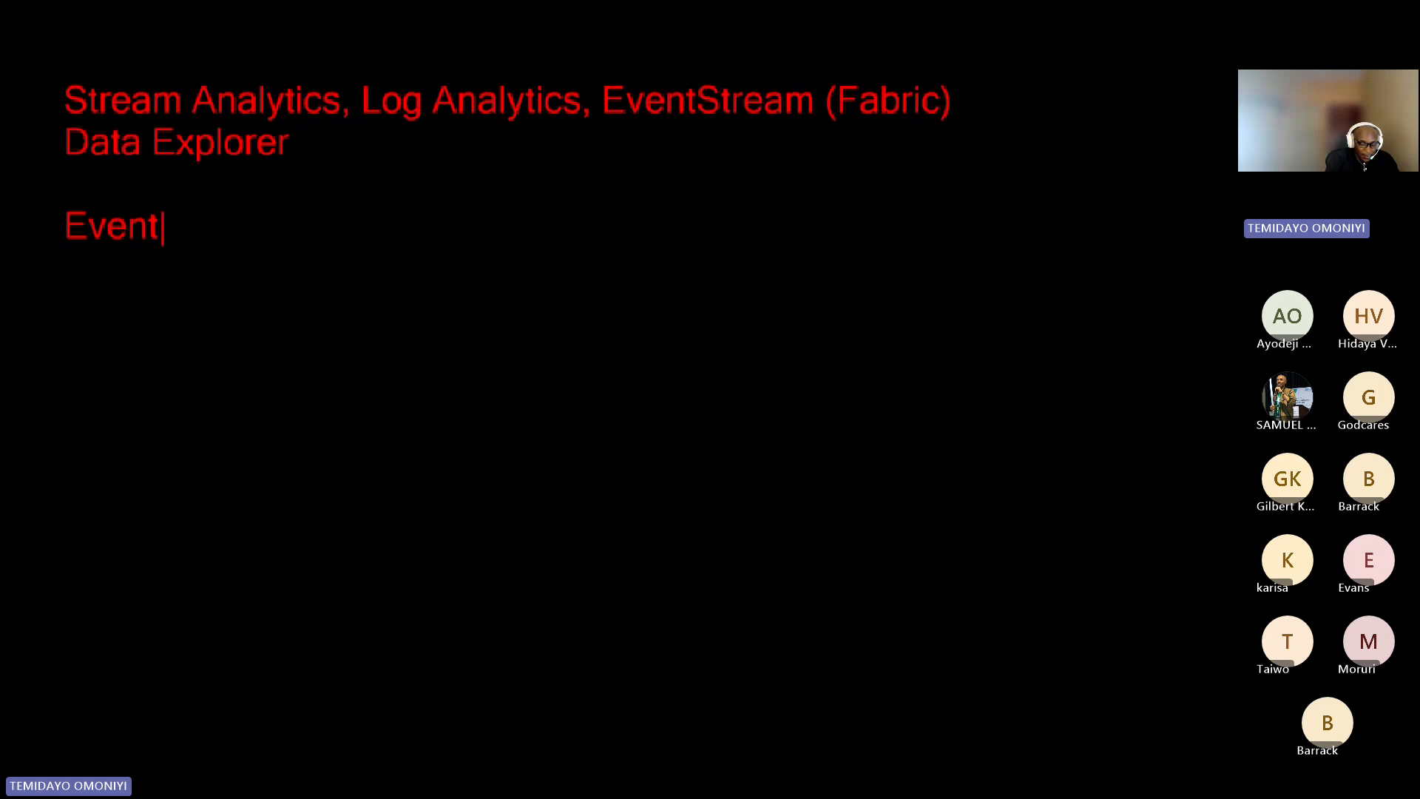
text(Hub -)
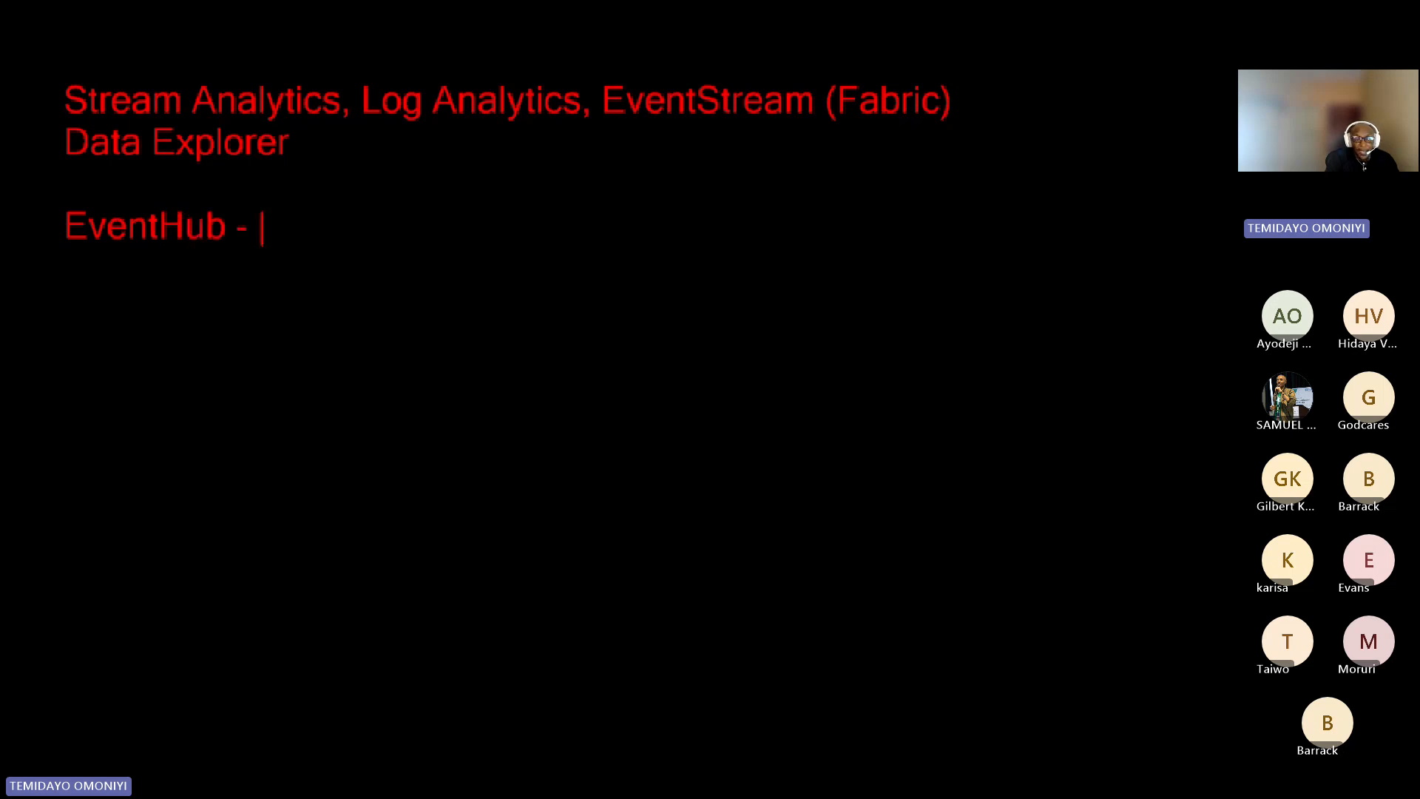